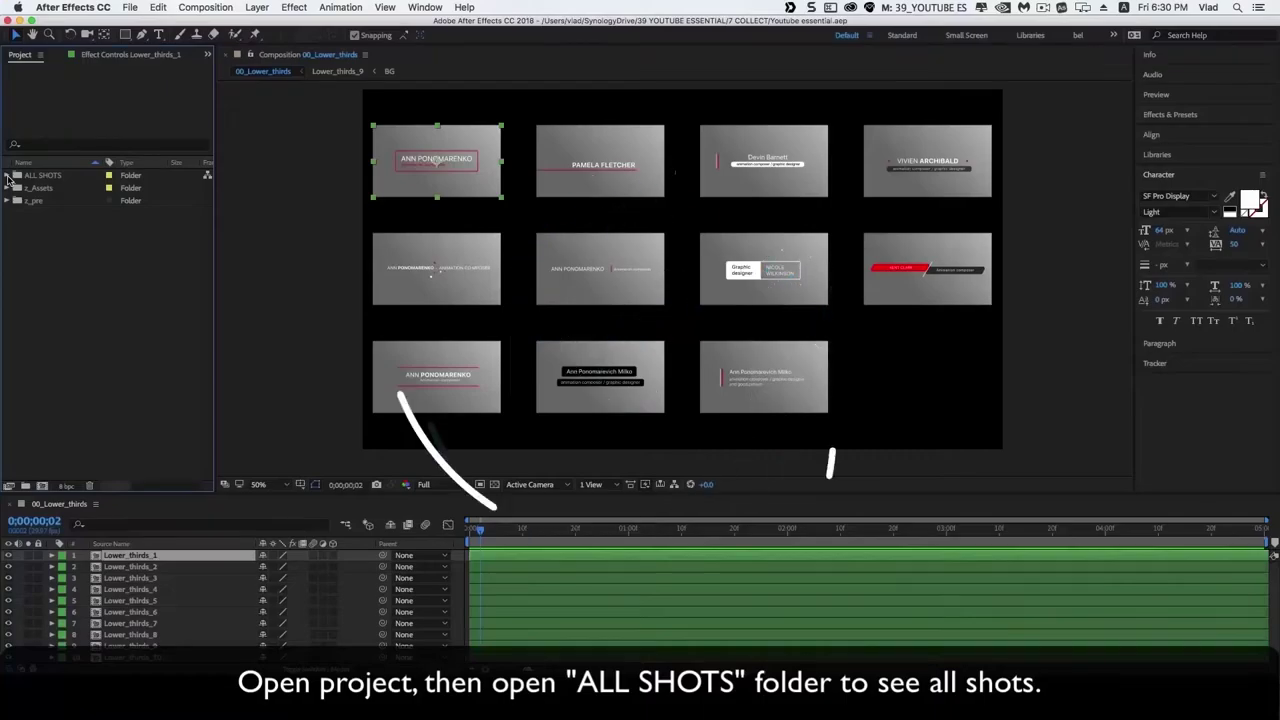
Expand the ALL SHOTS folder in the Project panel to list its shot category folders
click(10, 176)
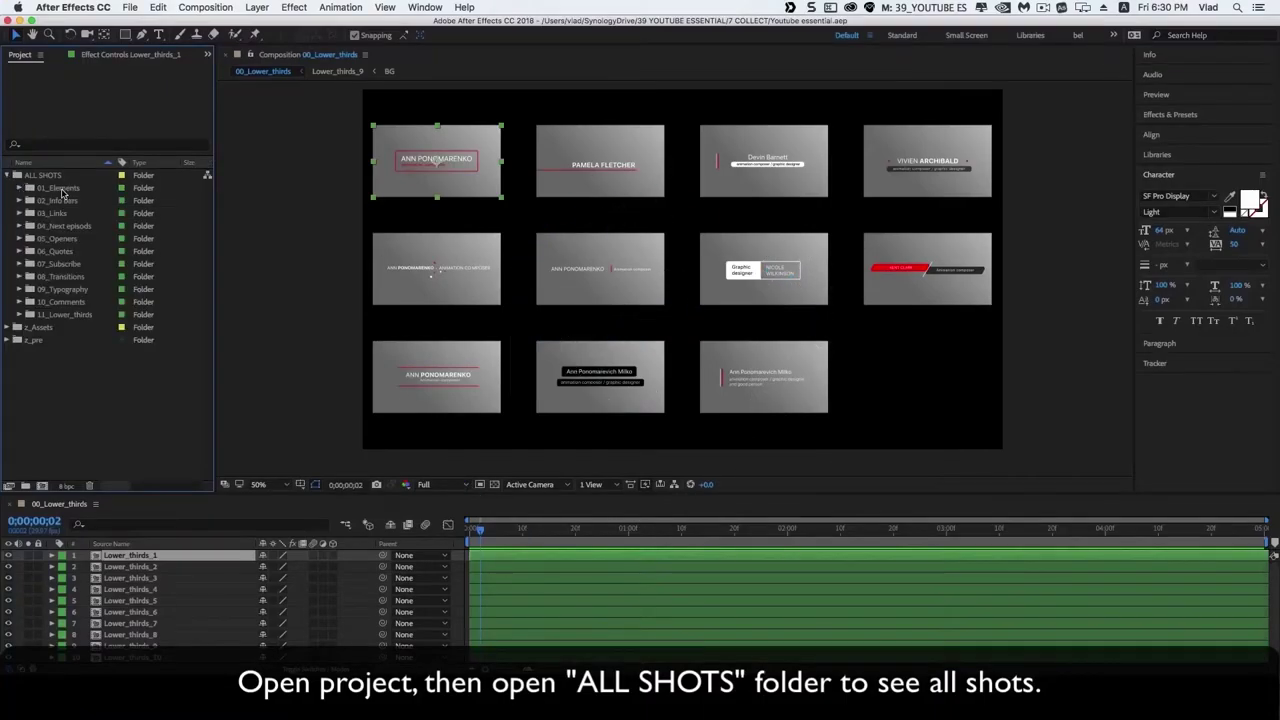
Open the 00_Elements and 00_Info bars overview comps, viewing them at 50%
click(18, 188)
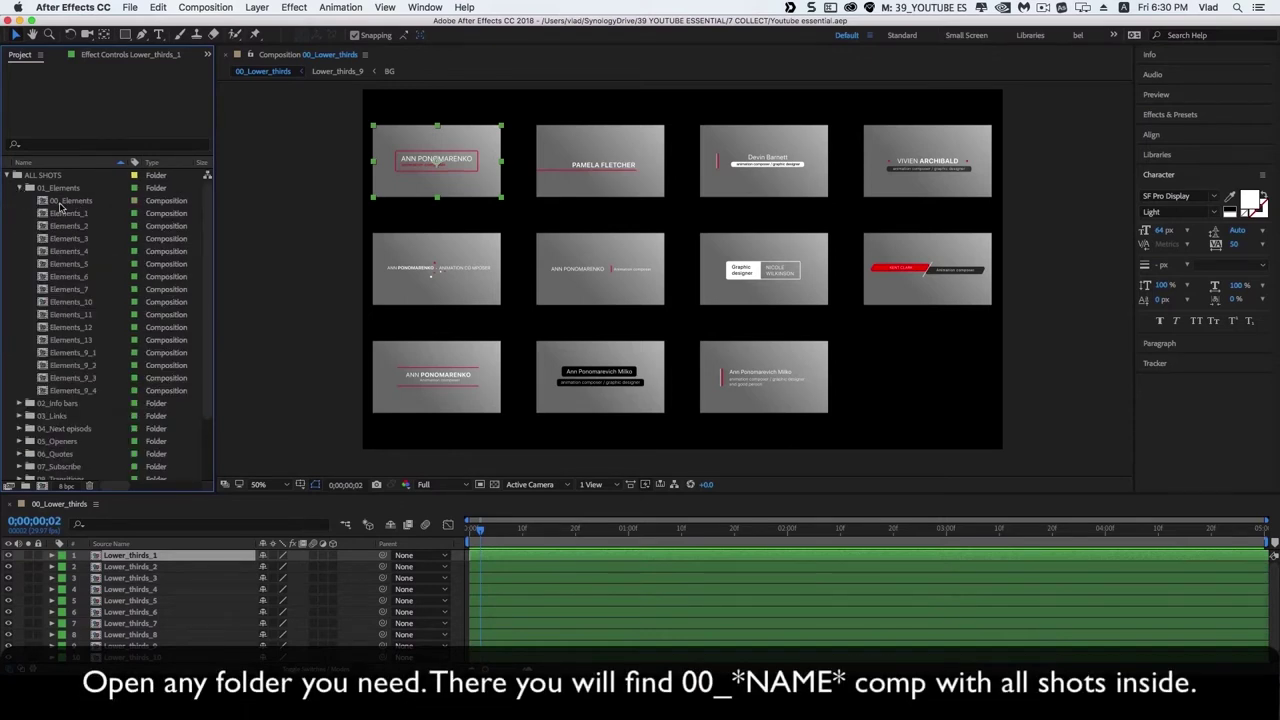
double_click(62, 201)
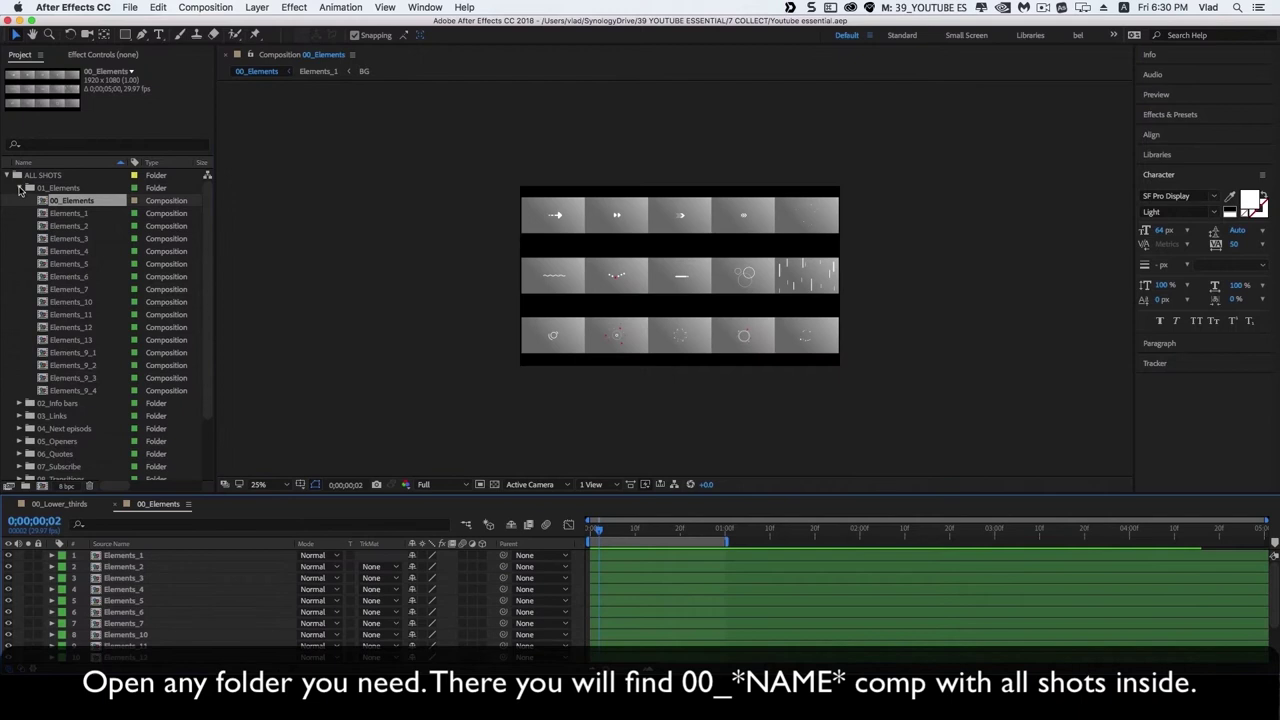
click(18, 188)
key(period)
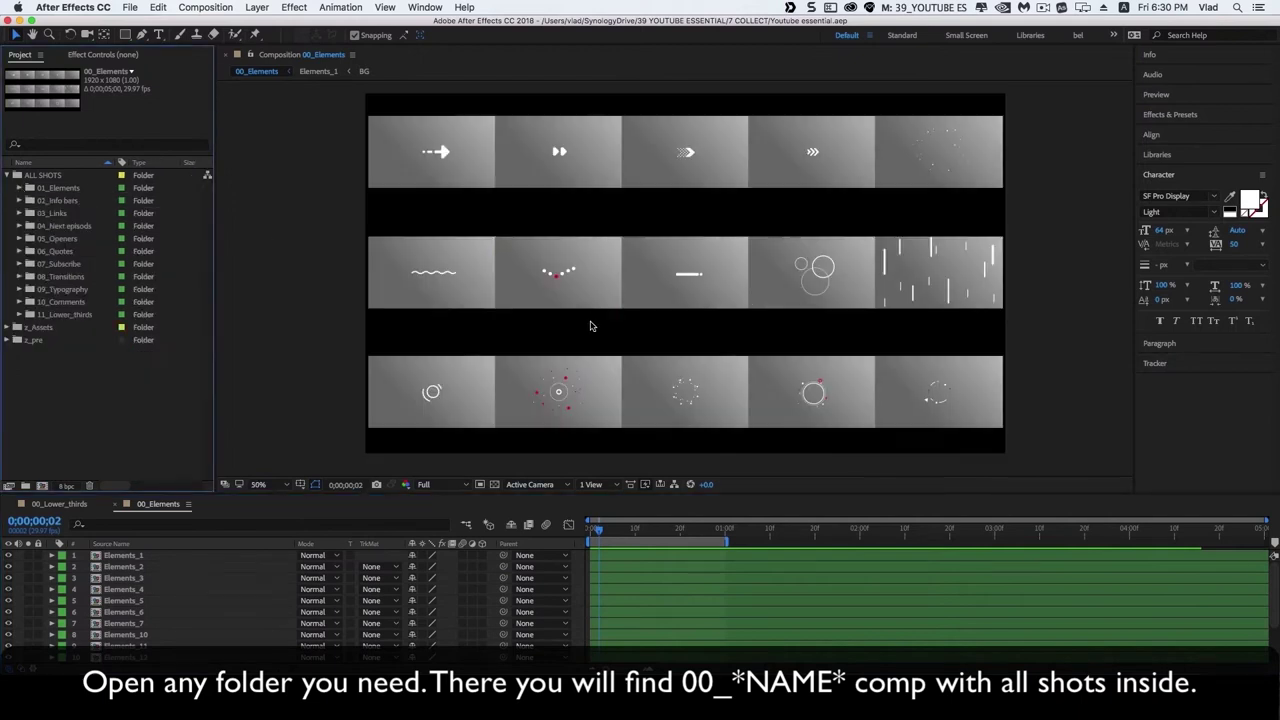
click(18, 201)
double_click(75, 216)
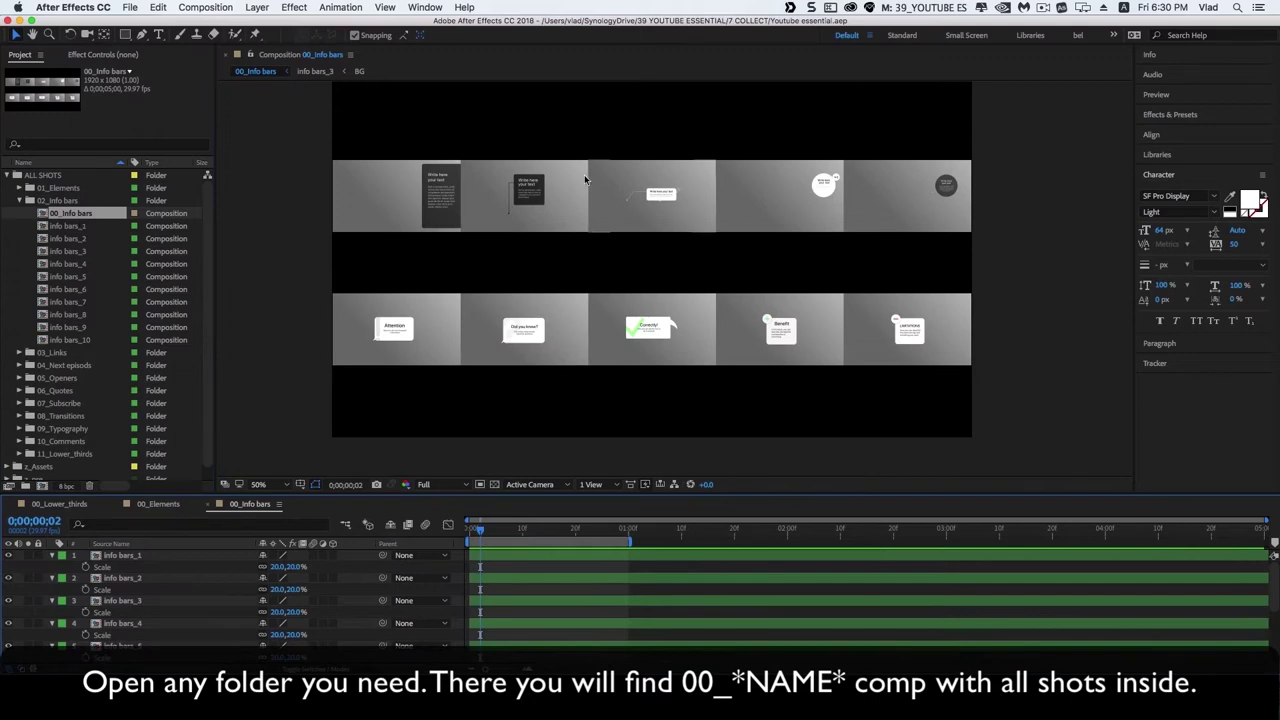
click(18, 201)
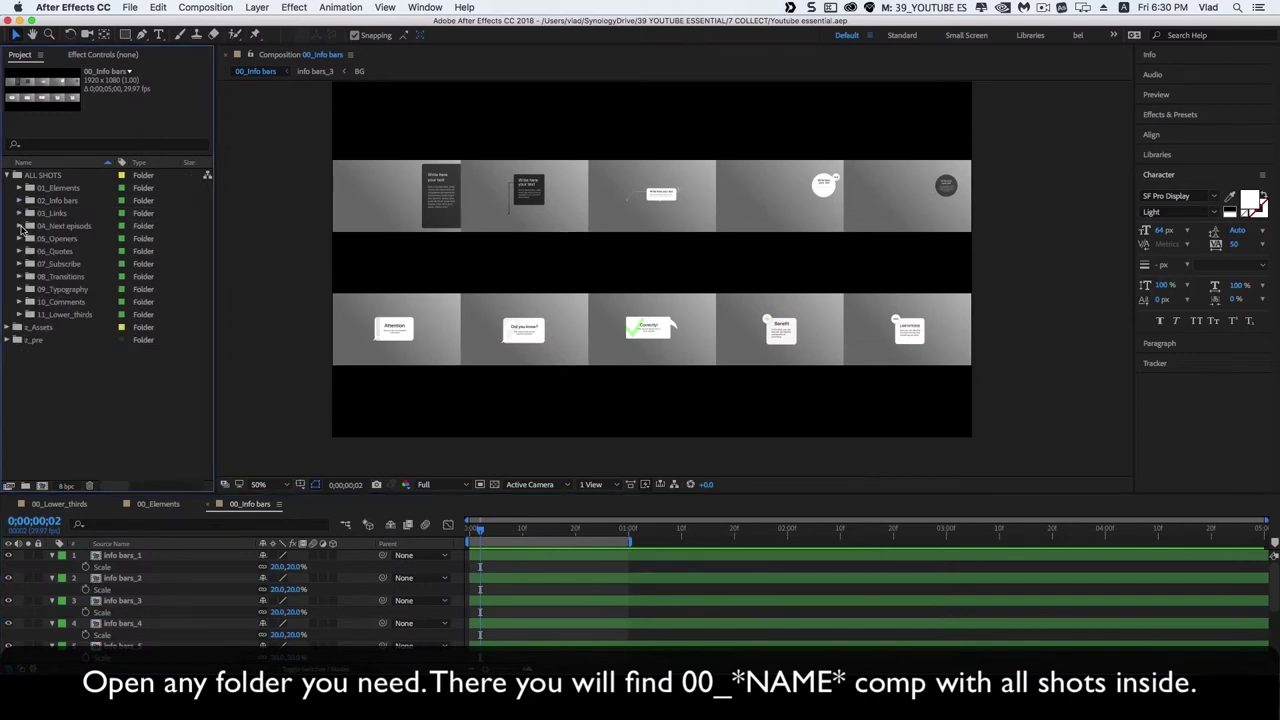
Open the 00_Links and 00_Openers overview comps and scrub to the #DESIGN frame
click(18, 213)
double_click(65, 226)
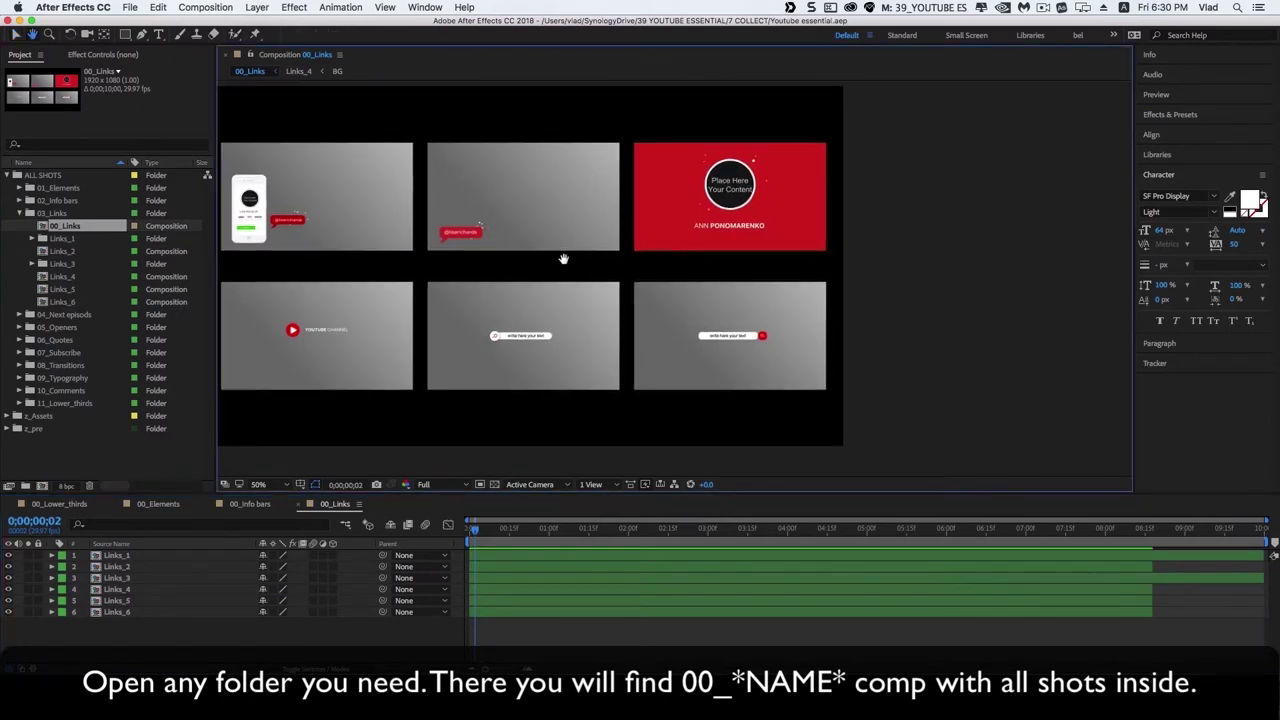
drag(563, 260, 683, 262)
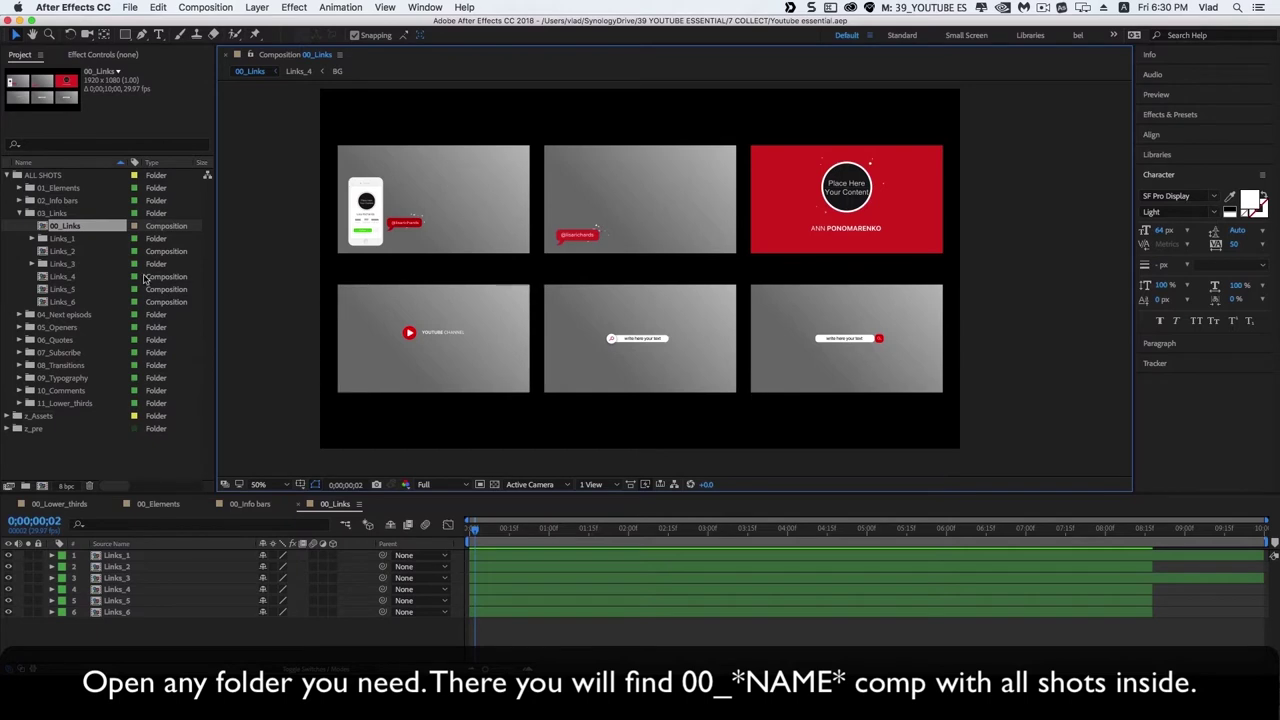
click(21, 214)
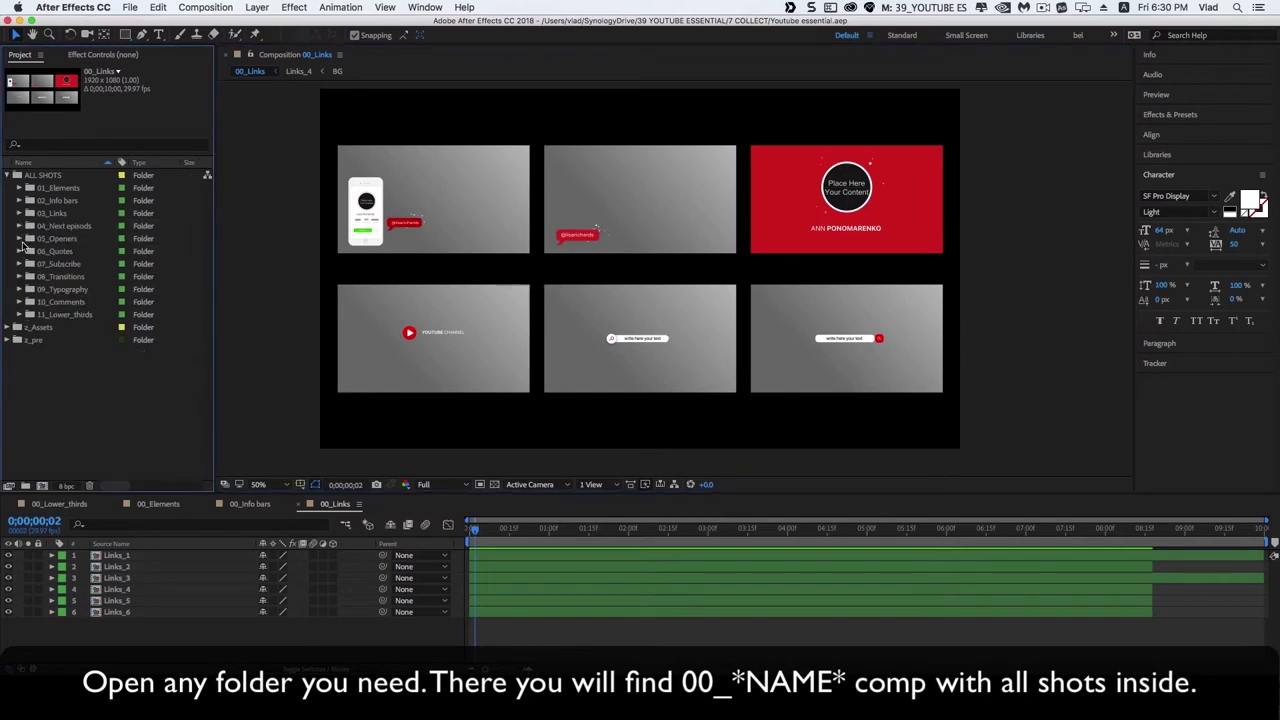
click(19, 238)
double_click(68, 251)
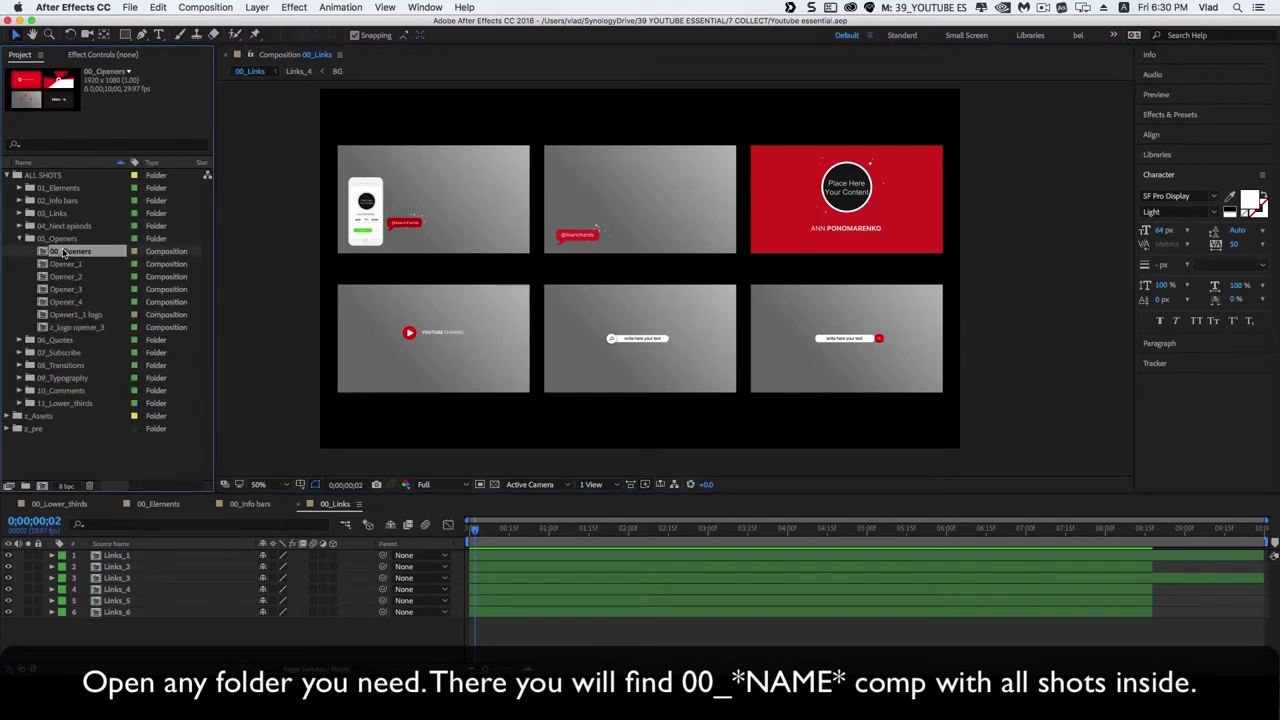
key(period)
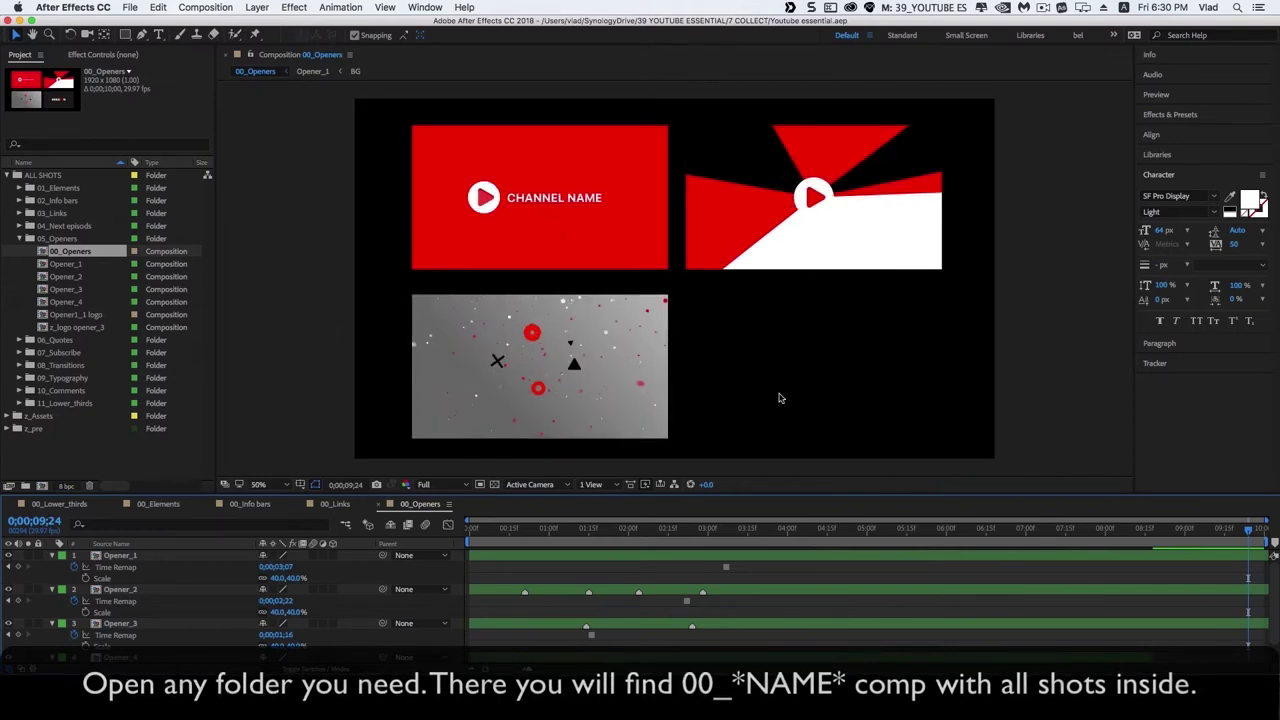
drag(1217, 538, 930, 530)
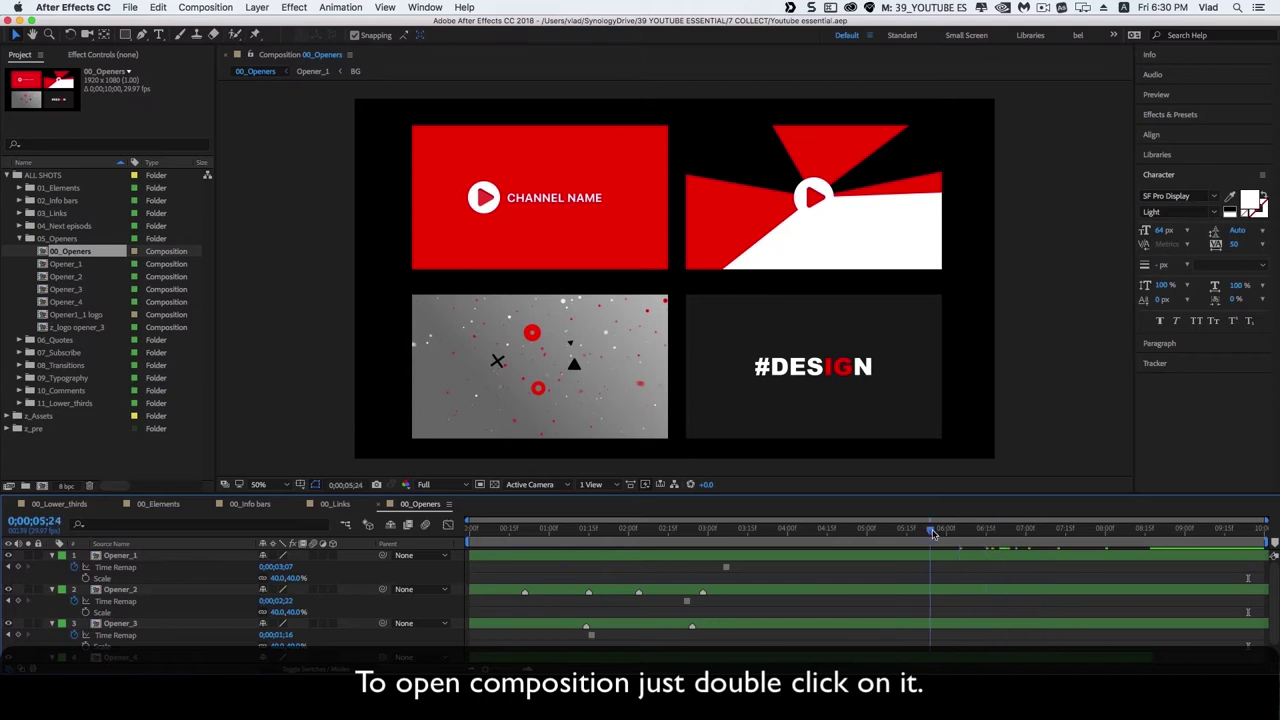
Open Opener_4 from the #DESIGN shot at its first frame with an enlarged timeline
double_click(812, 415)
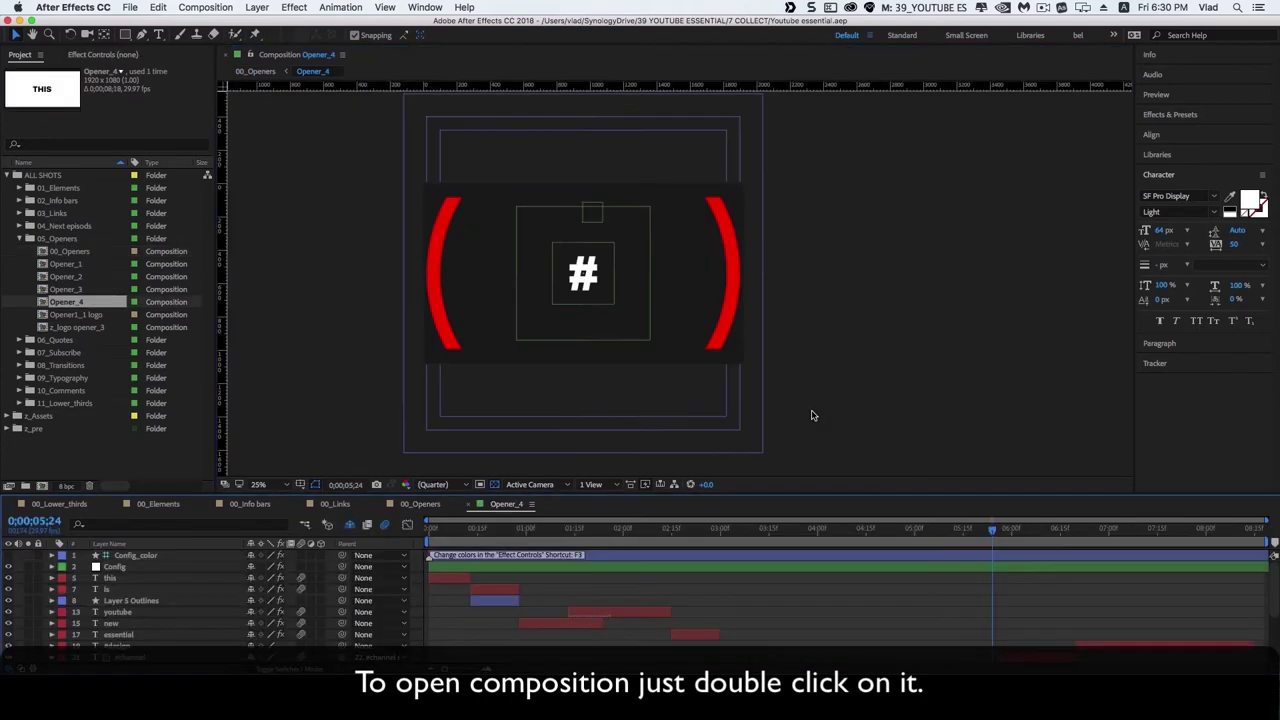
click(446, 536)
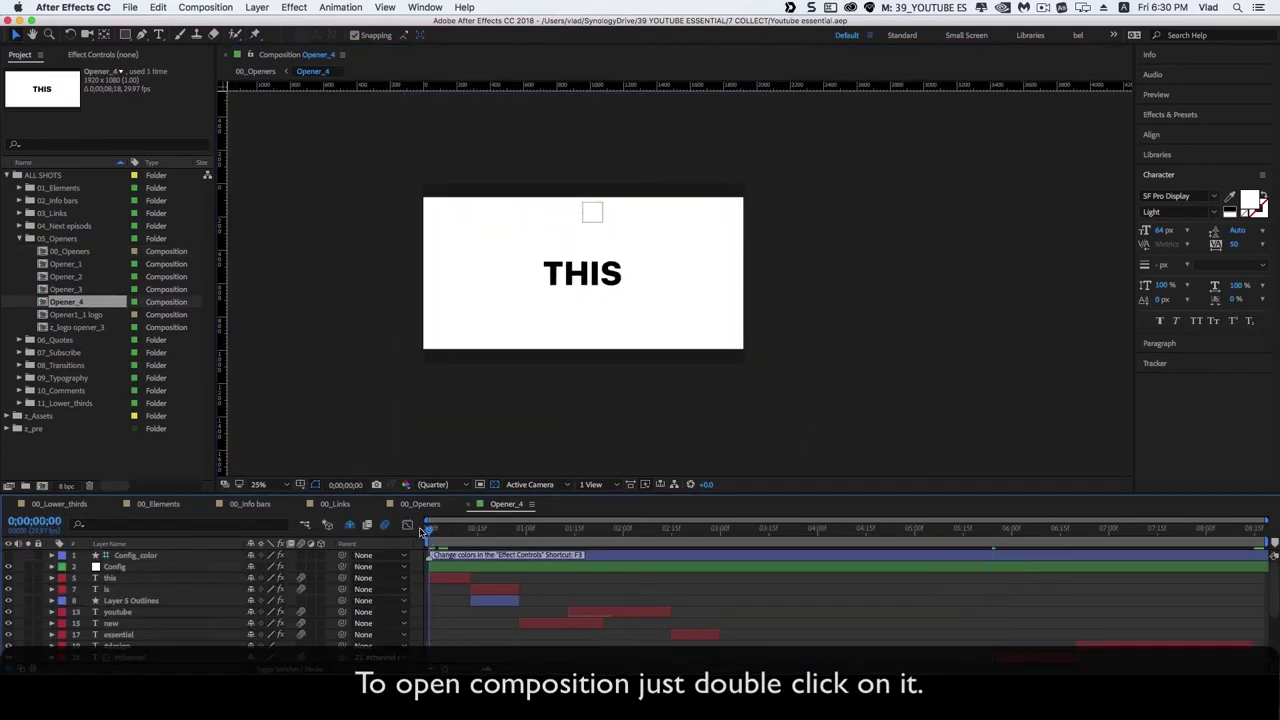
drag(400, 495, 405, 414)
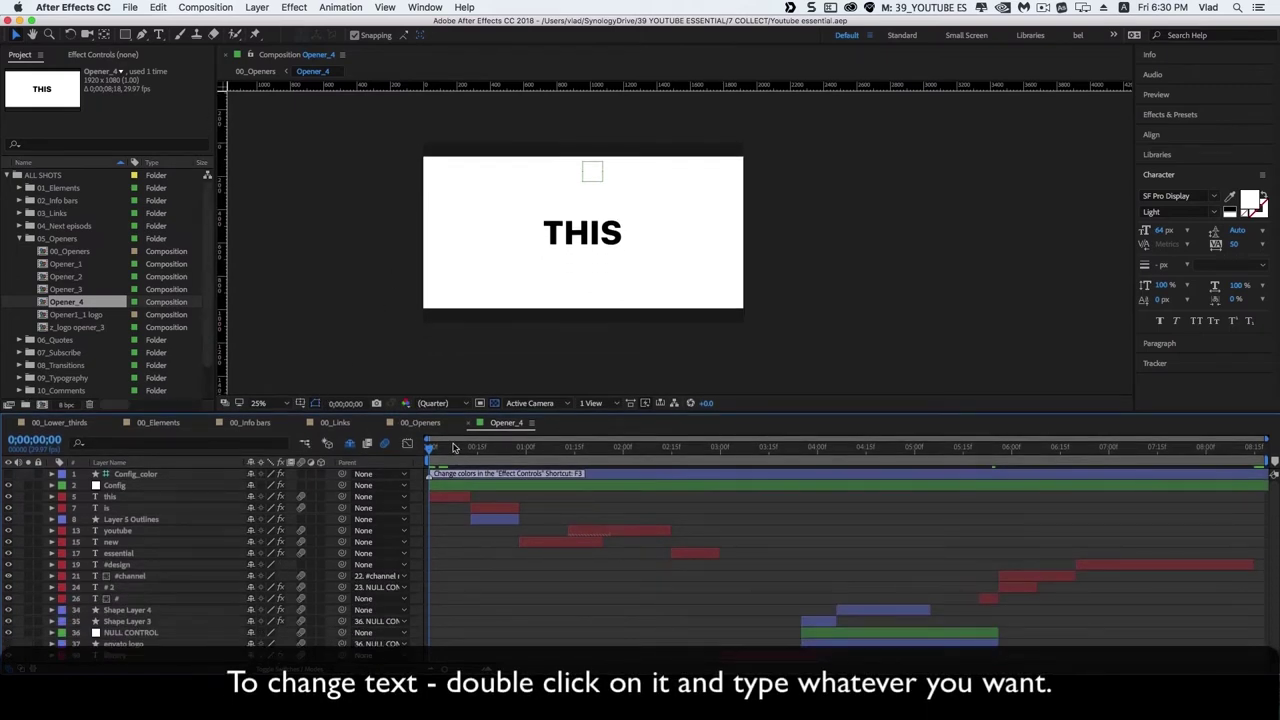
Replace the THIS and IS titles with SAMPLE and TEXT, previewing the animation
double_click(128, 497)
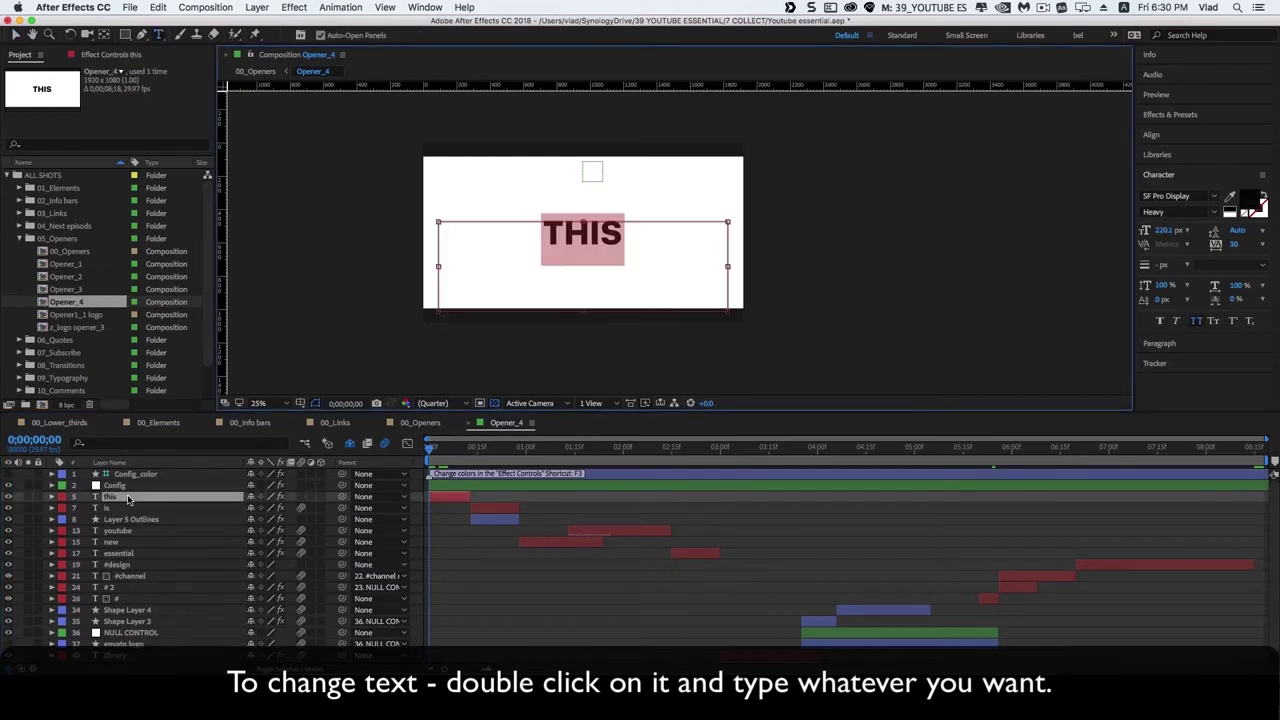
text(SAMPLE)
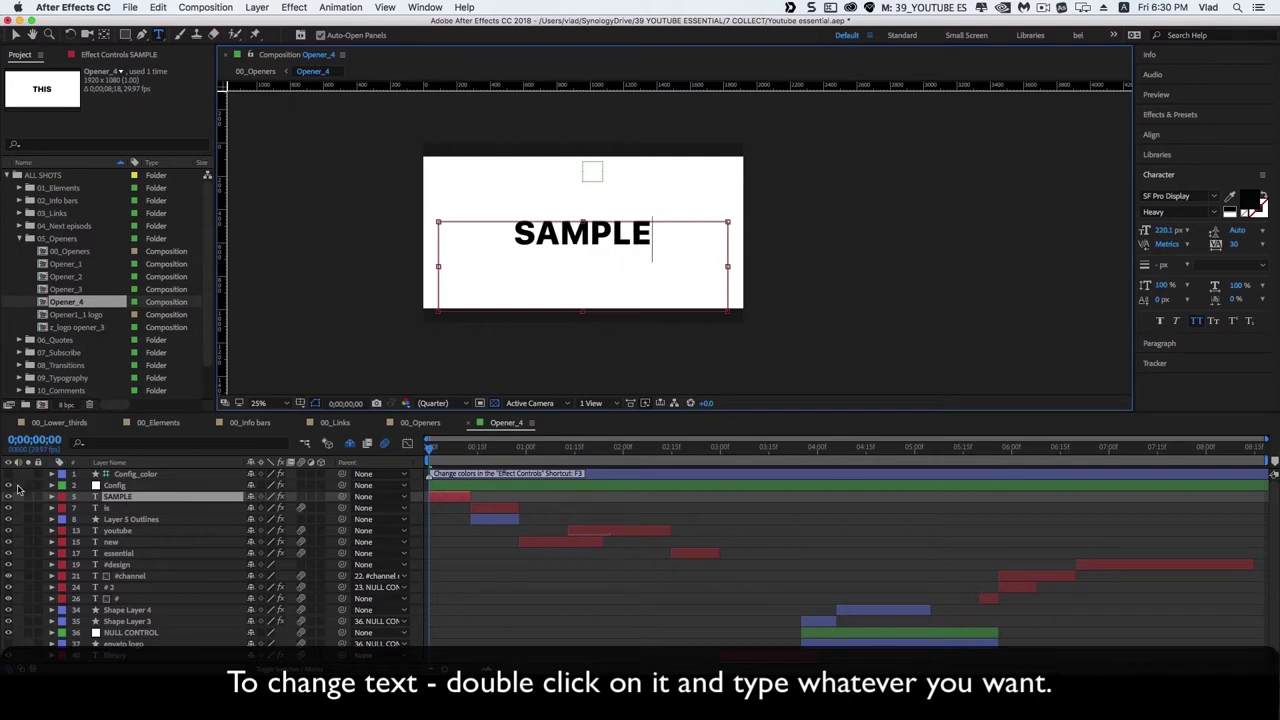
click(117, 510)
key(space)
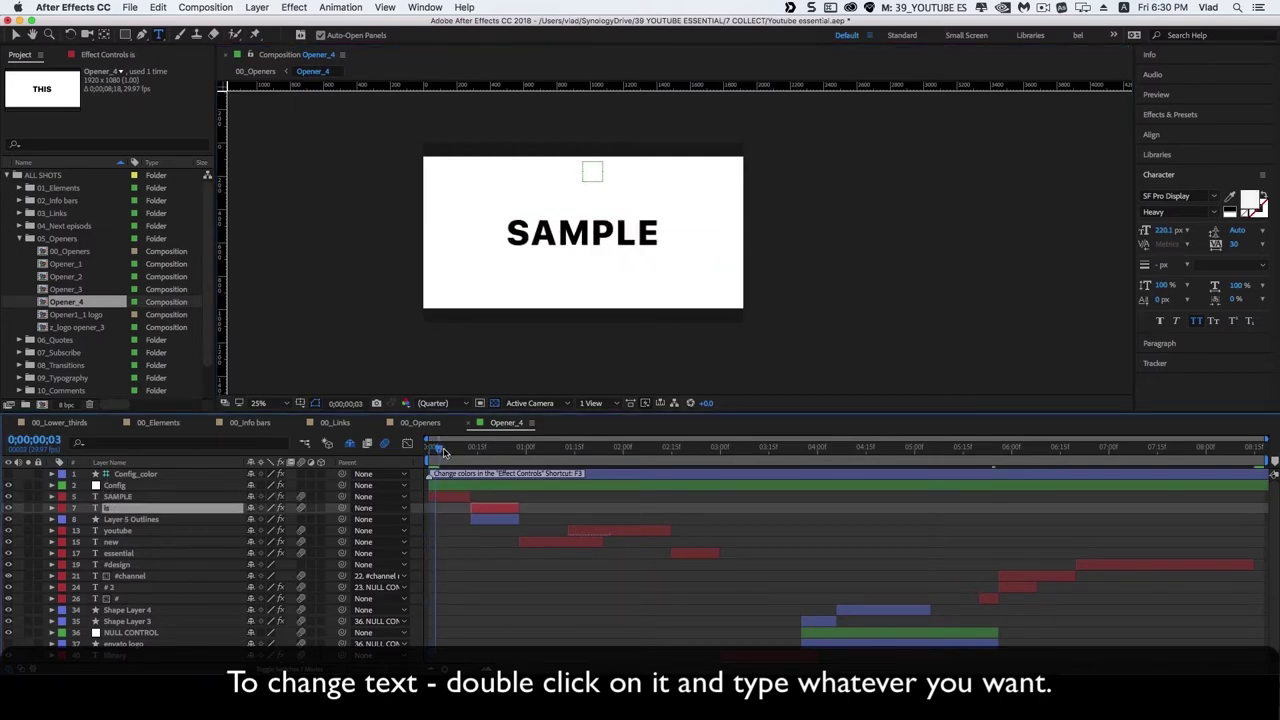
double_click(117, 511)
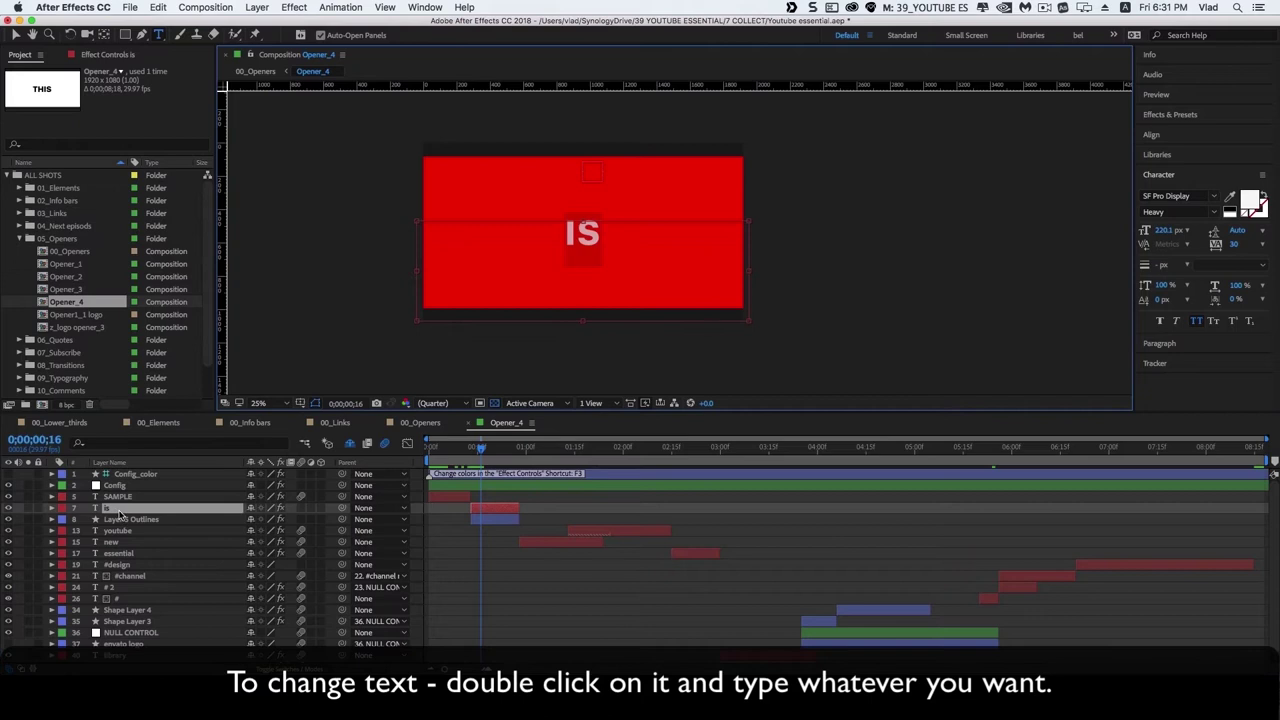
text(TEXT)
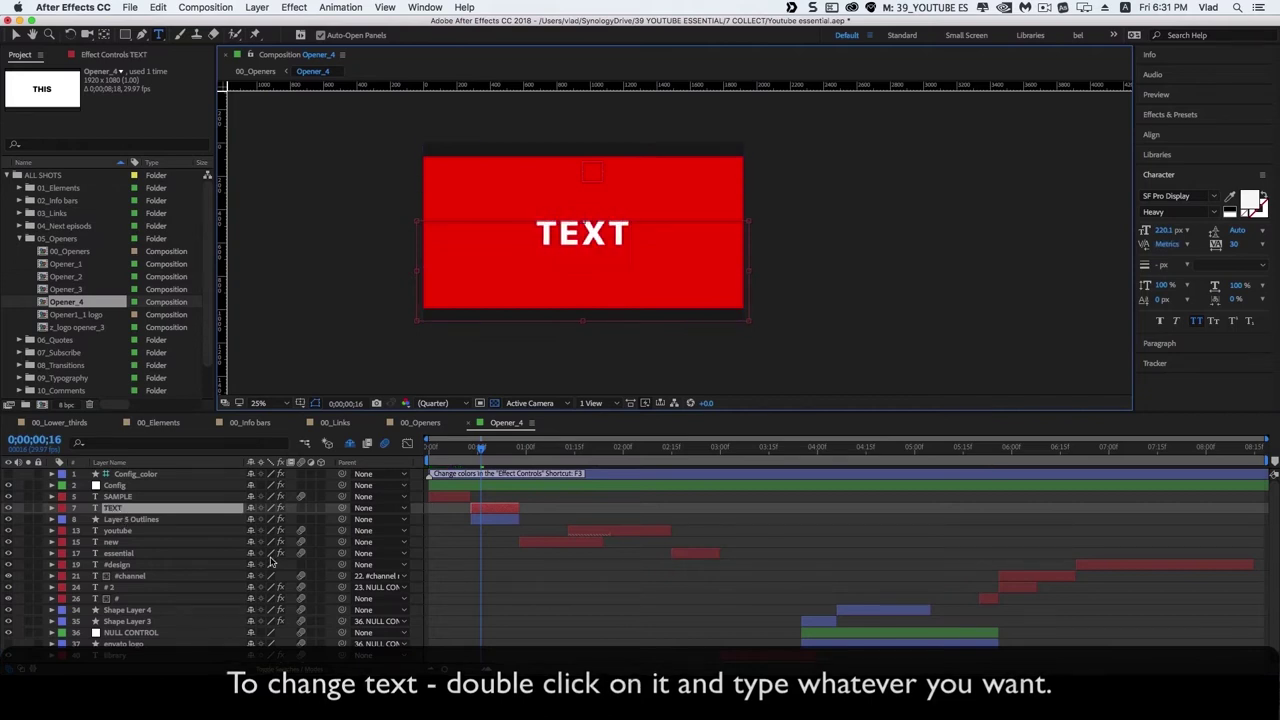
click(457, 572)
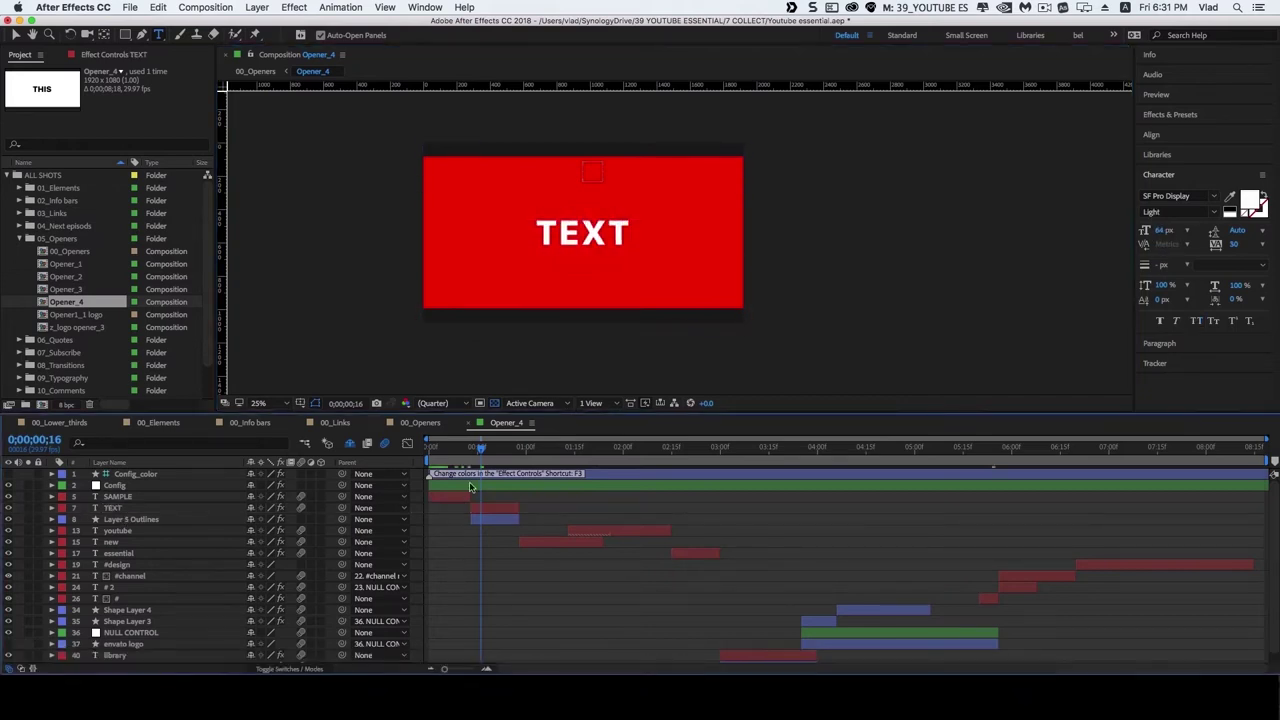
Retype the NEW title as CHANGE and the YOUTUBE title as HOW YOU
drag(483, 452, 543, 457)
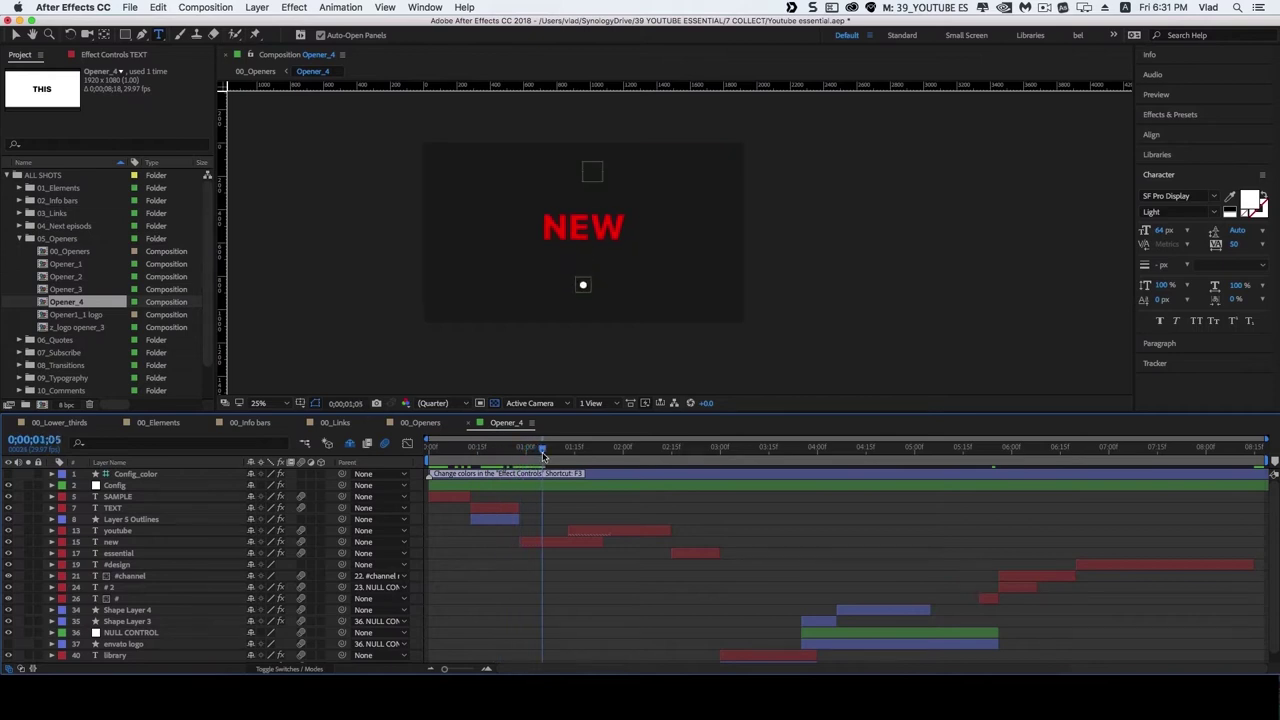
click(534, 545)
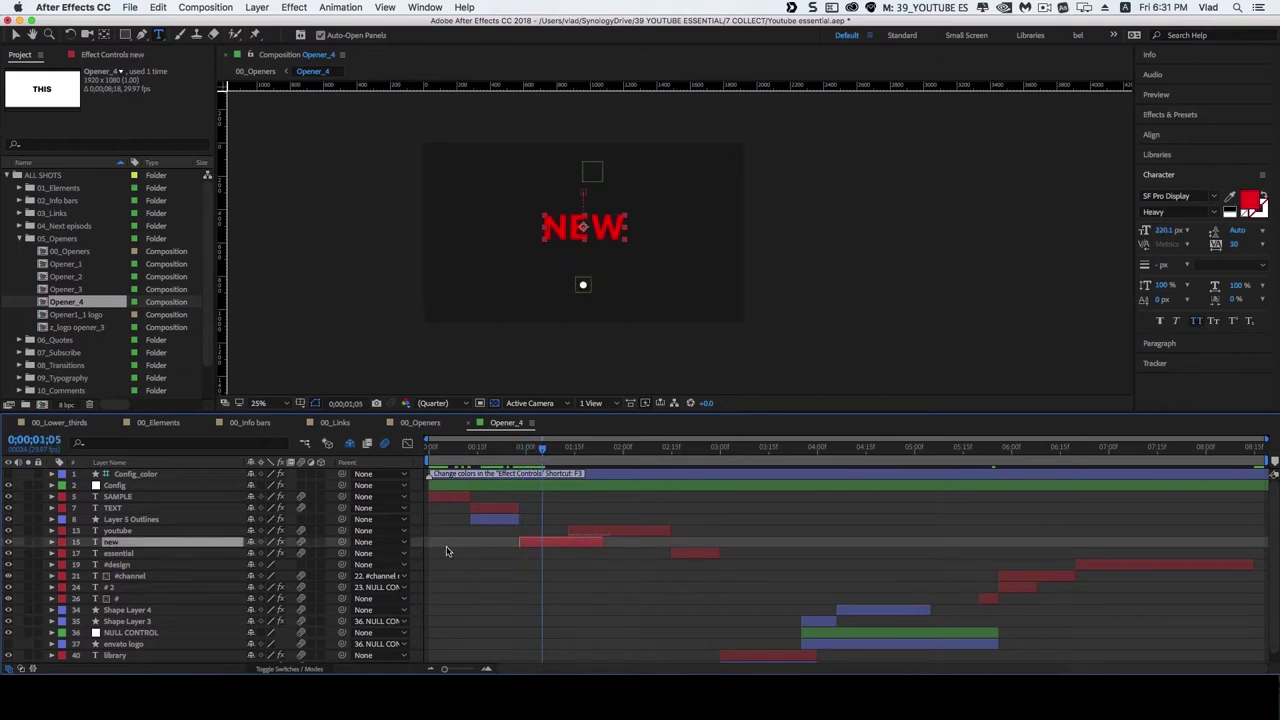
double_click(121, 545)
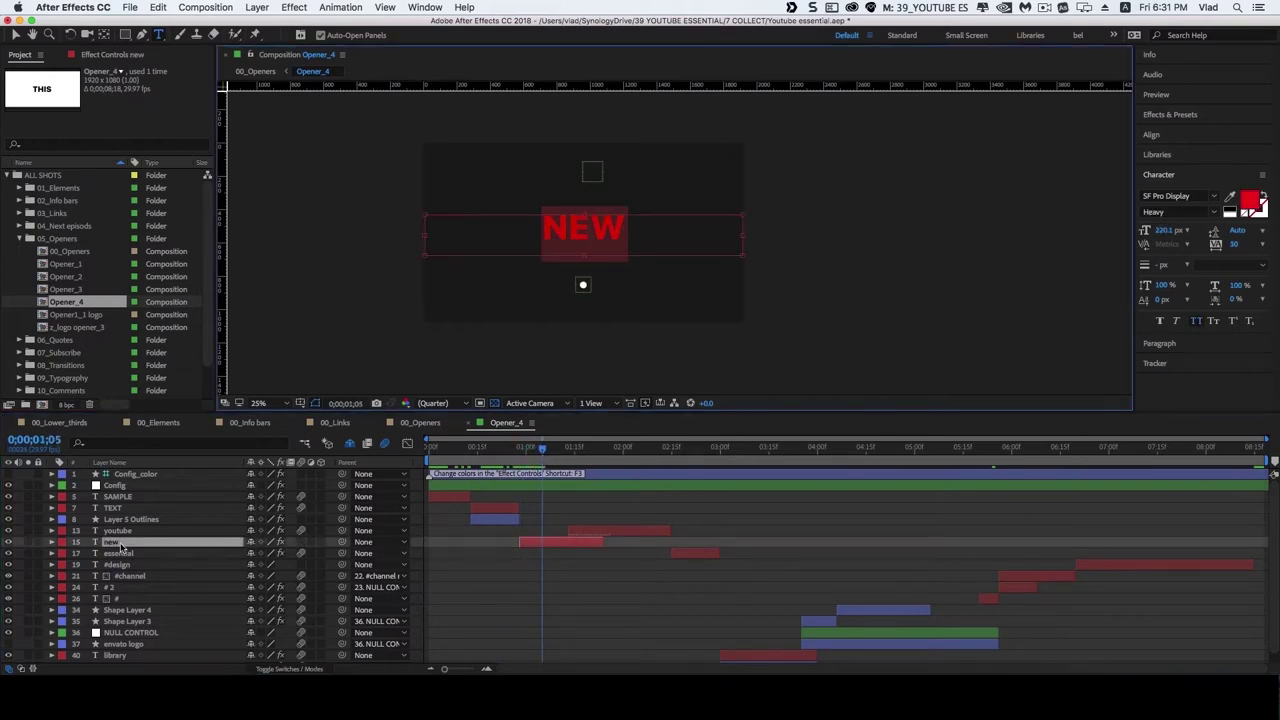
text(CHANGEE)
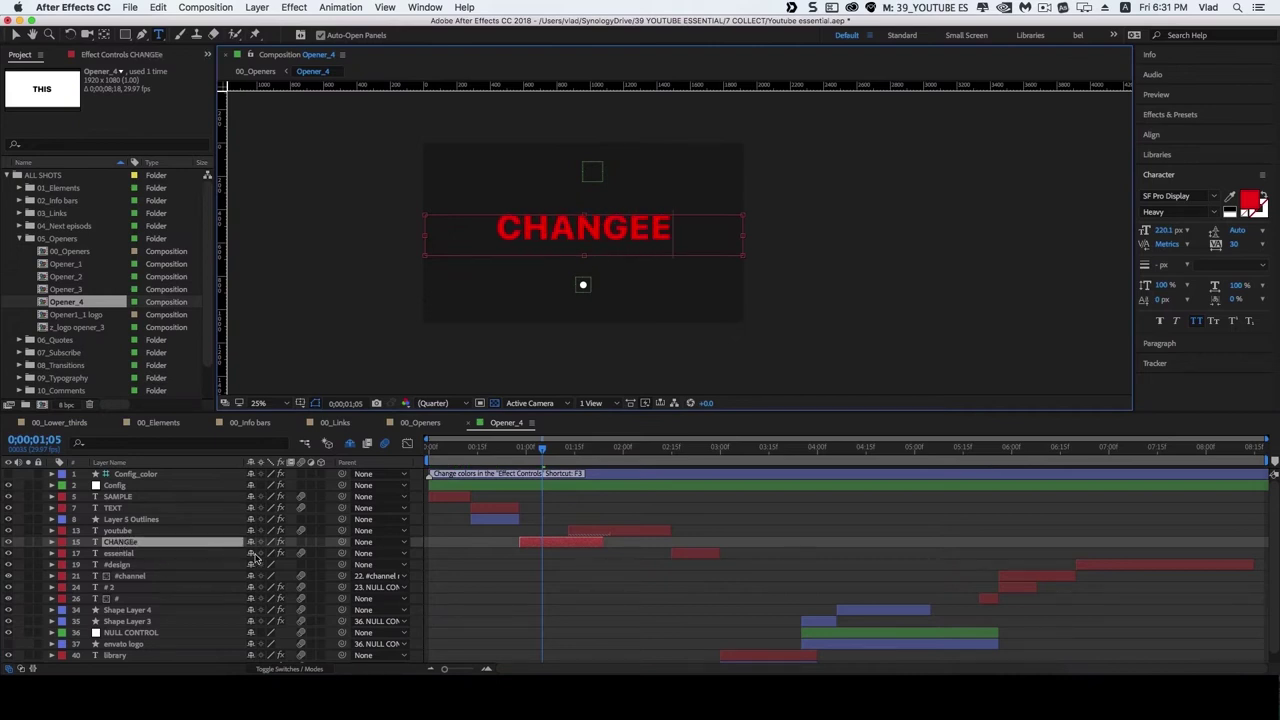
key(BackSpace)
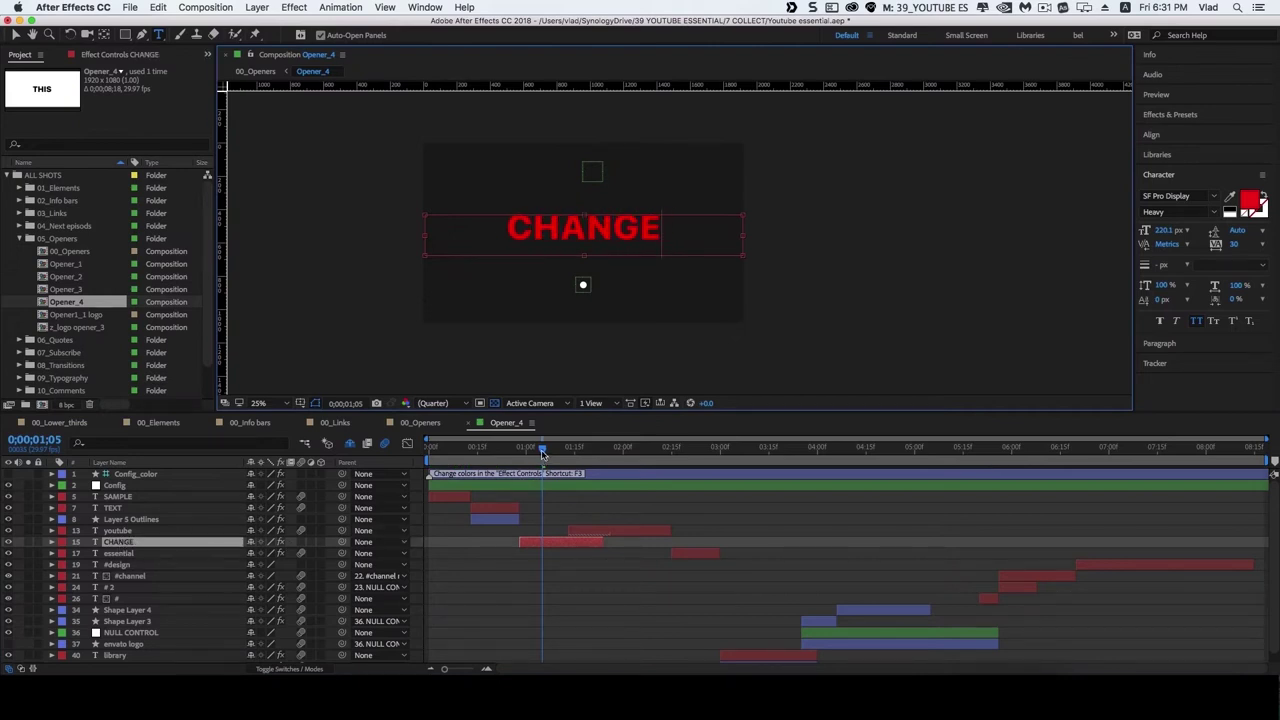
drag(542, 450, 603, 449)
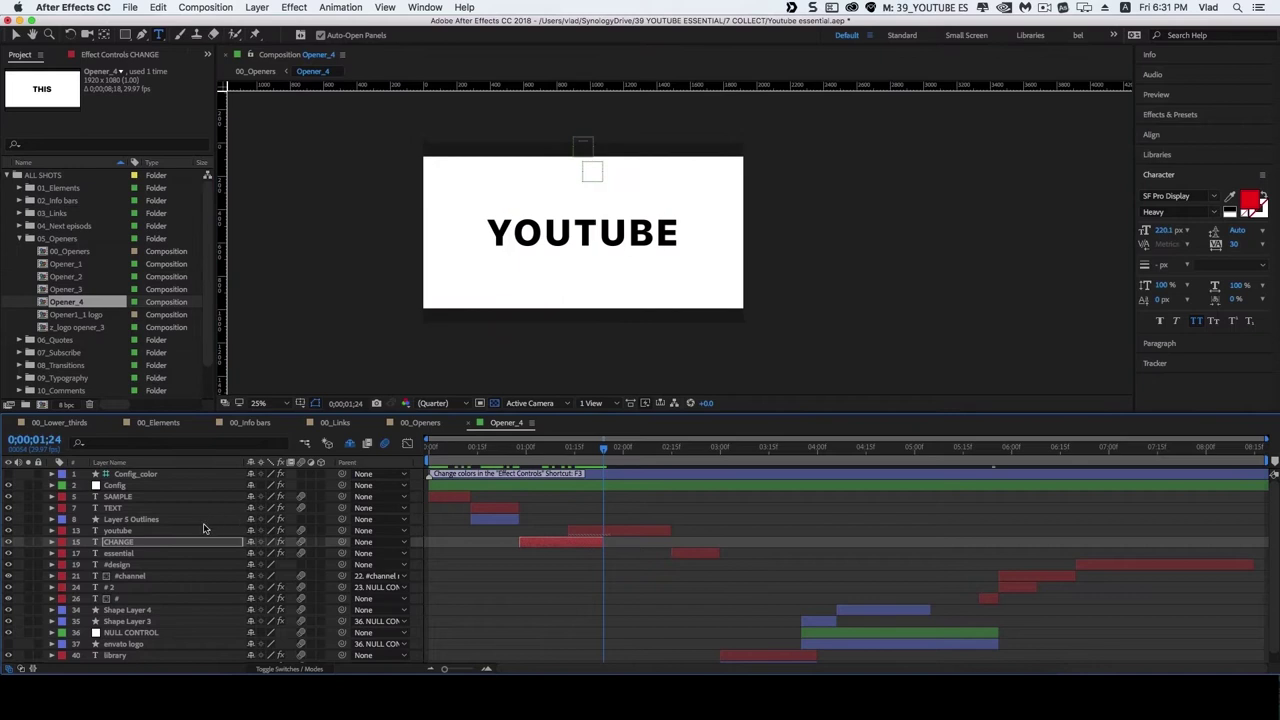
double_click(147, 531)
text(HOW YO)
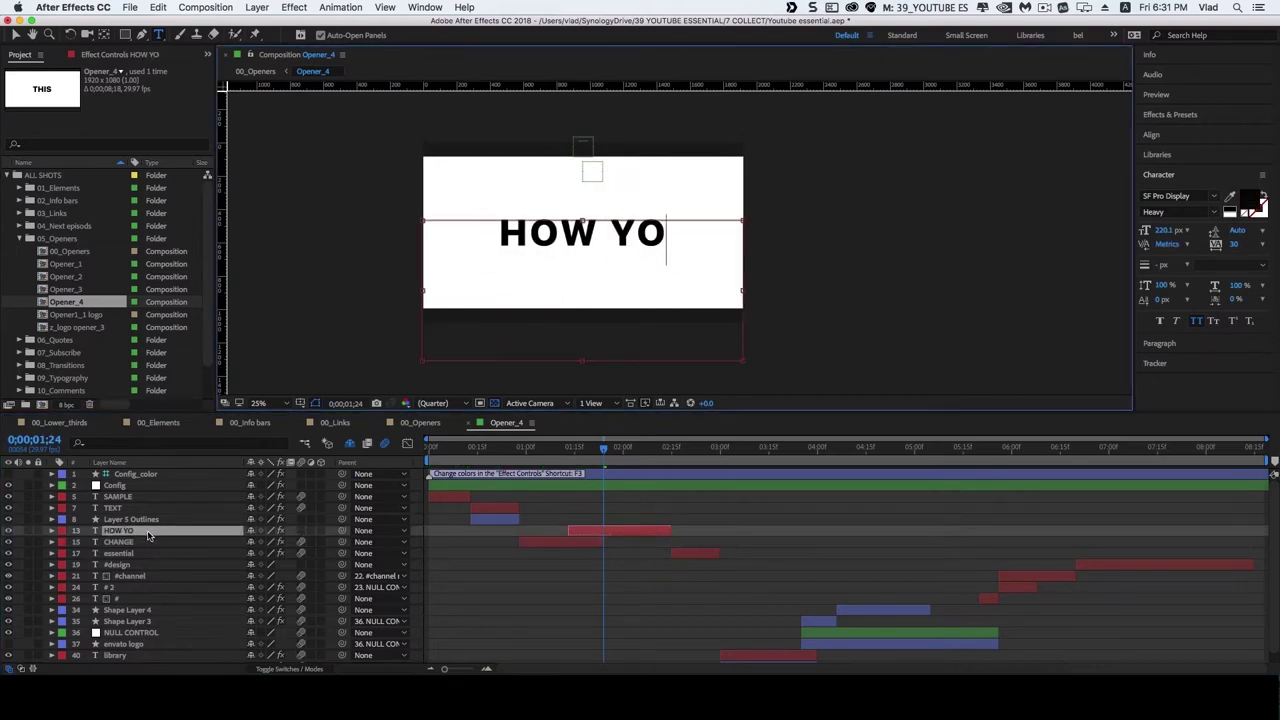
text(U)
click(629, 587)
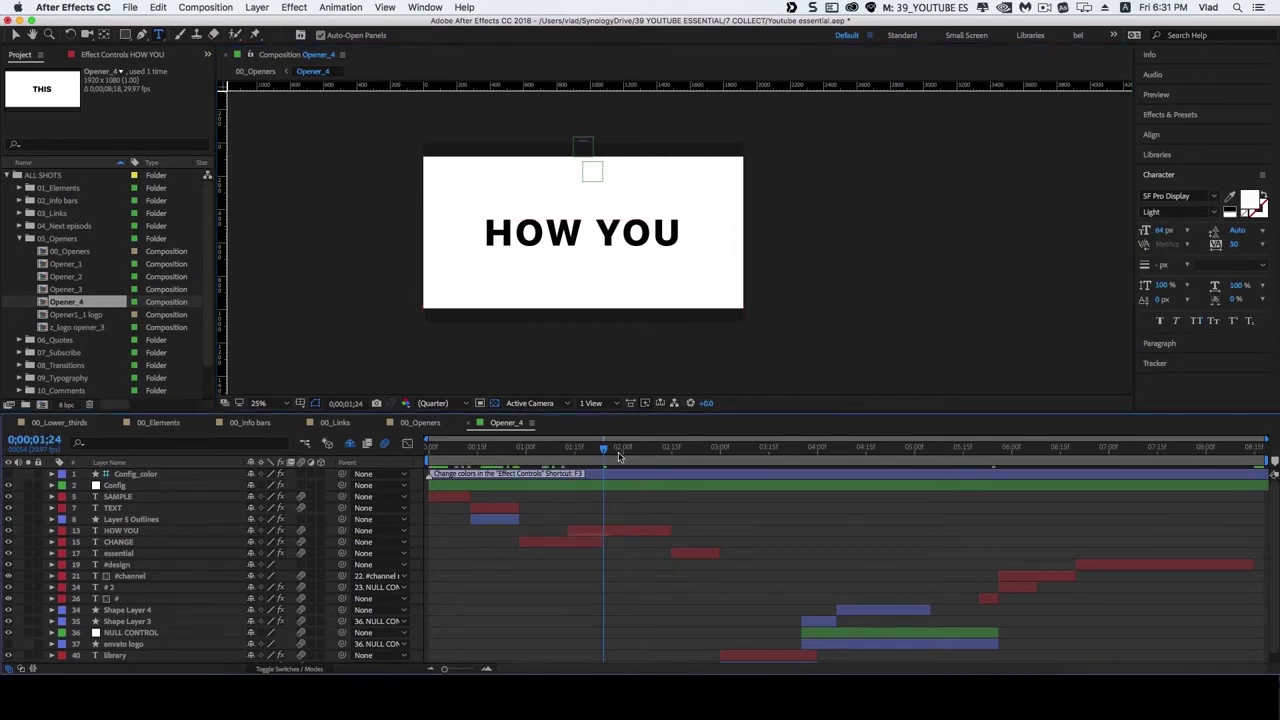
Change ESSENTIAL to WANT and preview the opener from the start
drag(618, 456, 706, 458)
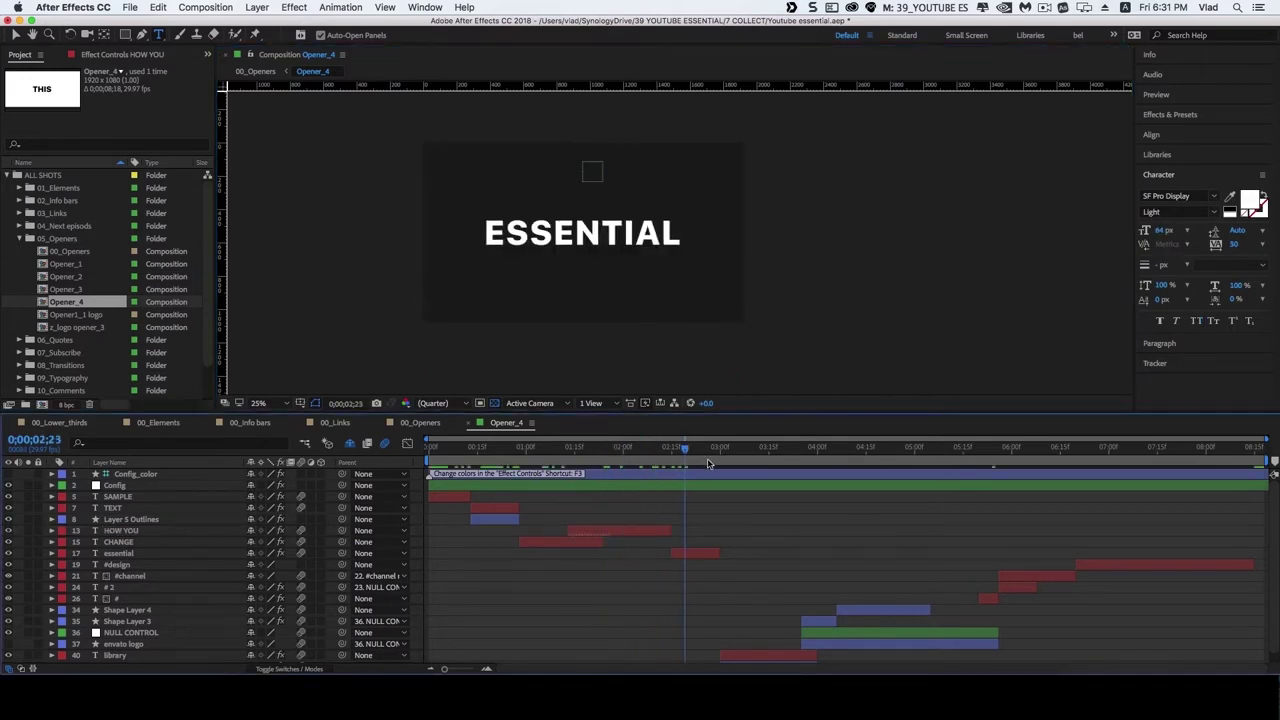
double_click(690, 553)
text(WANT)
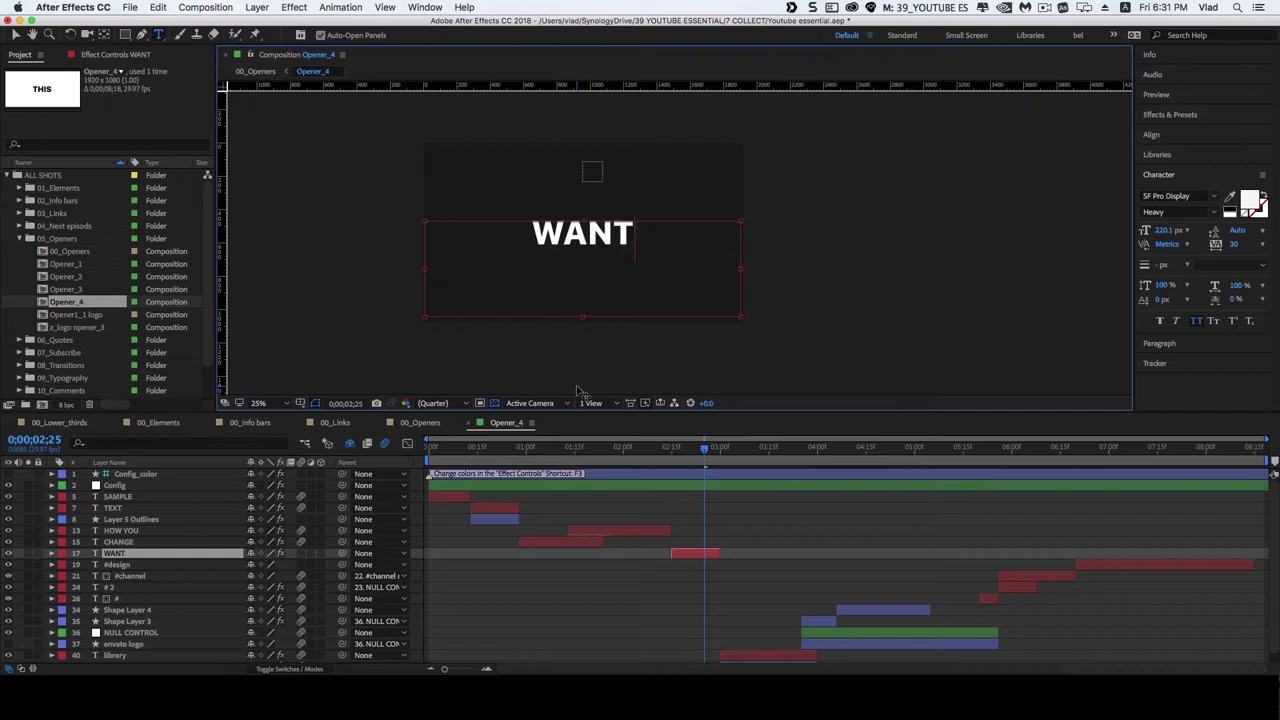
click(730, 572)
drag(704, 455, 415, 456)
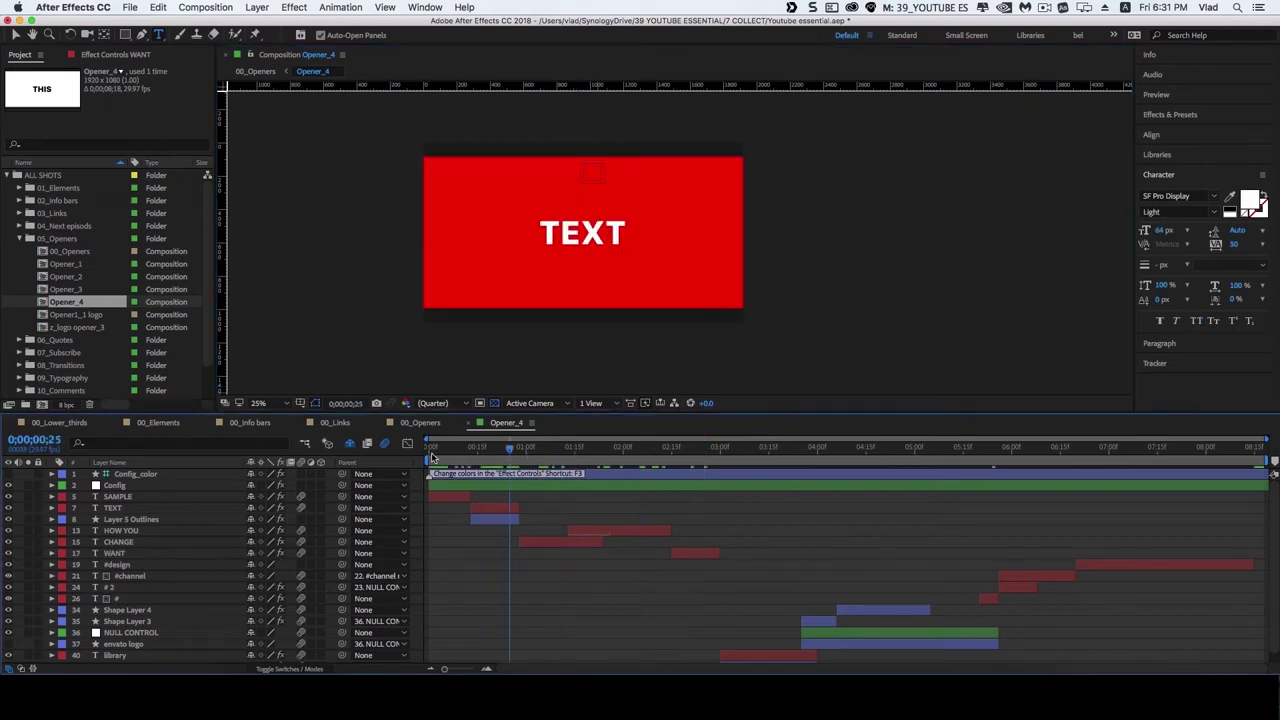
key(space)
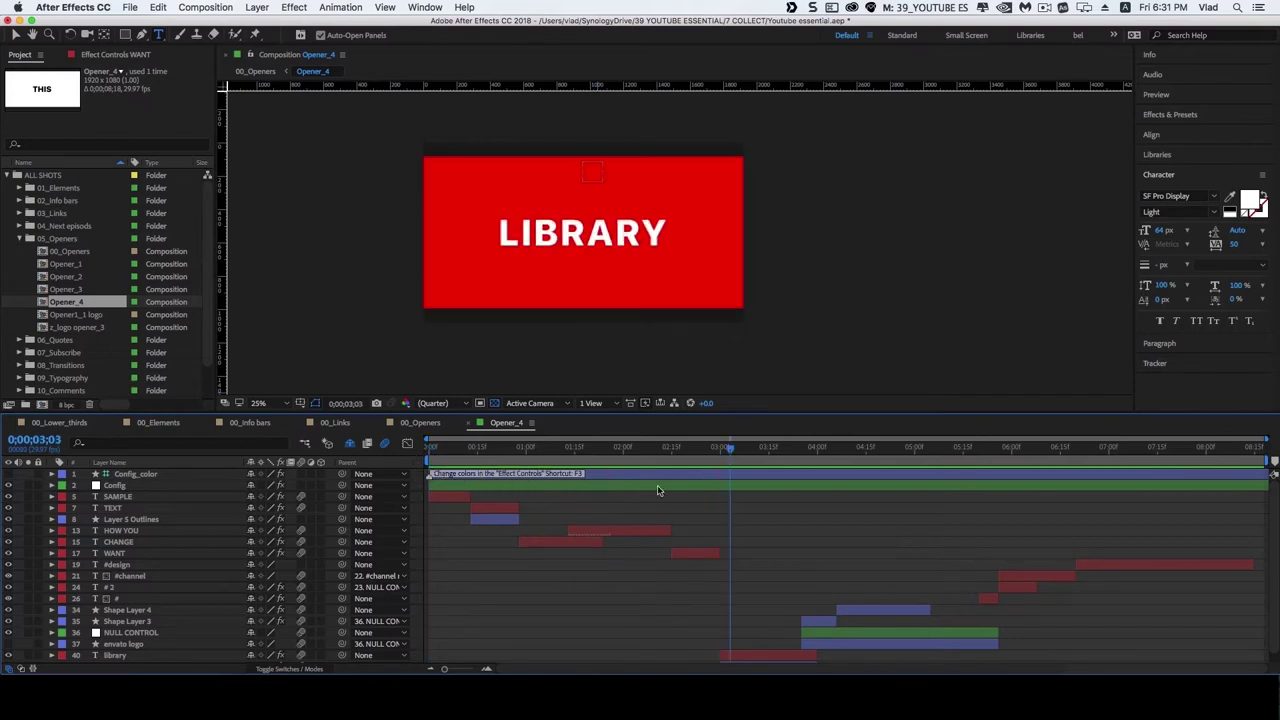
mouse_move(730, 449)
mouse_down()
mouse_move(1034, 455)
mouse_move(645, 471)
mouse_up()
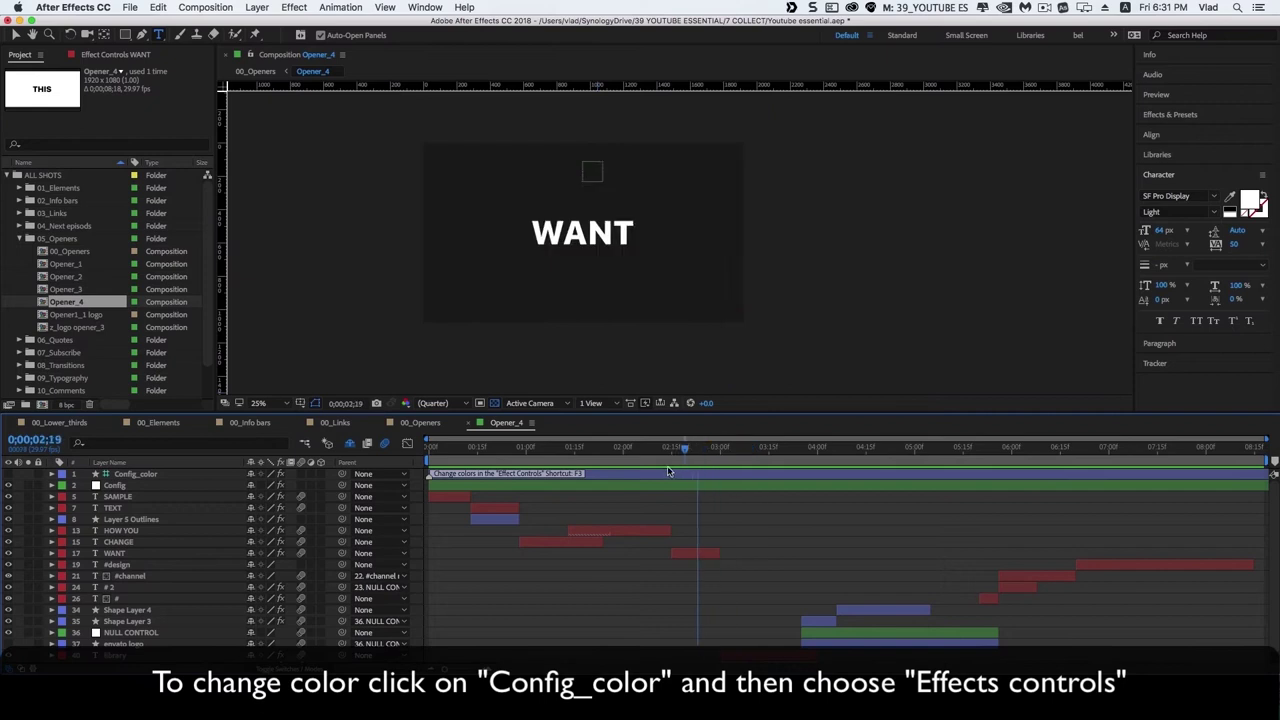
Show Config_color's effect settings and try Color 1 and Color 2 changes, cancelling both
click(150, 474)
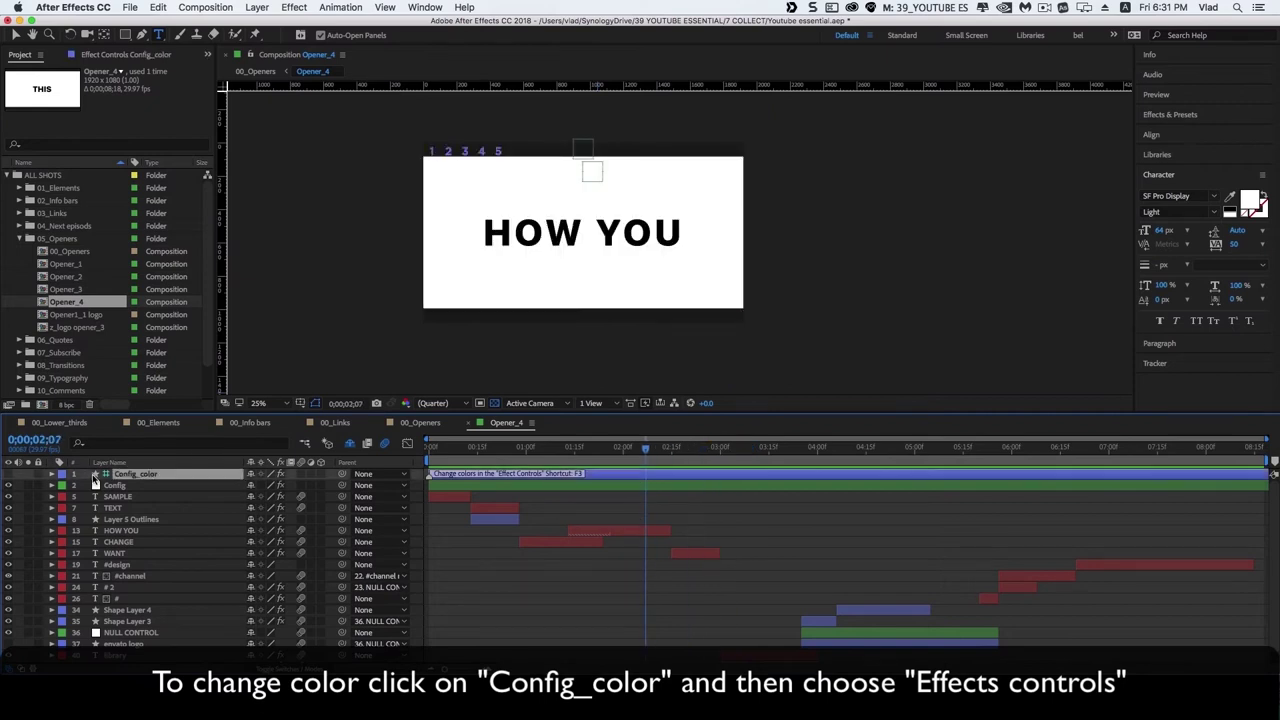
click(126, 56)
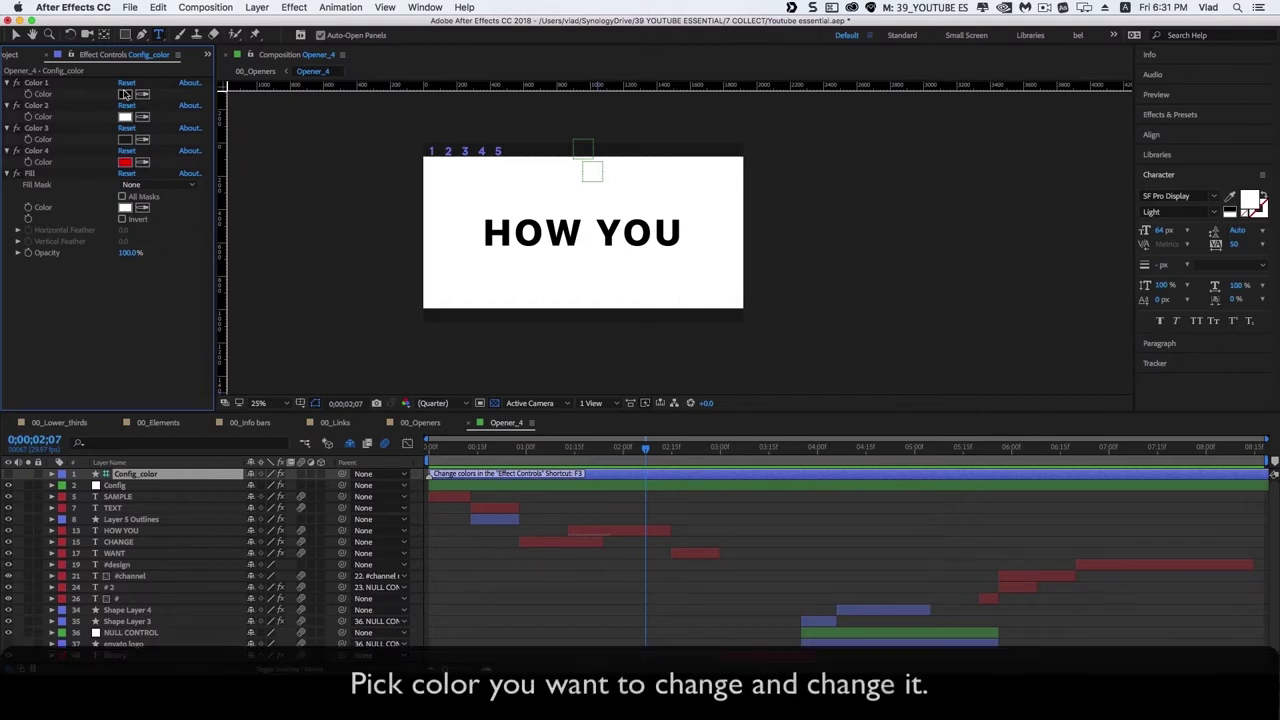
click(124, 94)
click(627, 446)
click(650, 449)
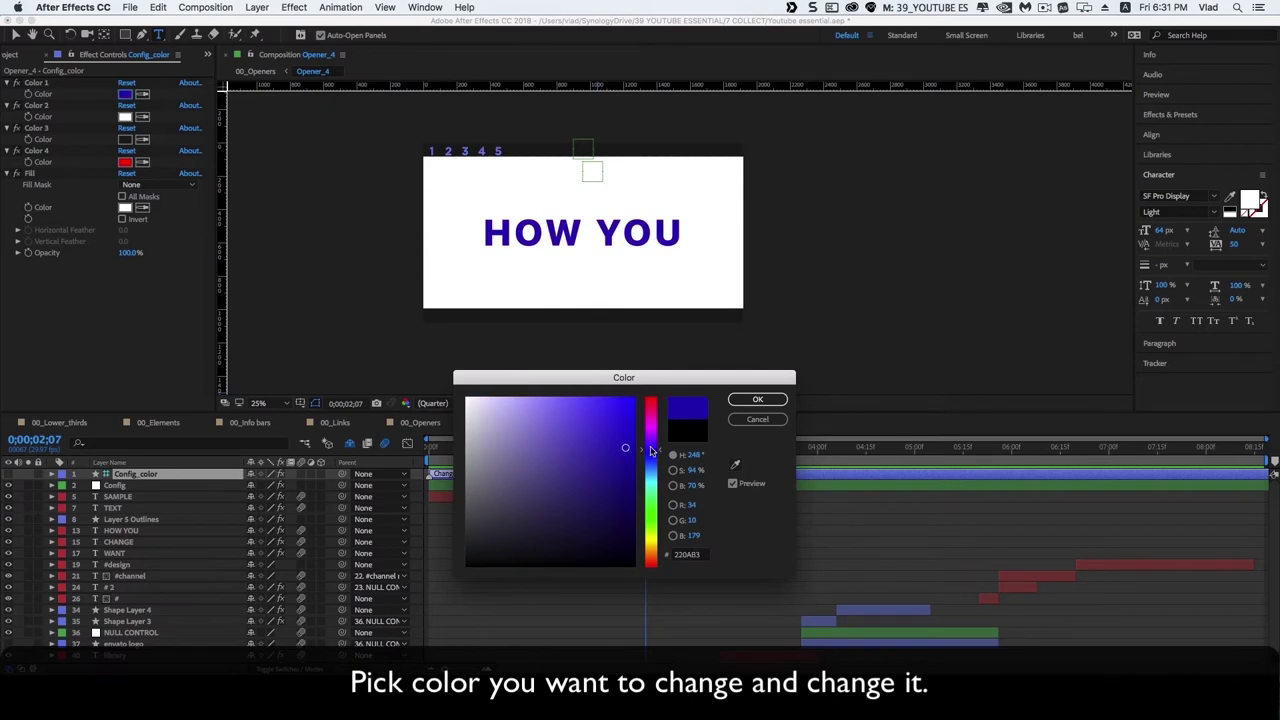
click(535, 443)
click(600, 477)
click(757, 419)
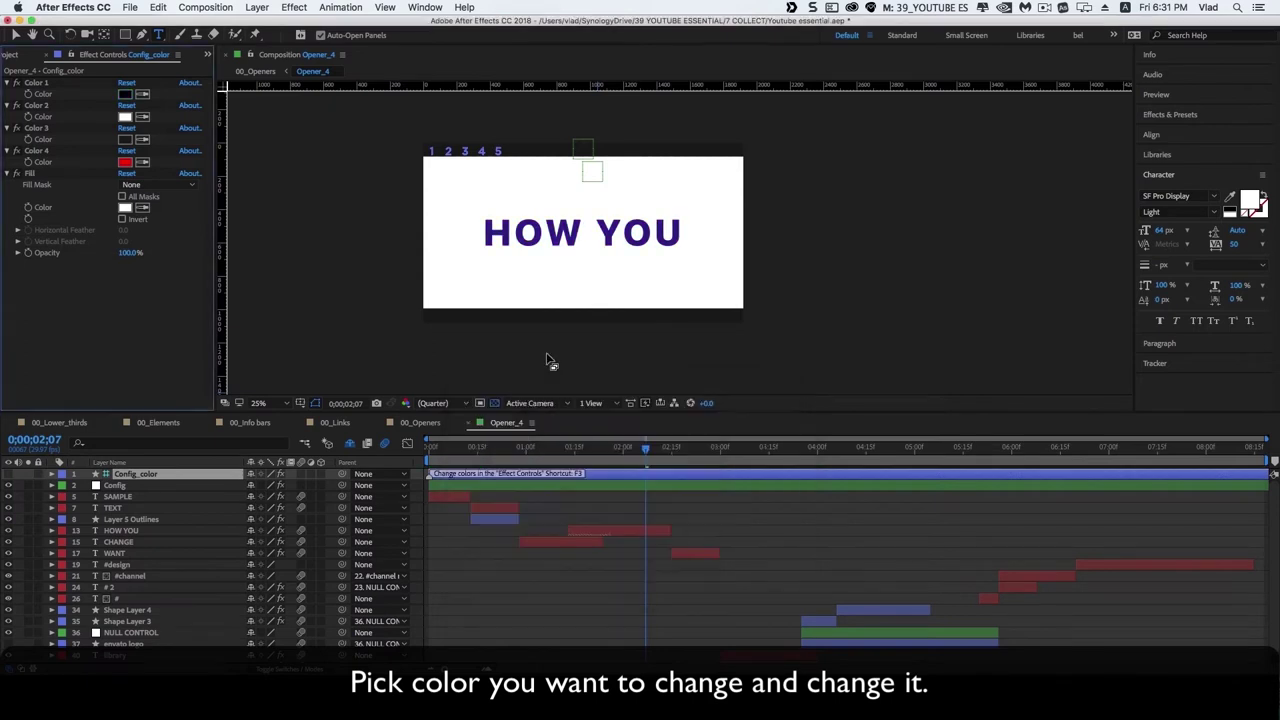
click(124, 117)
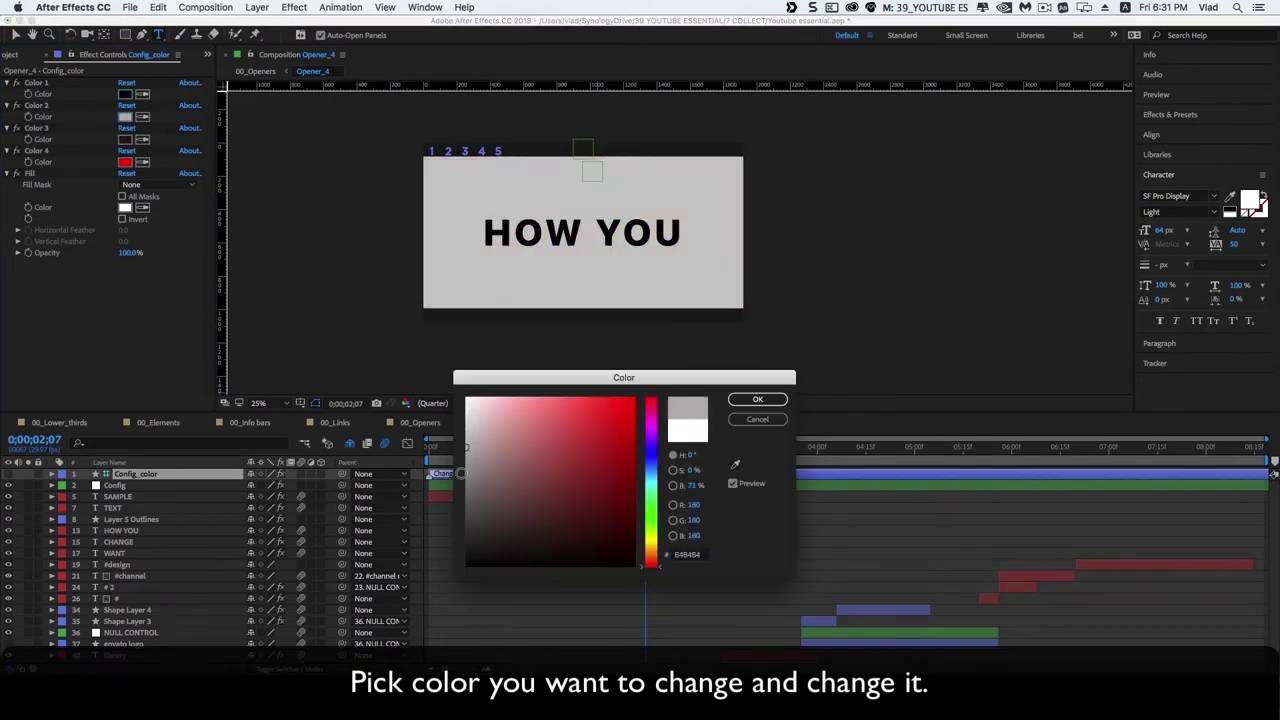
click(757, 419)
drag(1037, 450, 1080, 457)
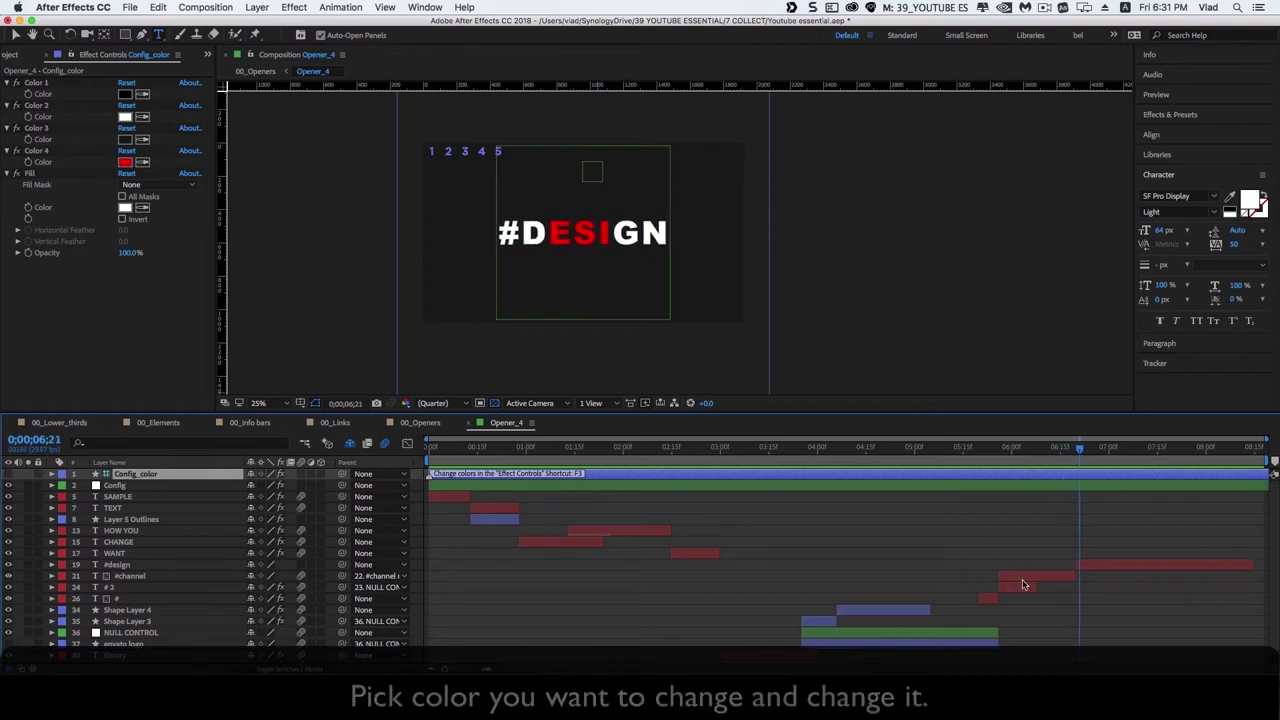
Reveal the #design layer's Text > Animator 1 properties down to Fill Color
click(1079, 566)
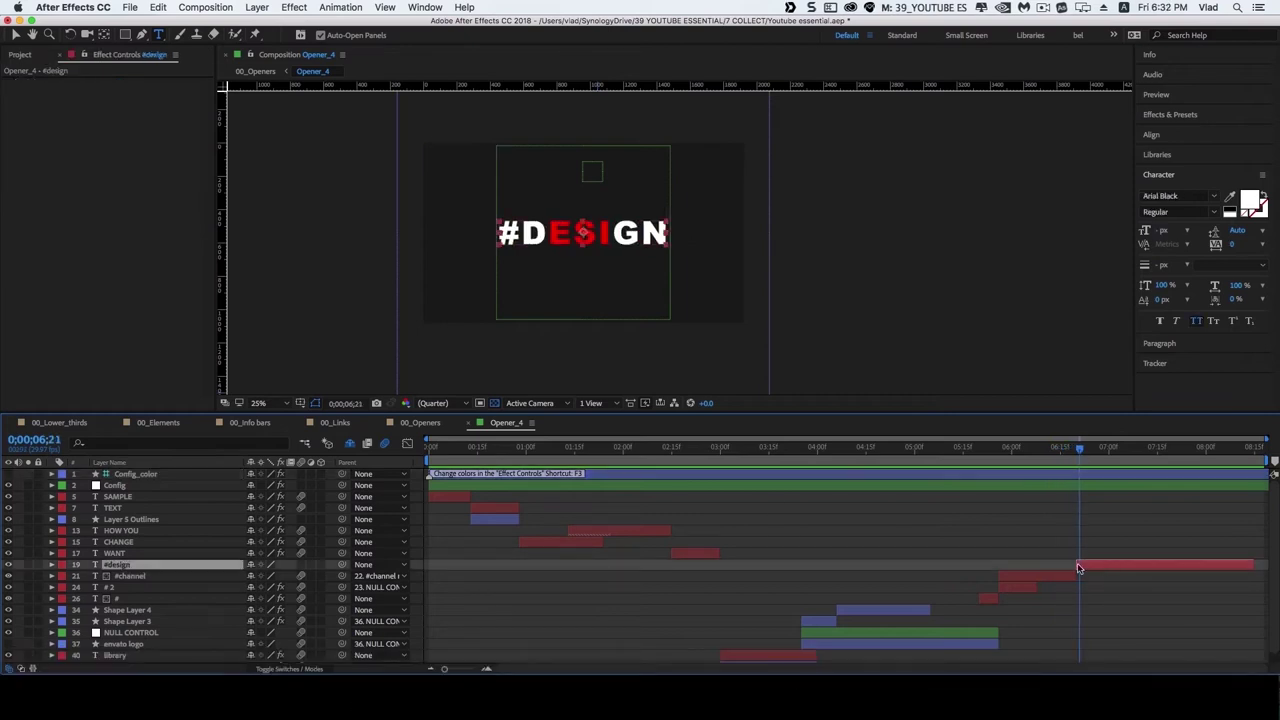
click(52, 566)
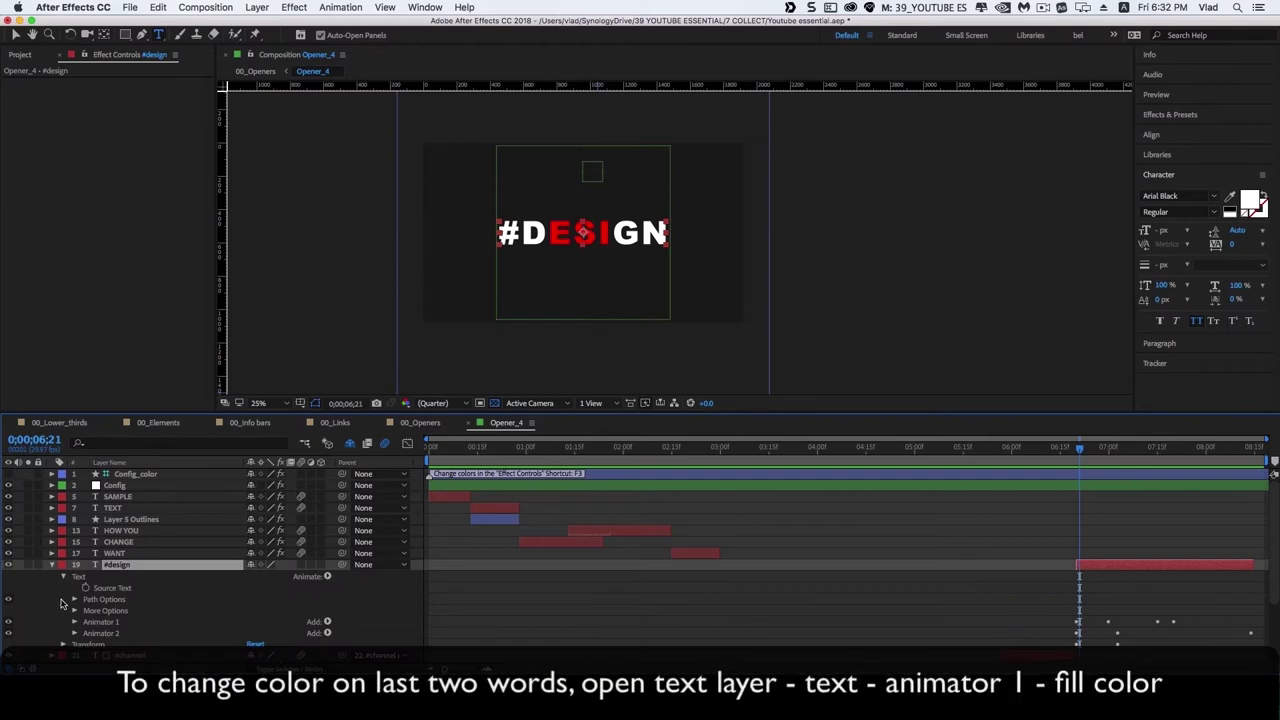
click(63, 577)
scroll(65, 600, down, 3)
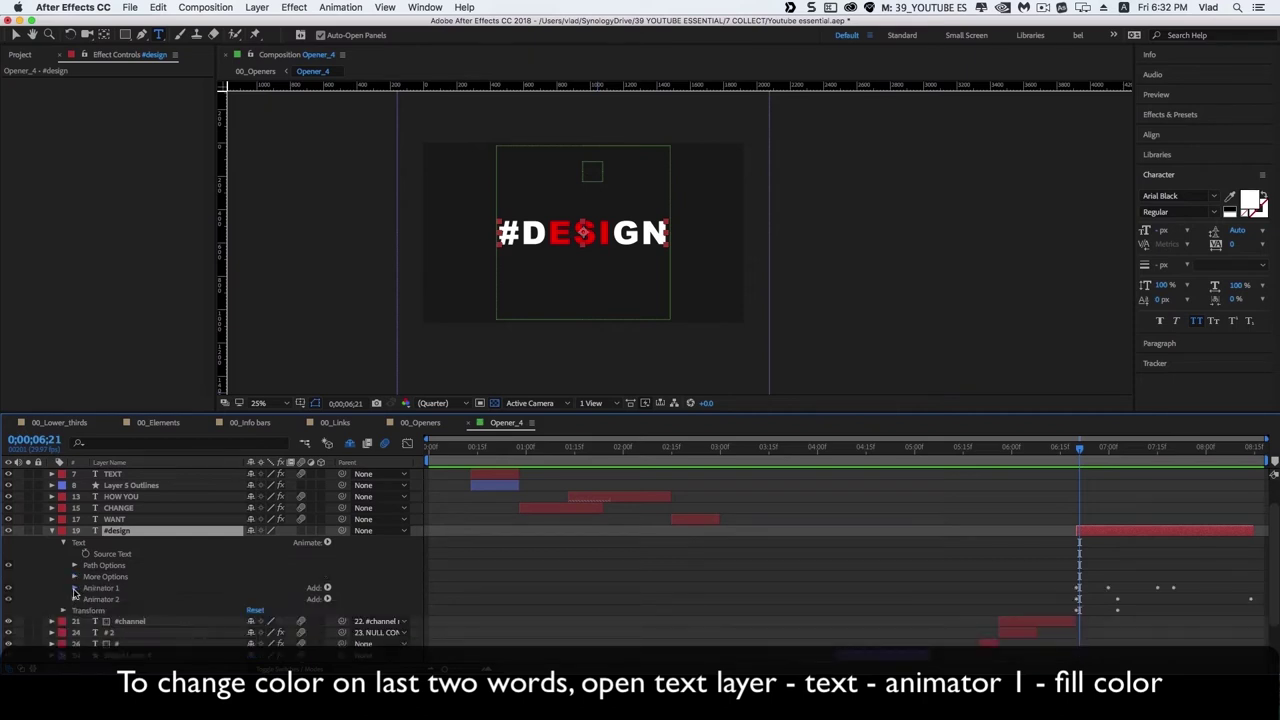
click(74, 588)
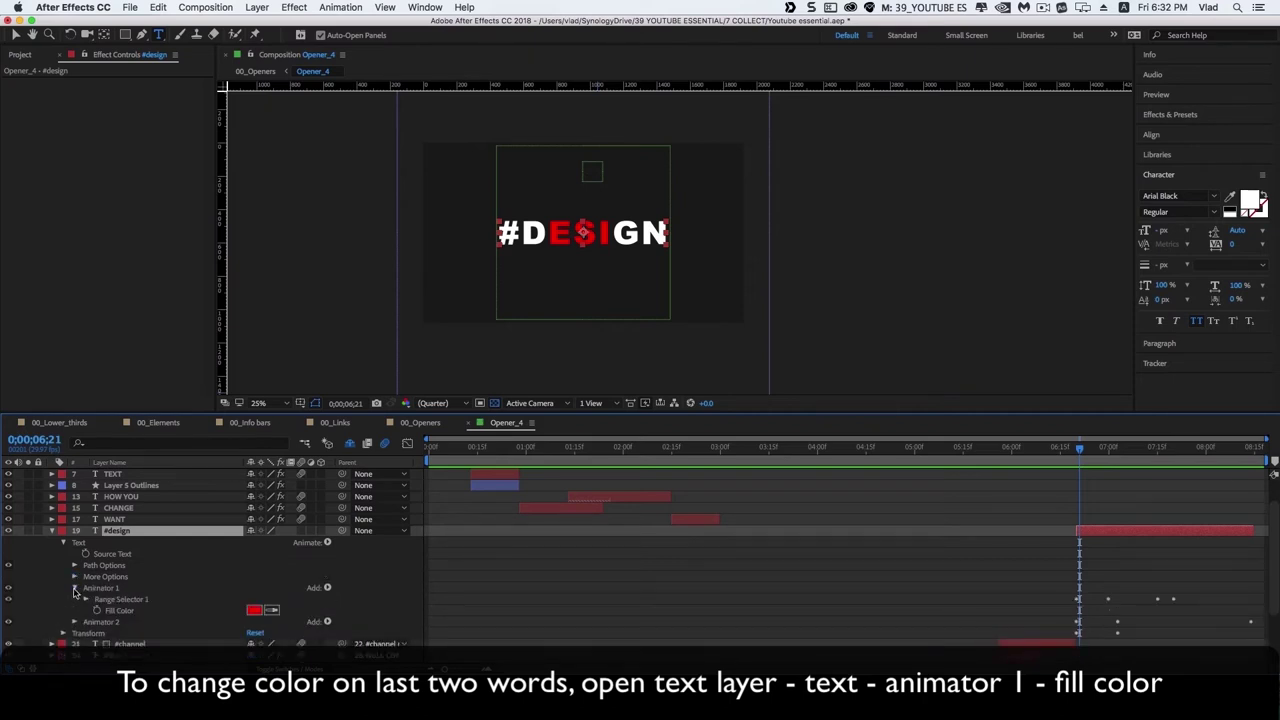
scroll(78, 625, down, 2)
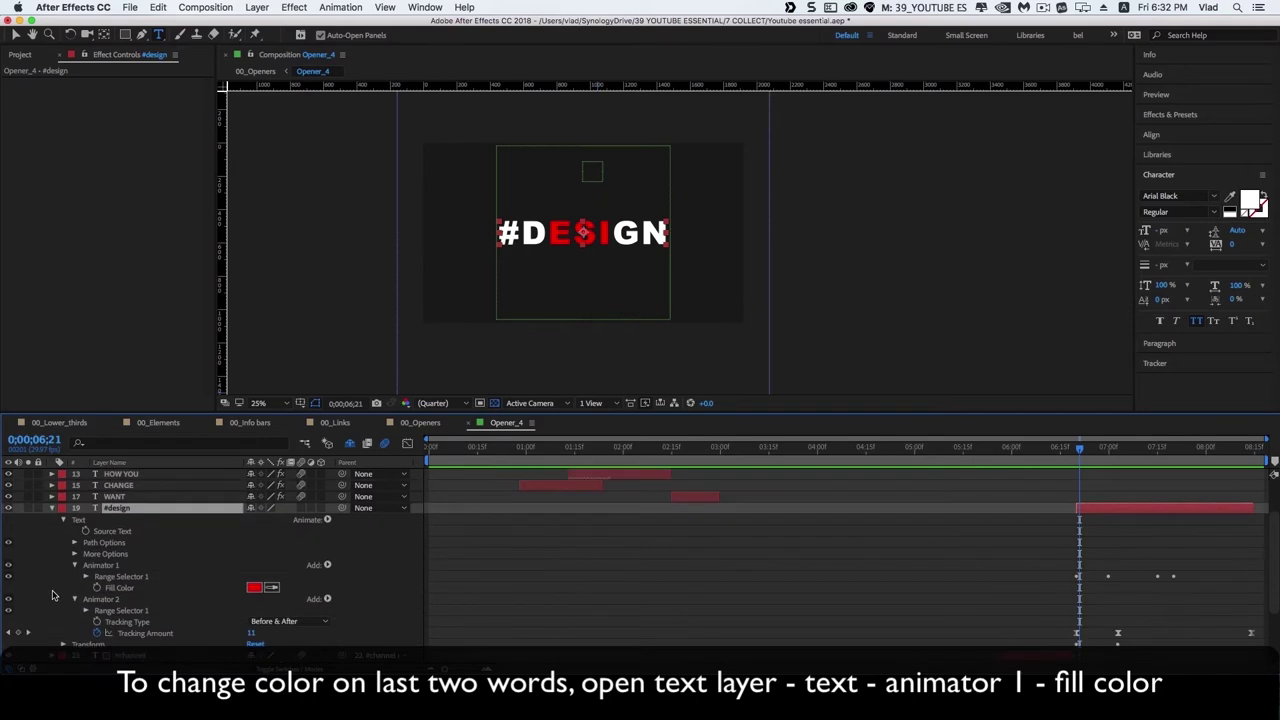
scroll(78, 610, down, 1)
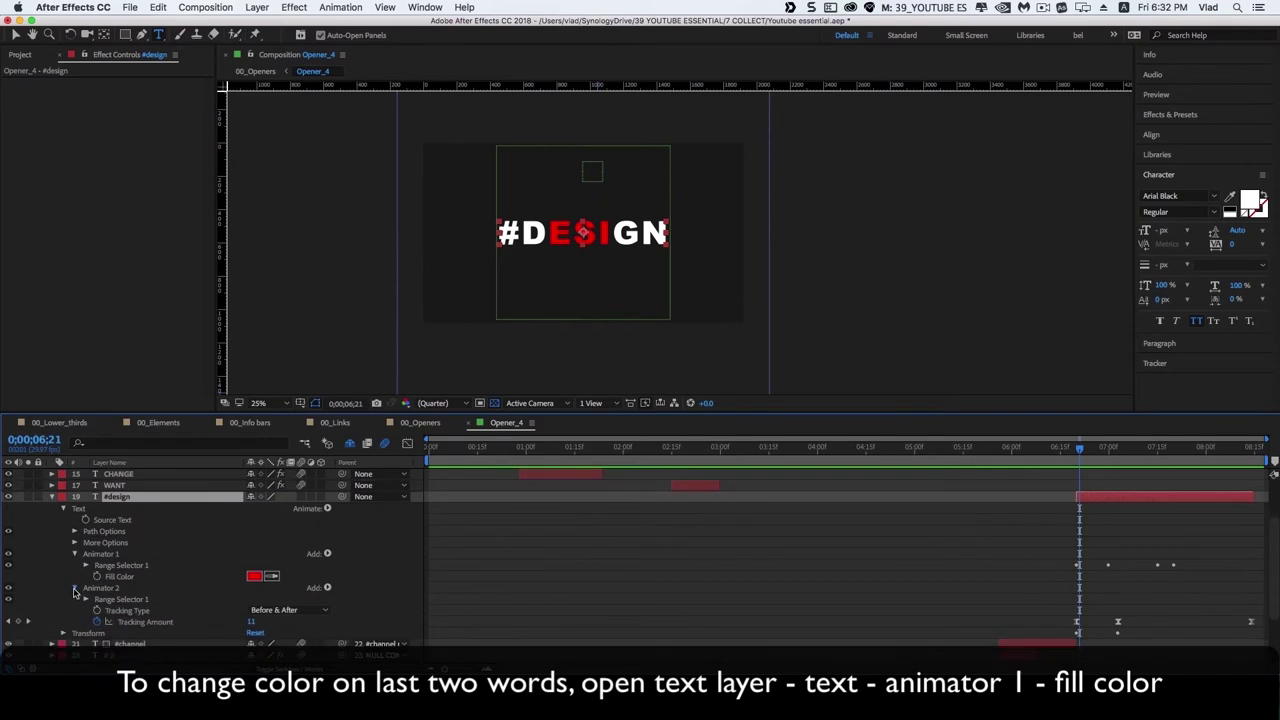
Try magenta for the accent Fill Color but keep it red FF0000
click(127, 578)
click(254, 576)
mouse_move(651, 472)
mouse_down()
mouse_move(657, 432)
mouse_move(662, 597)
mouse_up()
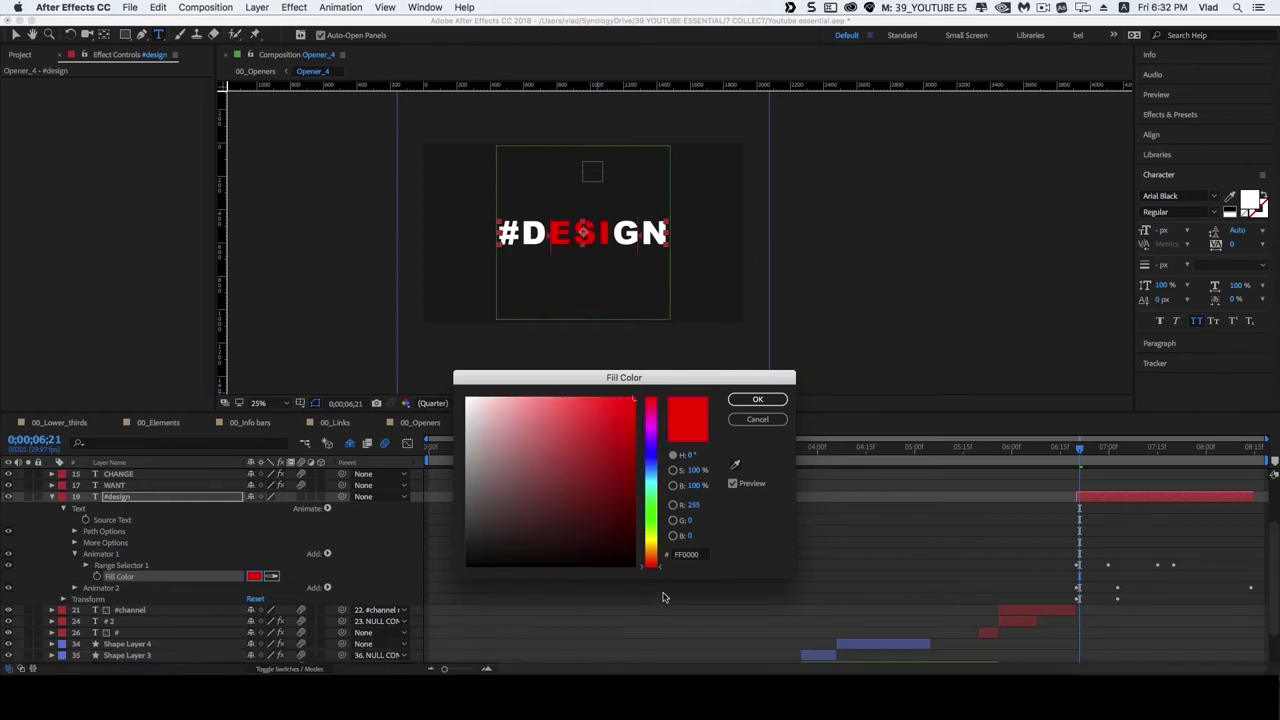
click(760, 399)
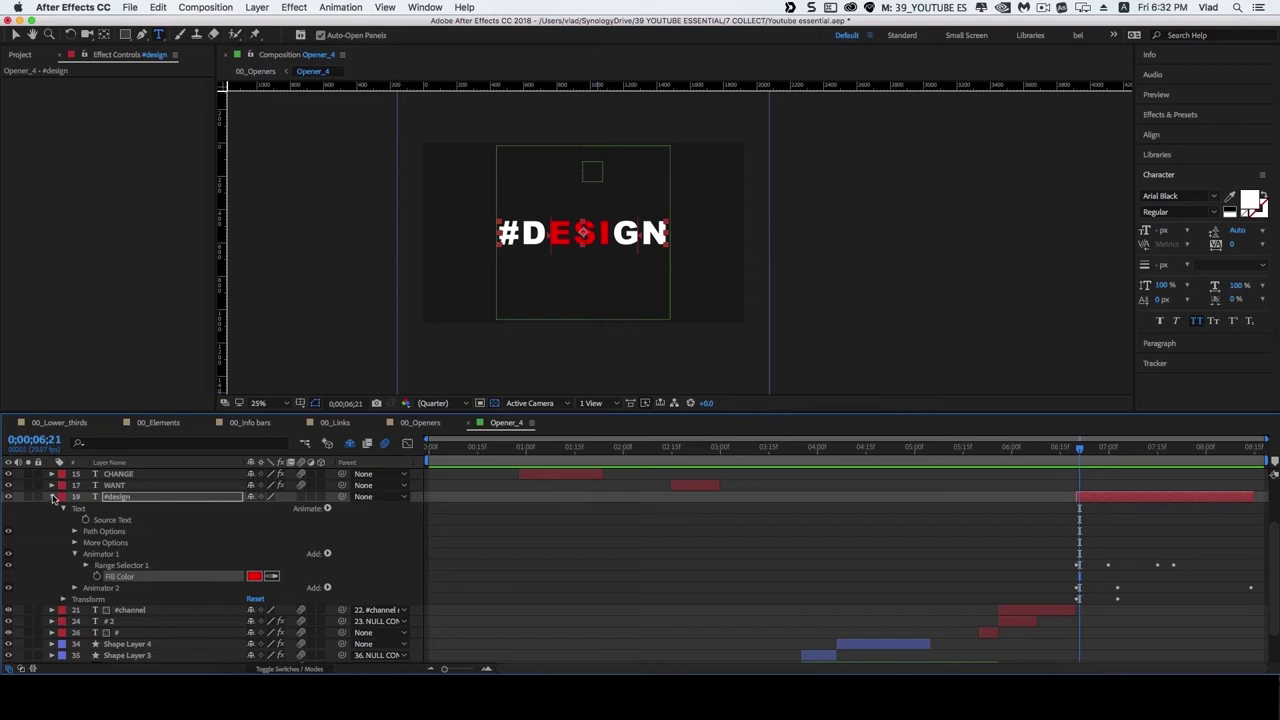
click(52, 497)
click(418, 423)
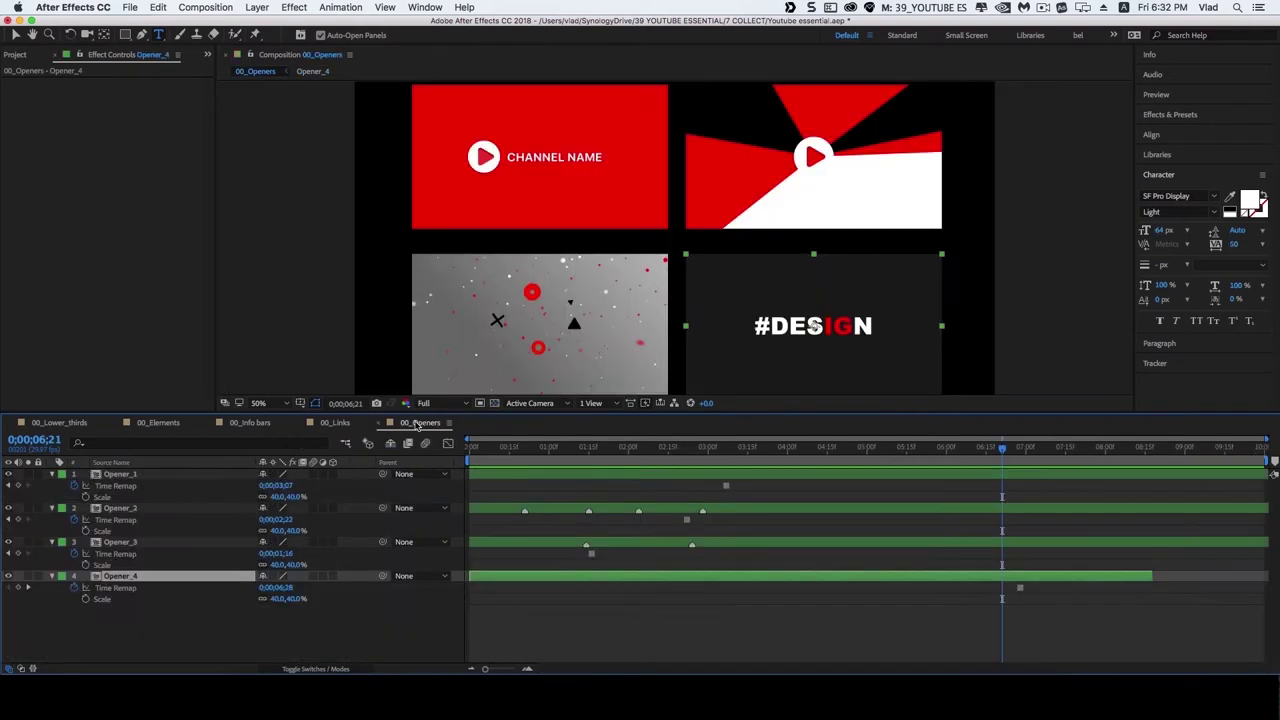
click(336, 423)
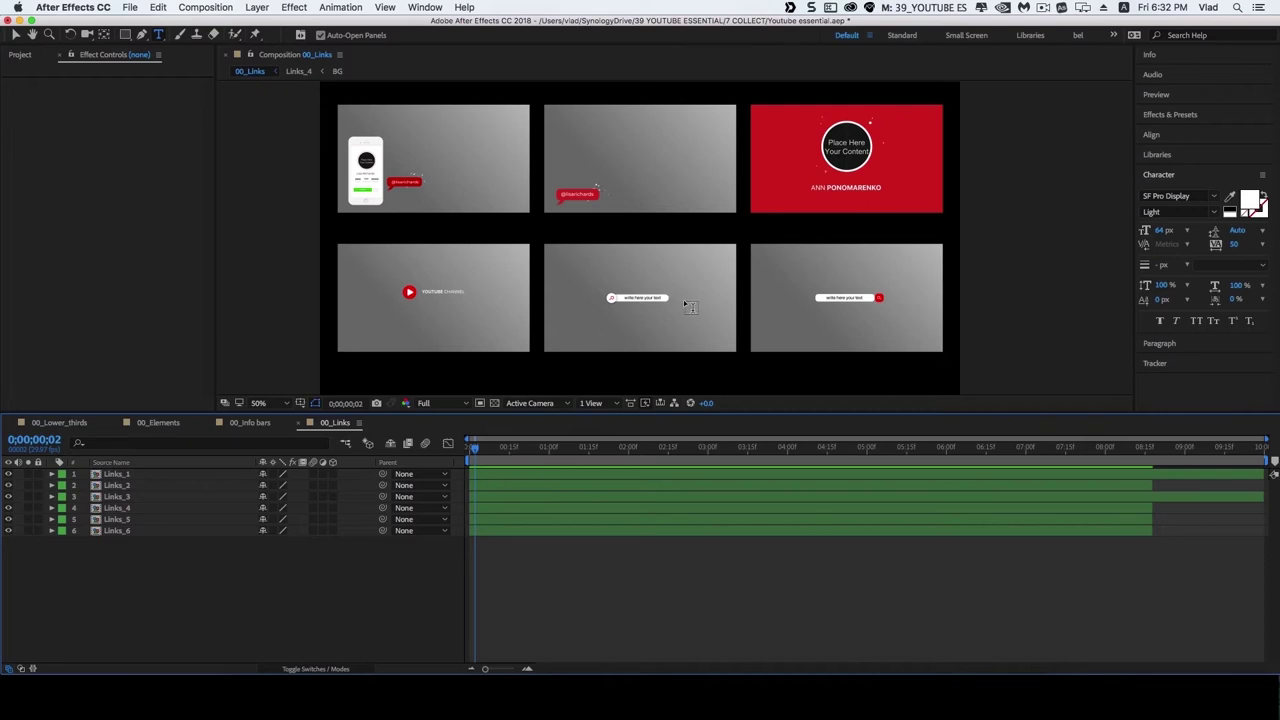
double_click(459, 177)
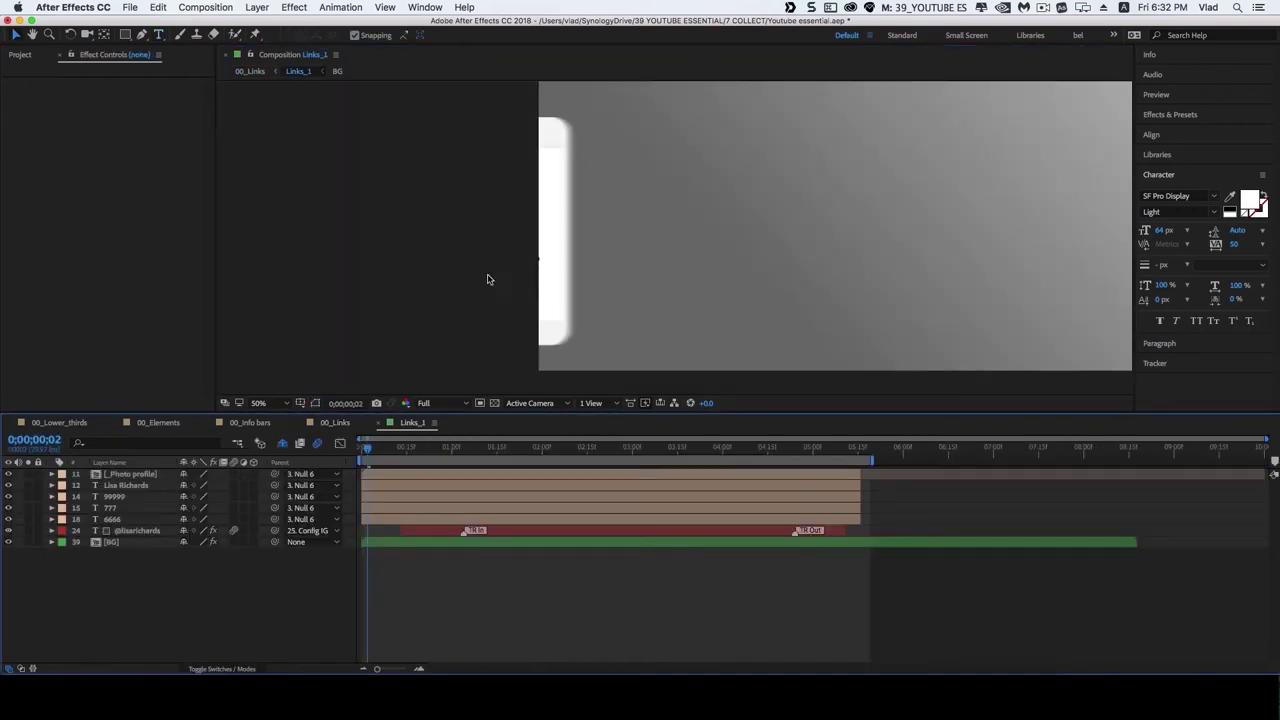
key(space)
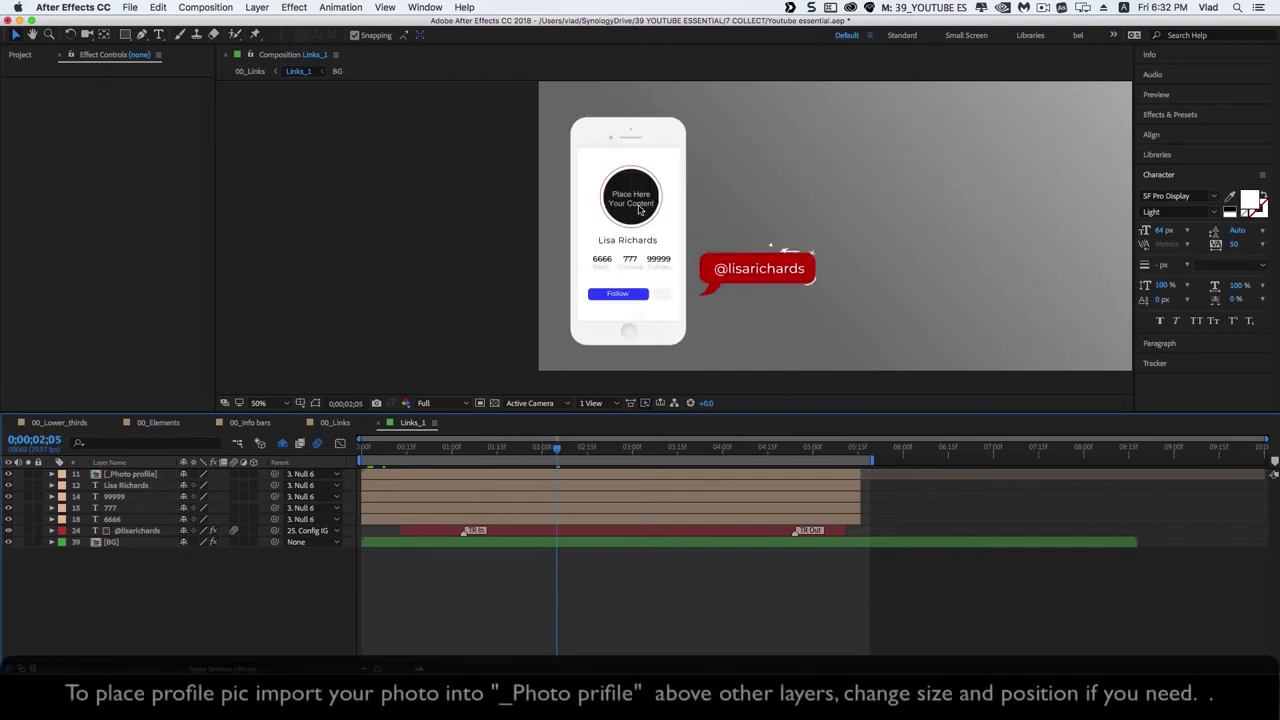
click(130, 474)
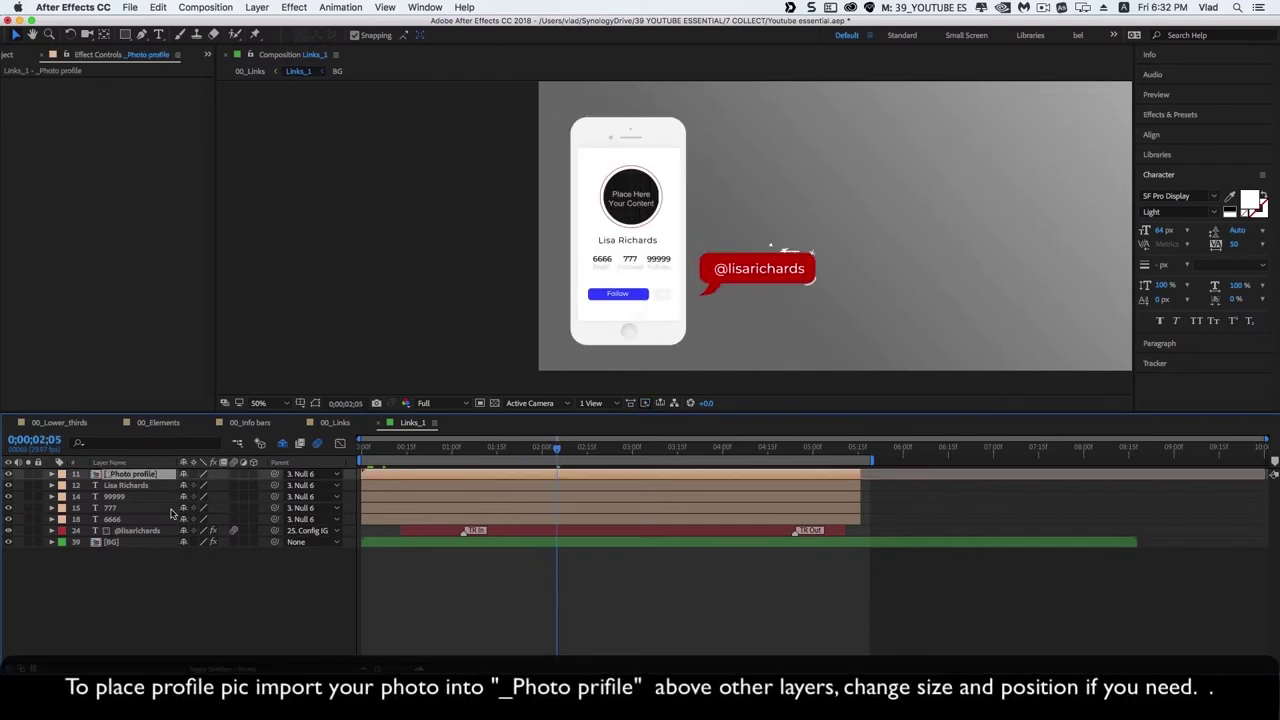
Open the _Photo profile precomp and collapse the 05_Openers folder
double_click(142, 476)
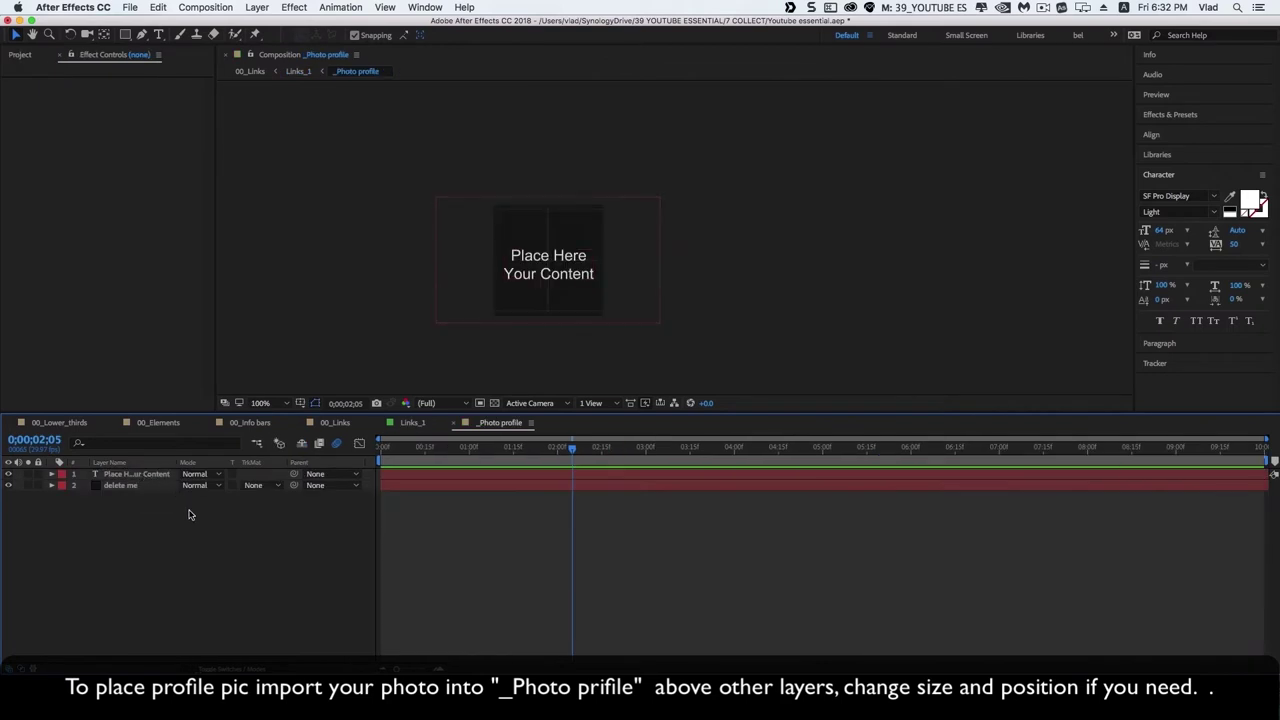
click(24, 60)
click(19, 239)
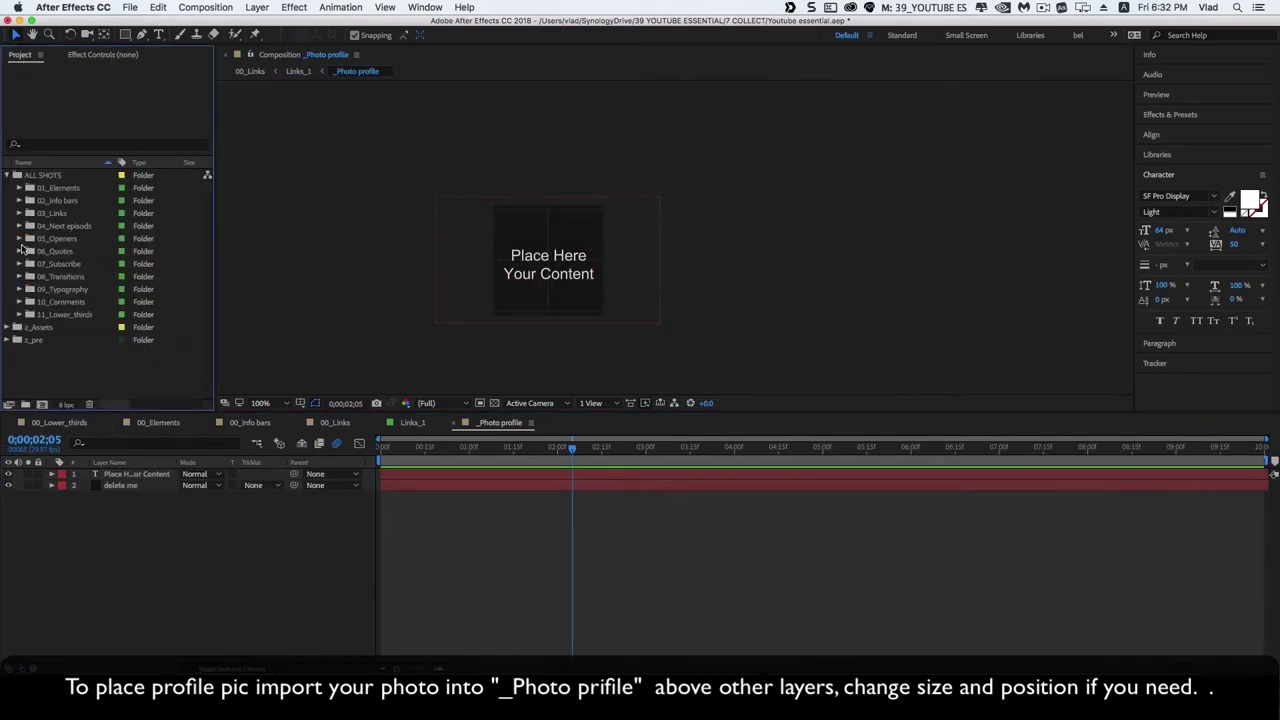
Import the group selfie JPG from 2 MATERIALS > 4 Photo
double_click(73, 371)
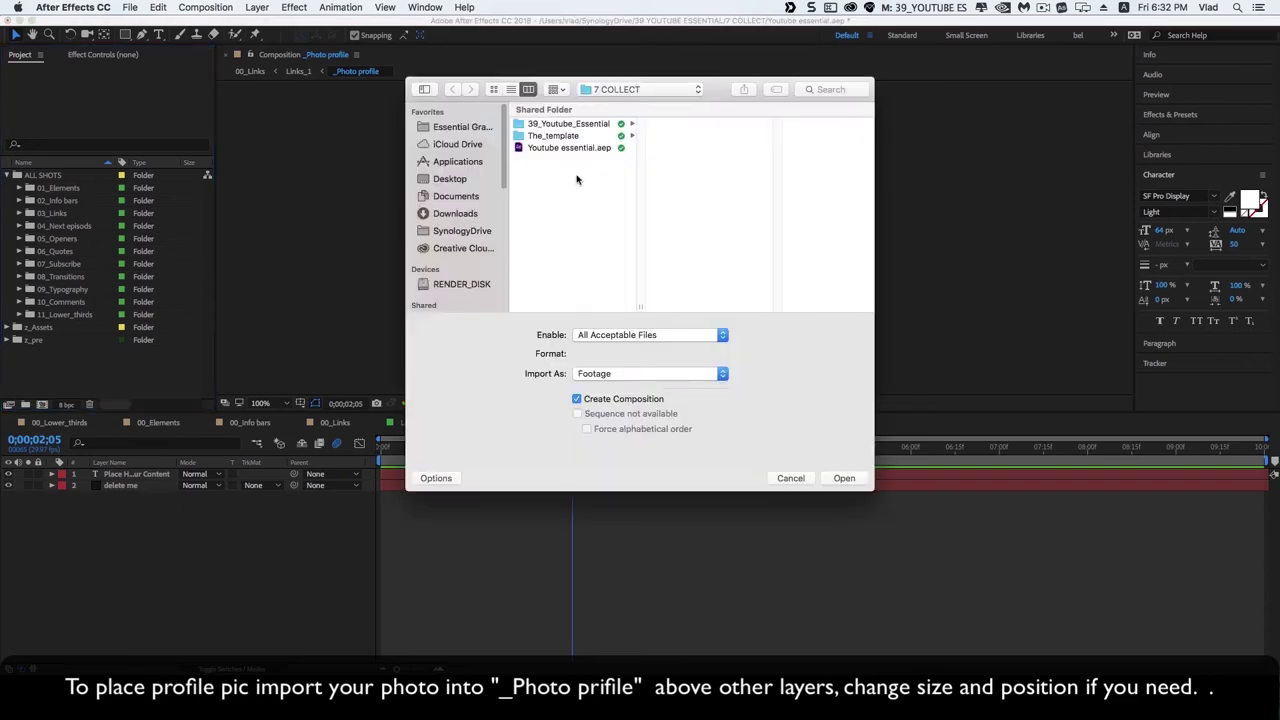
click(622, 90)
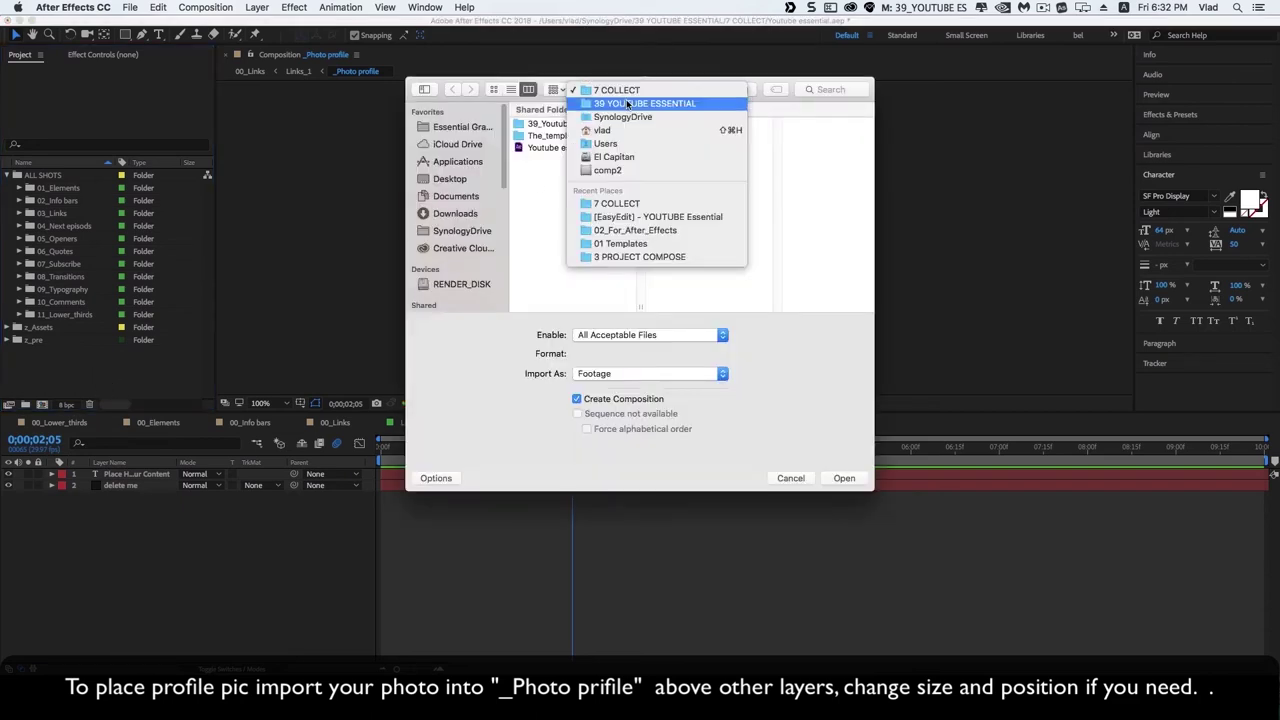
click(622, 104)
click(716, 149)
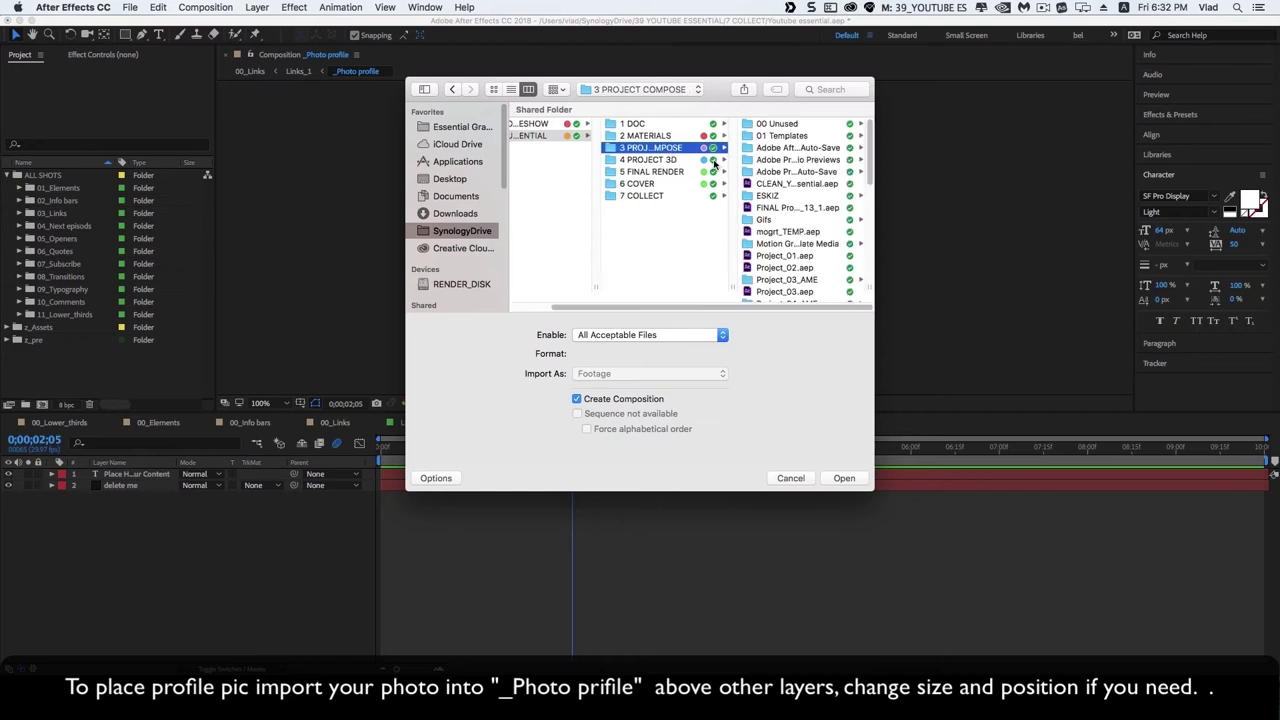
click(664, 136)
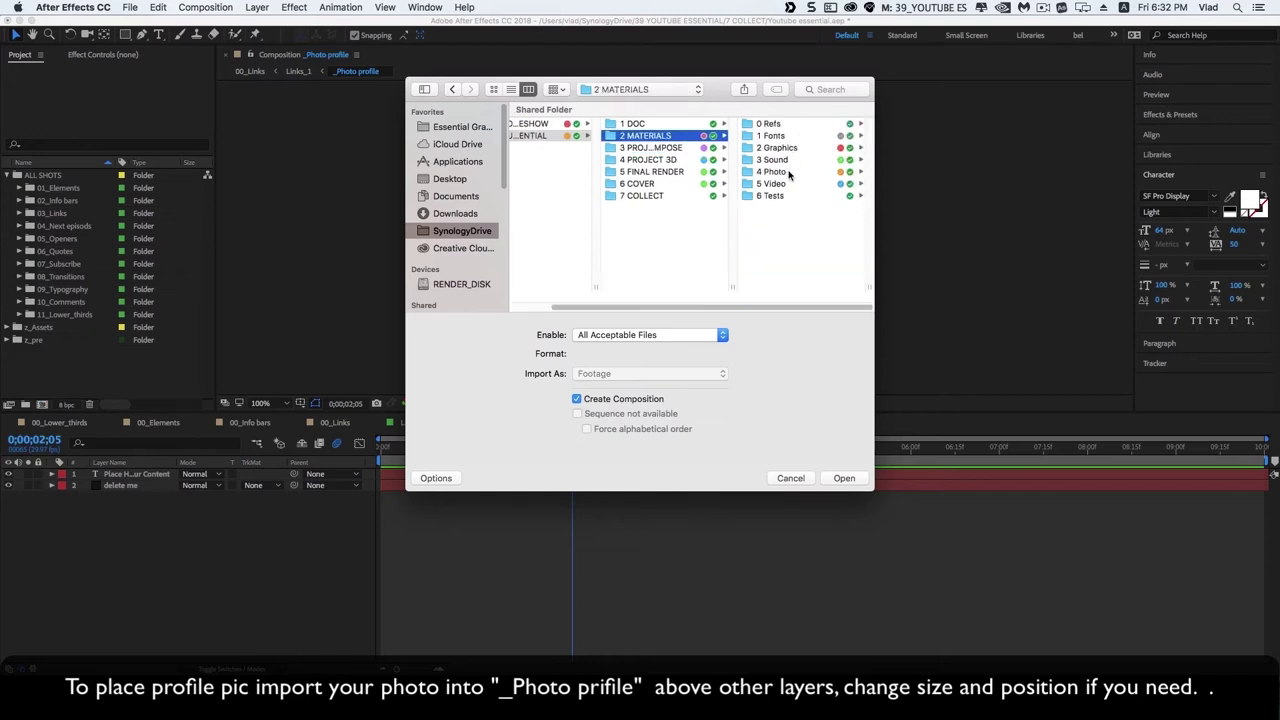
click(790, 183)
click(679, 175)
click(566, 175)
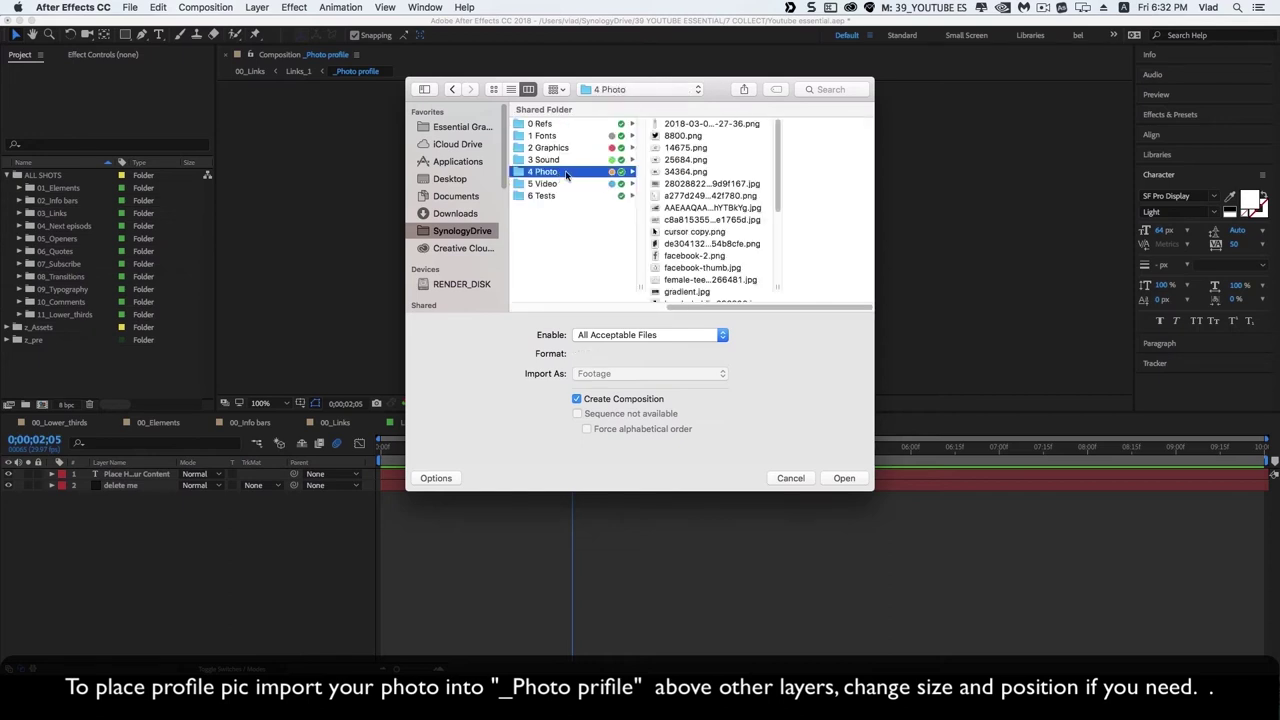
click(711, 150)
click(655, 171)
click(660, 219)
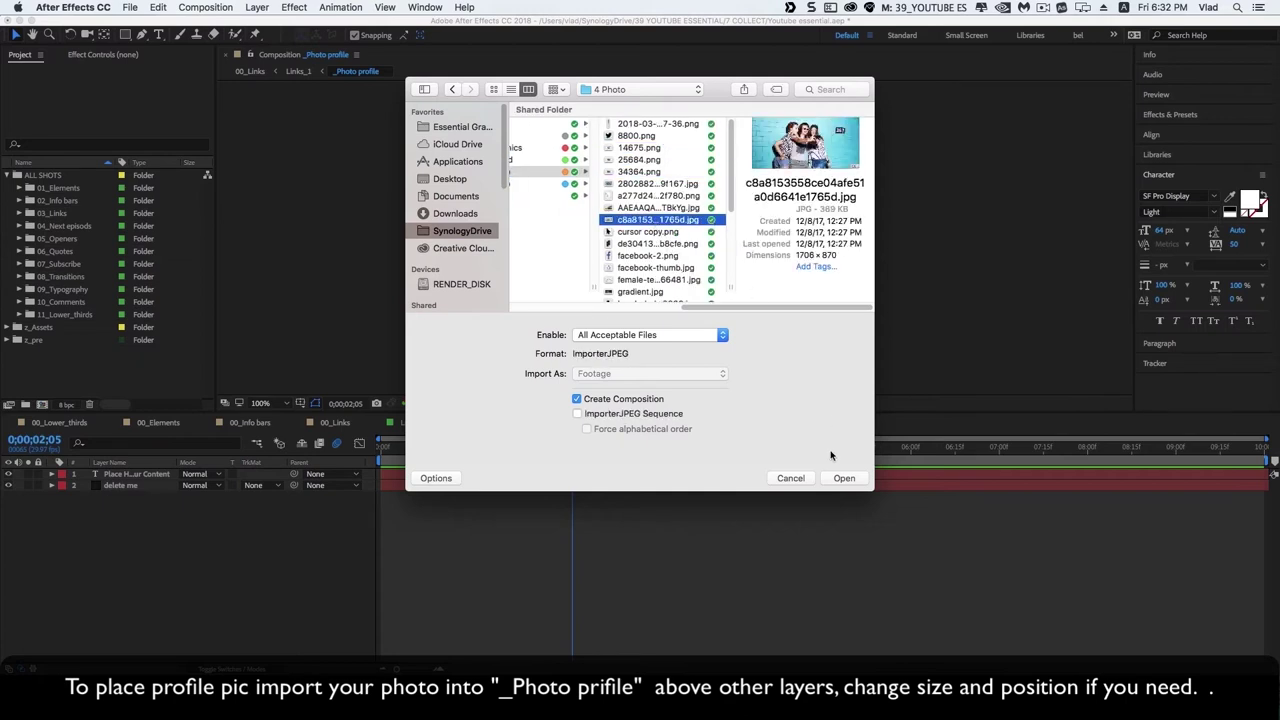
click(841, 479)
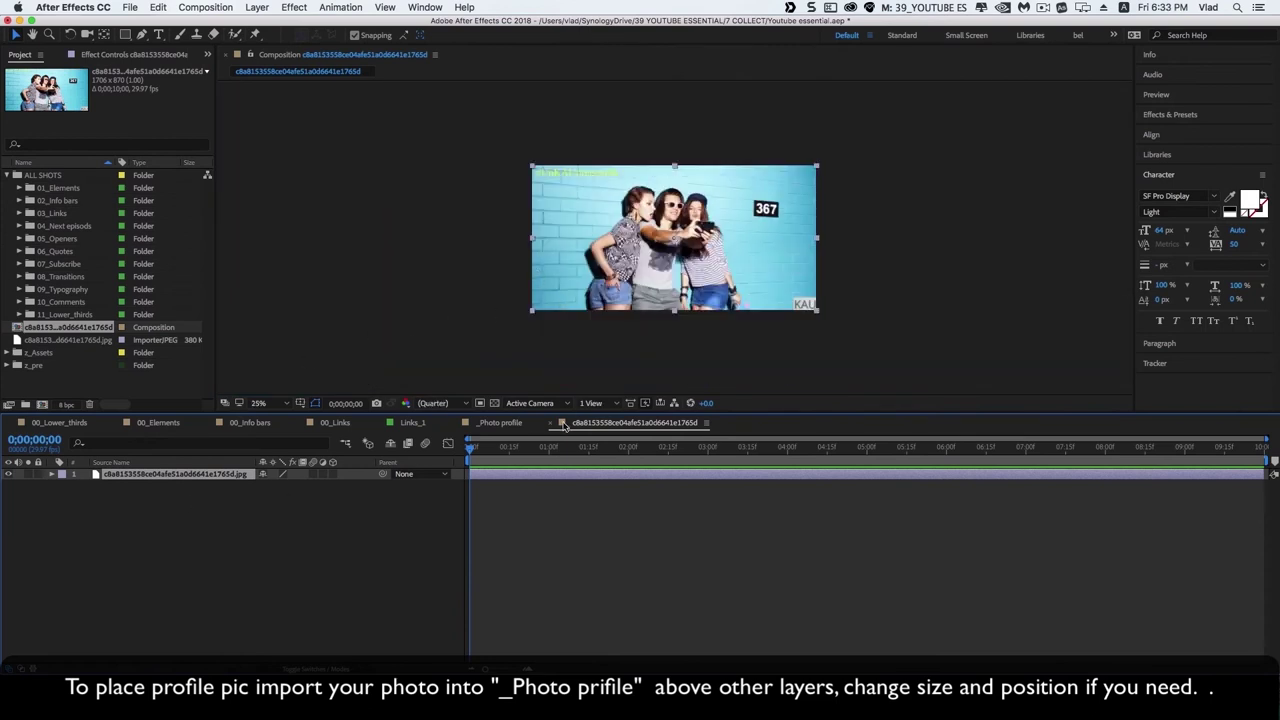
Place the selfie photo into the _Photo profile comp and zoom out to see it
click(552, 423)
drag(65, 328, 127, 393)
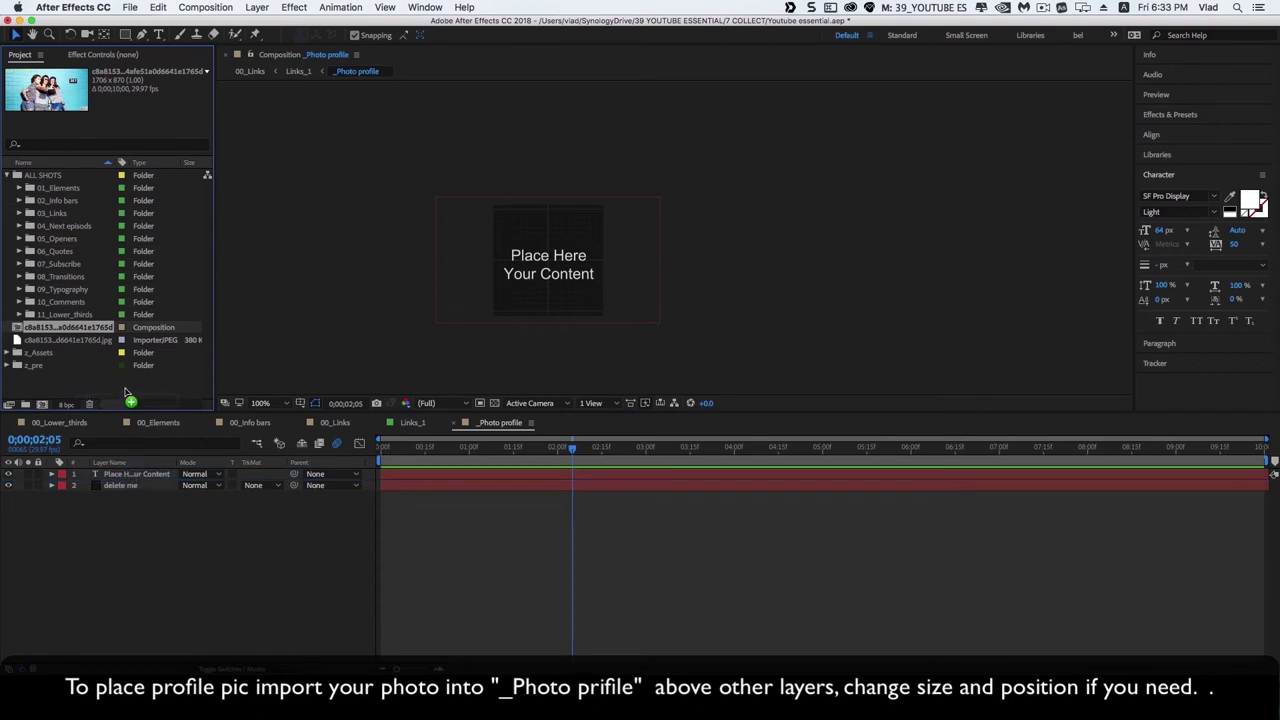
mouse_move(68, 340)
mouse_down()
mouse_move(140, 485)
mouse_move(185, 480)
mouse_up()
key(comma)
Scale the photo to 21% and hide the placeholder layer beneath it
key(s)
mouse_move(203, 488)
mouse_down()
mouse_move(150, 492)
mouse_move(162, 494)
mouse_up()
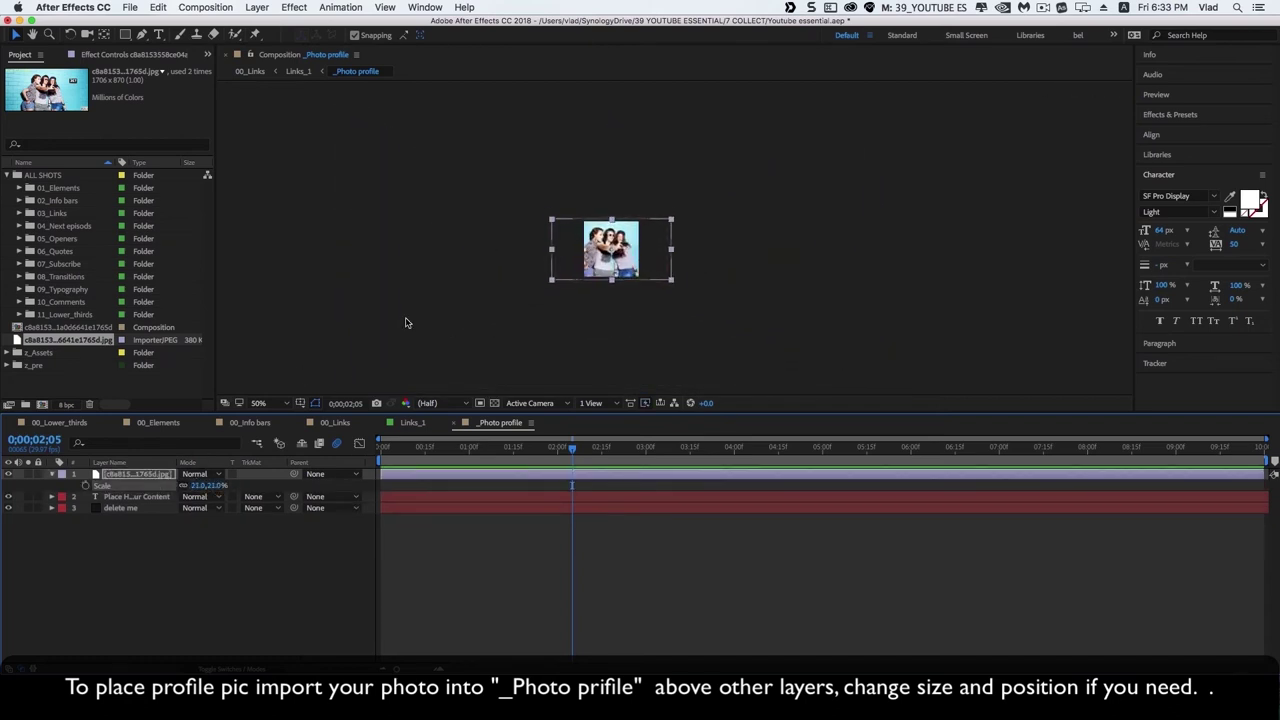
key(period)
click(160, 580)
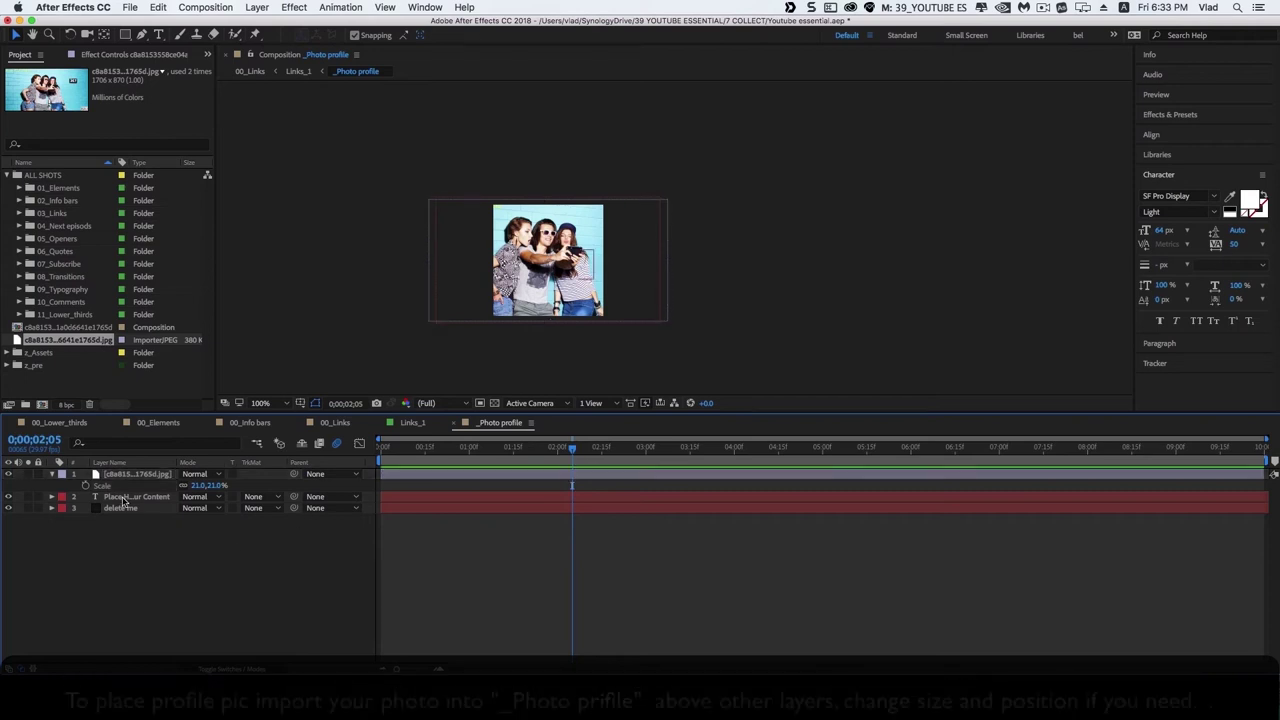
click(10, 497)
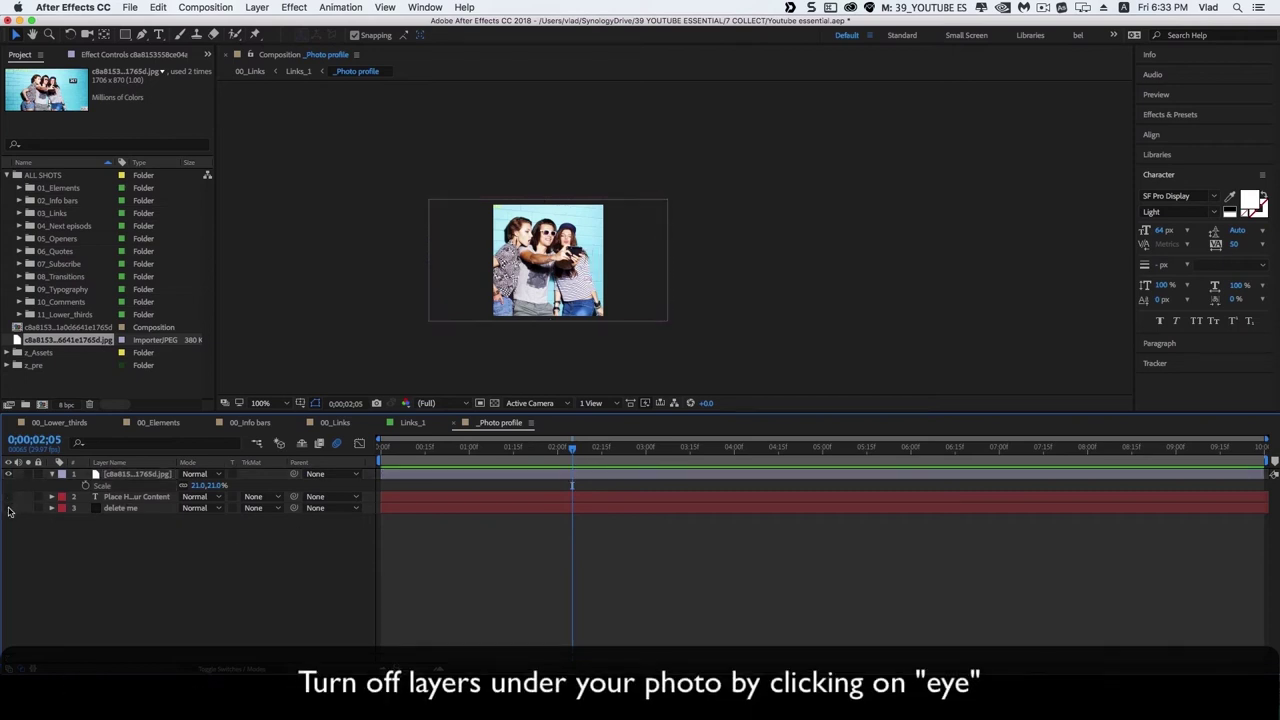
click(413, 423)
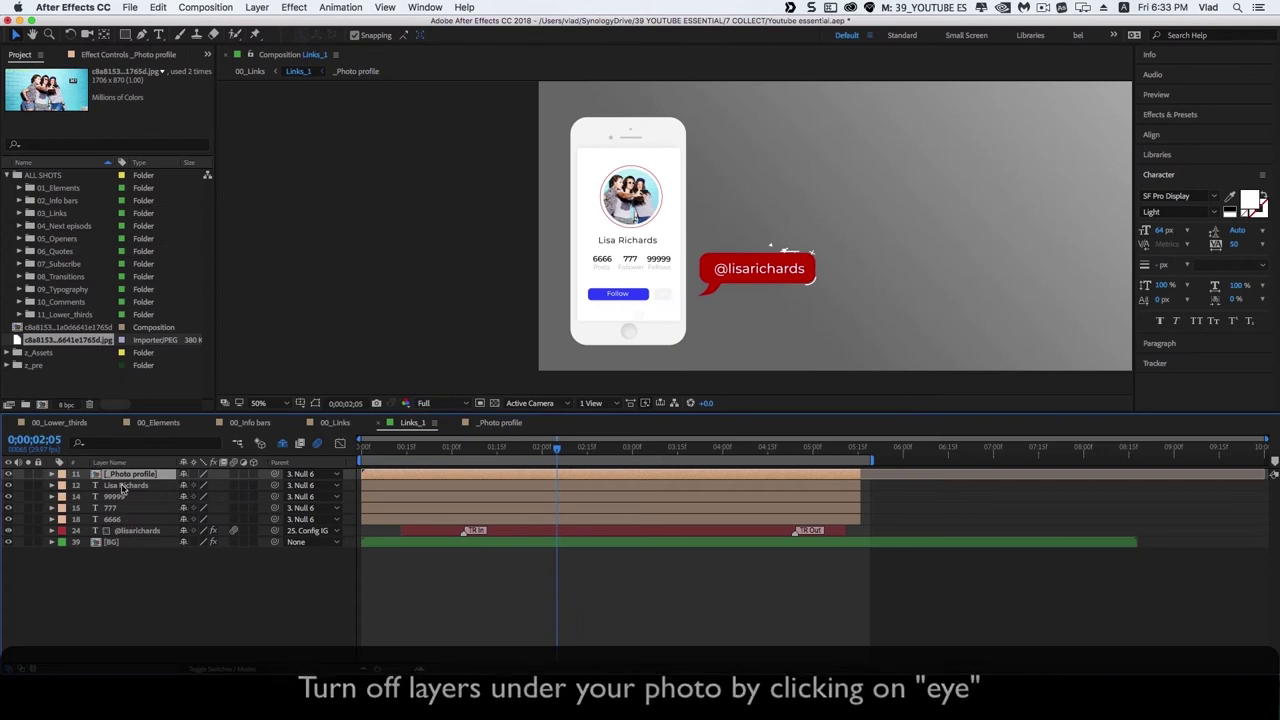
double_click(122, 486)
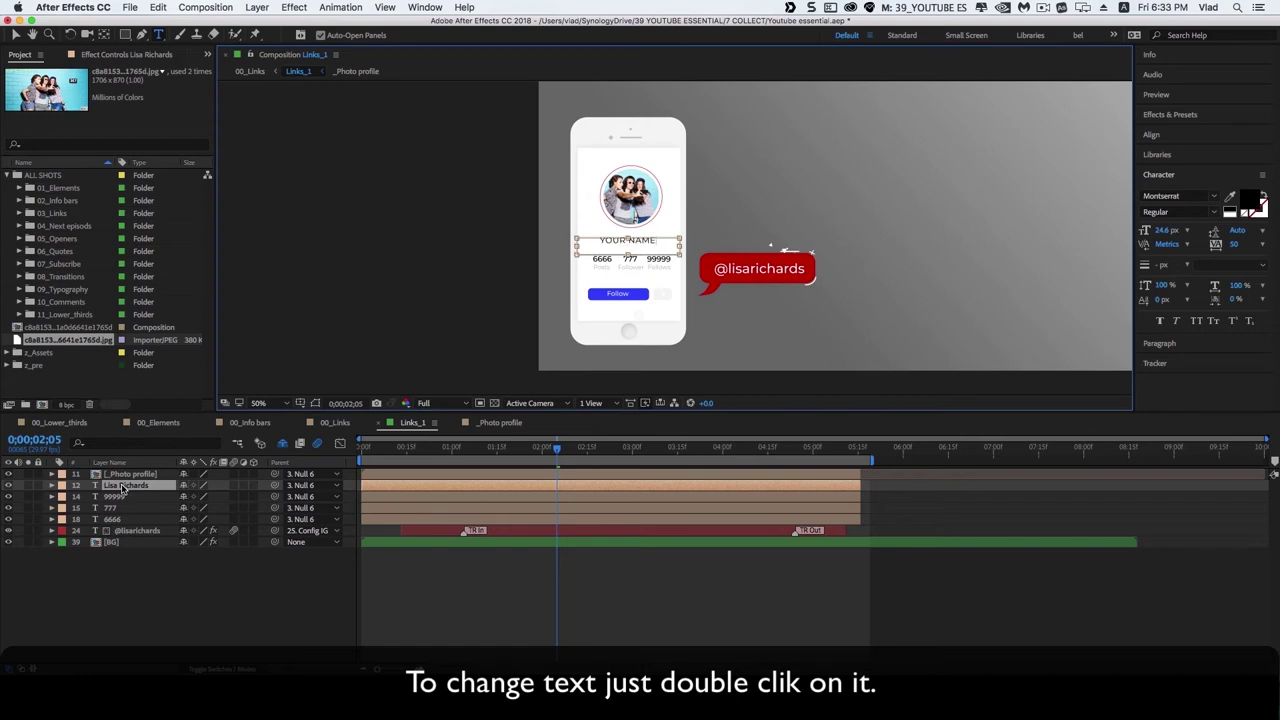
click(136, 572)
click(140, 530)
double_click(140, 532)
text(YOUR URL)
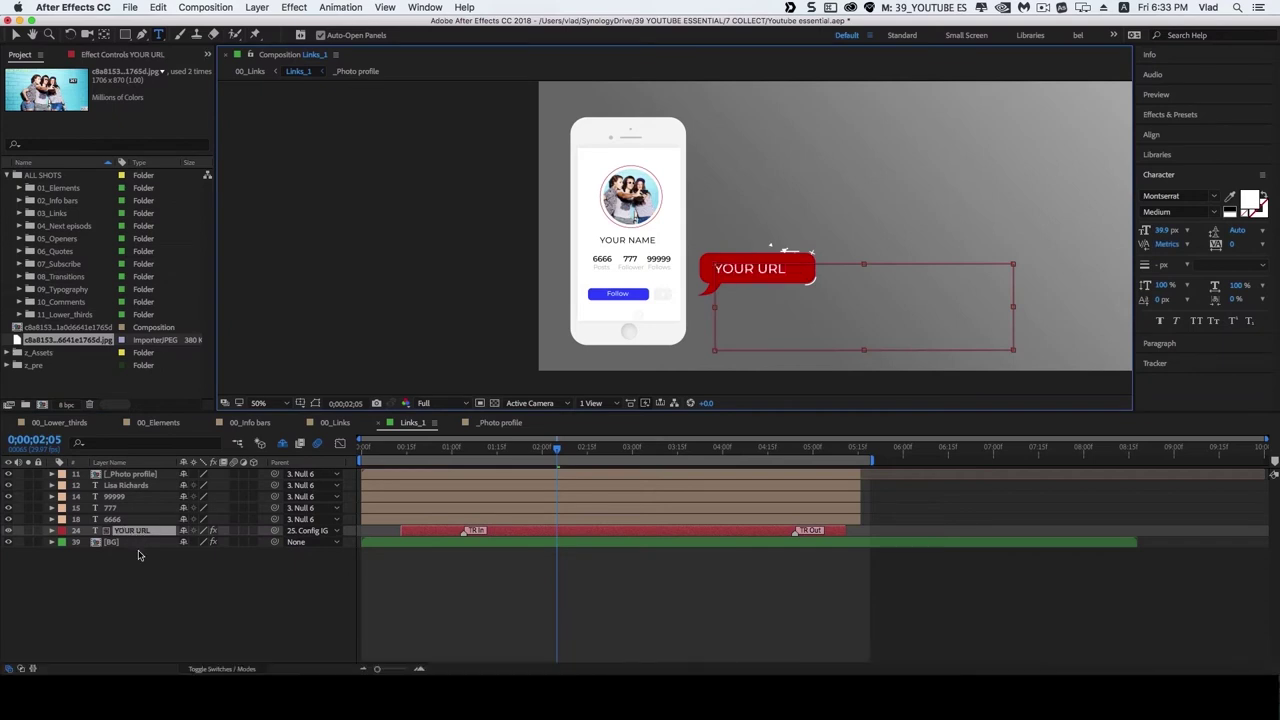
click(138, 624)
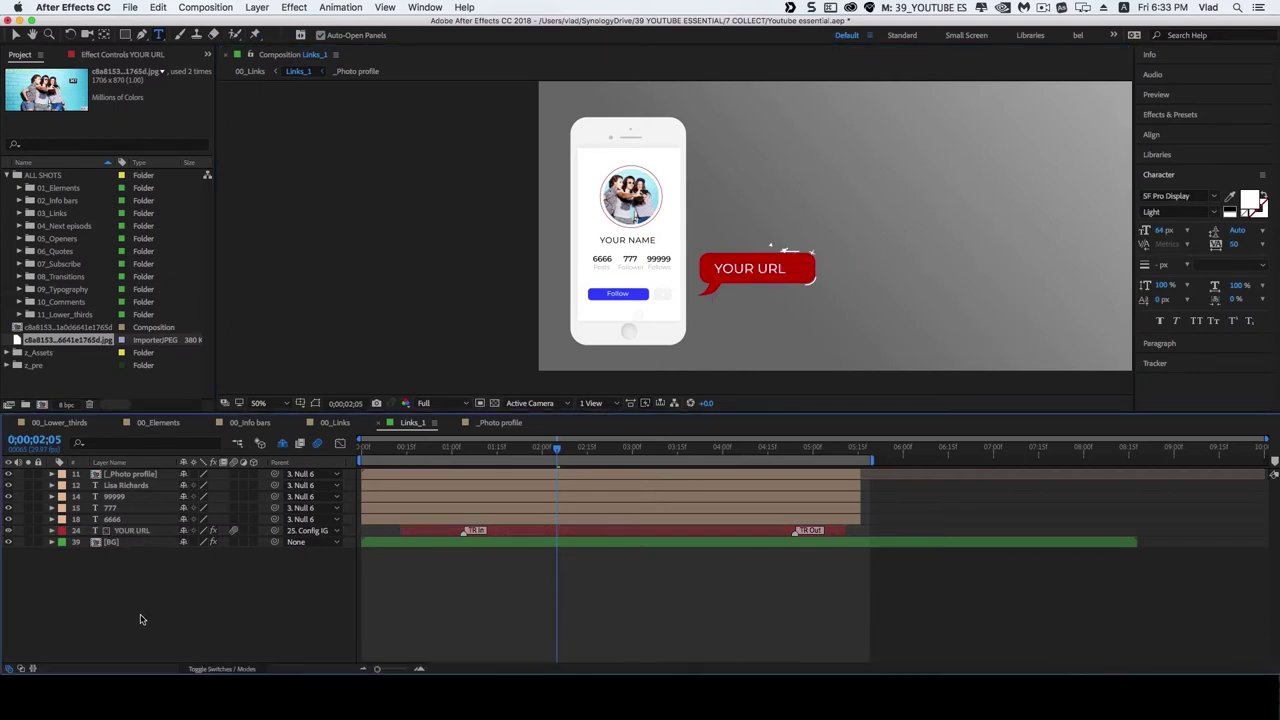
Scrub back to about one second and preview the Links_1 animation
click(117, 531)
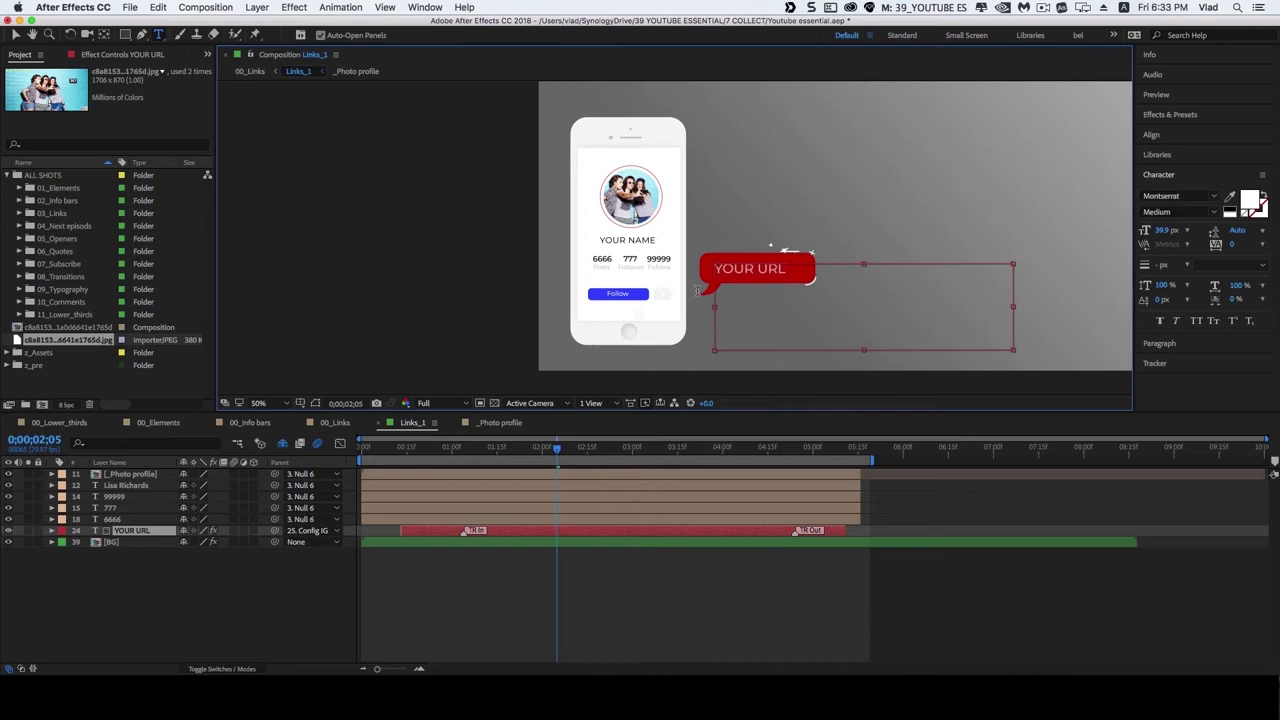
click(271, 595)
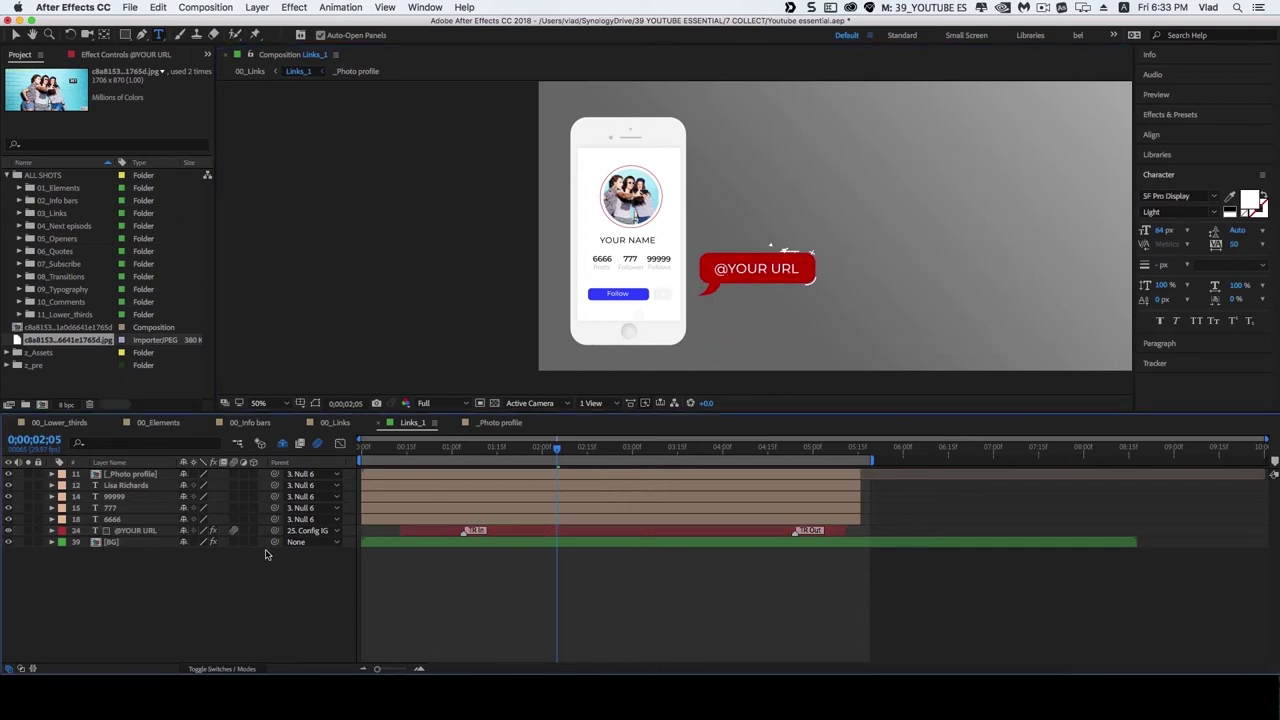
drag(567, 447, 455, 447)
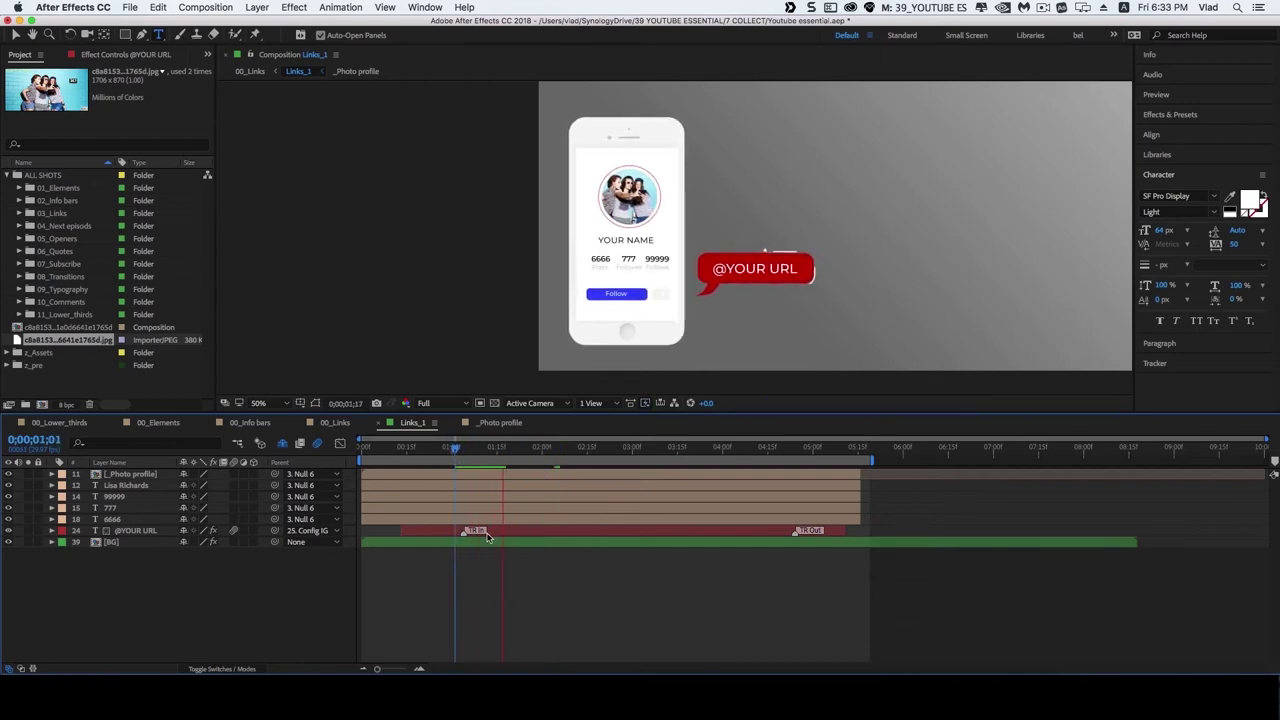
key(space)
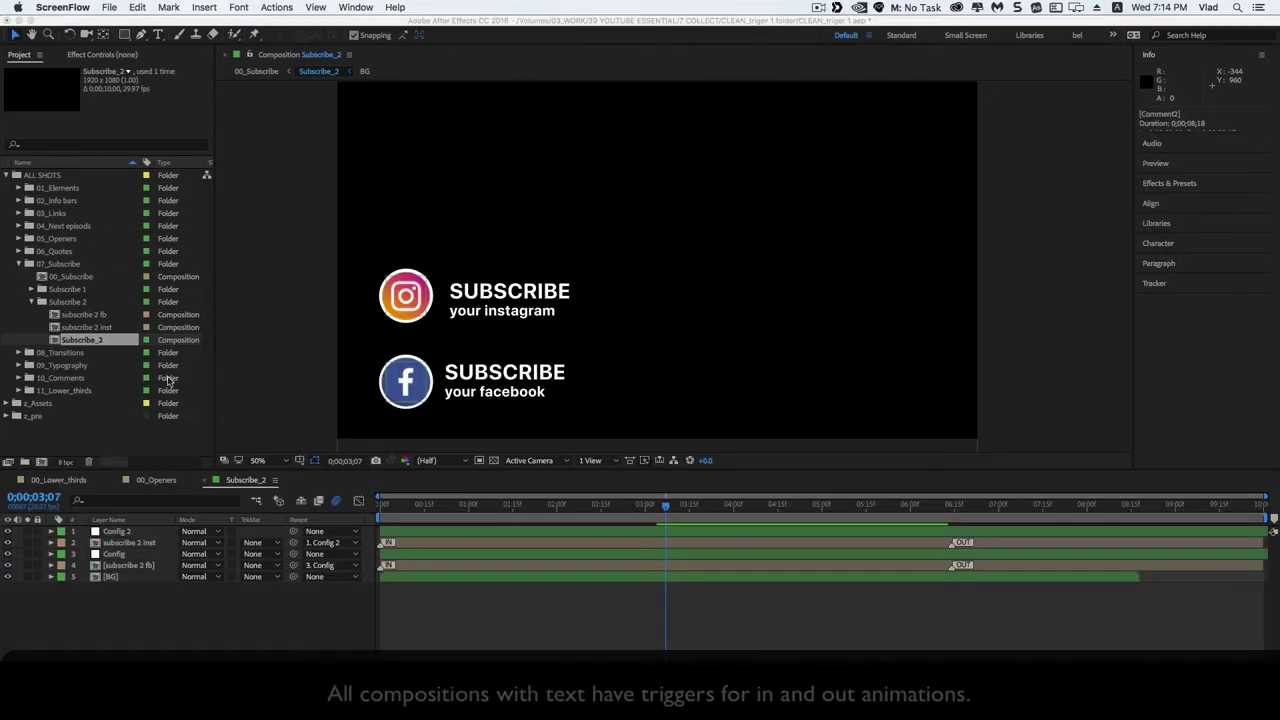
click(170, 381)
click(210, 603)
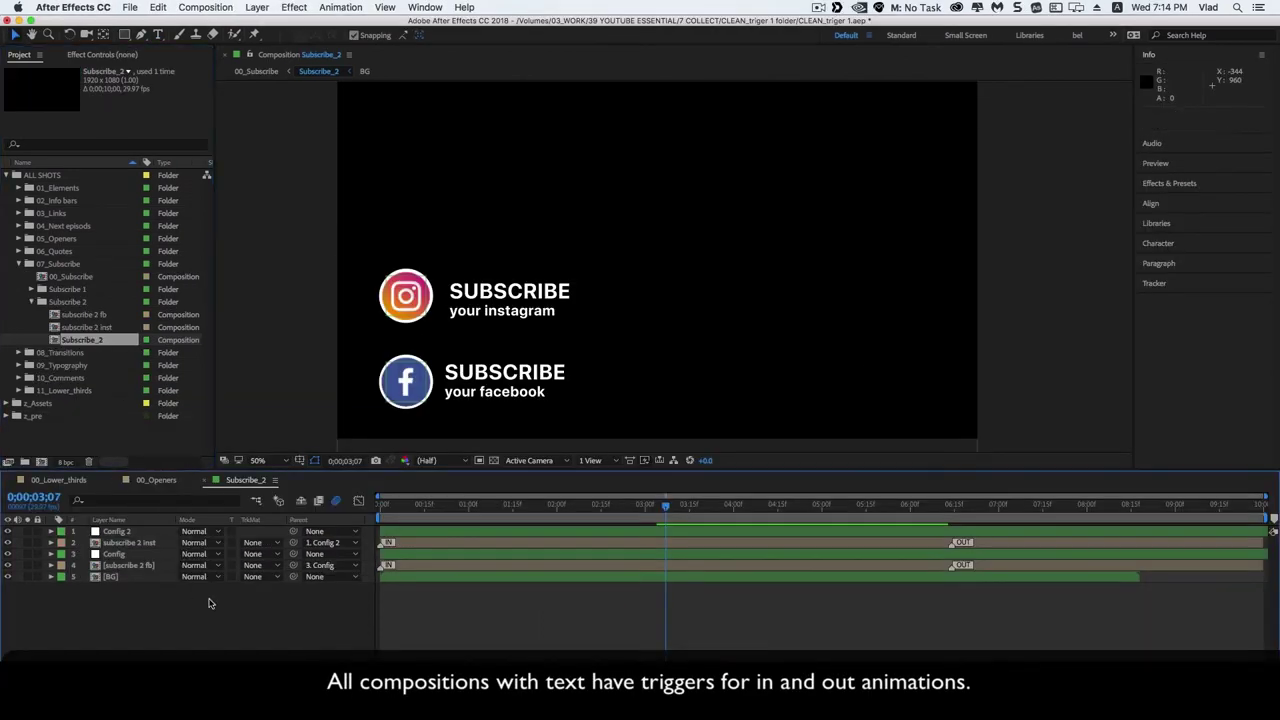
drag(481, 510, 352, 516)
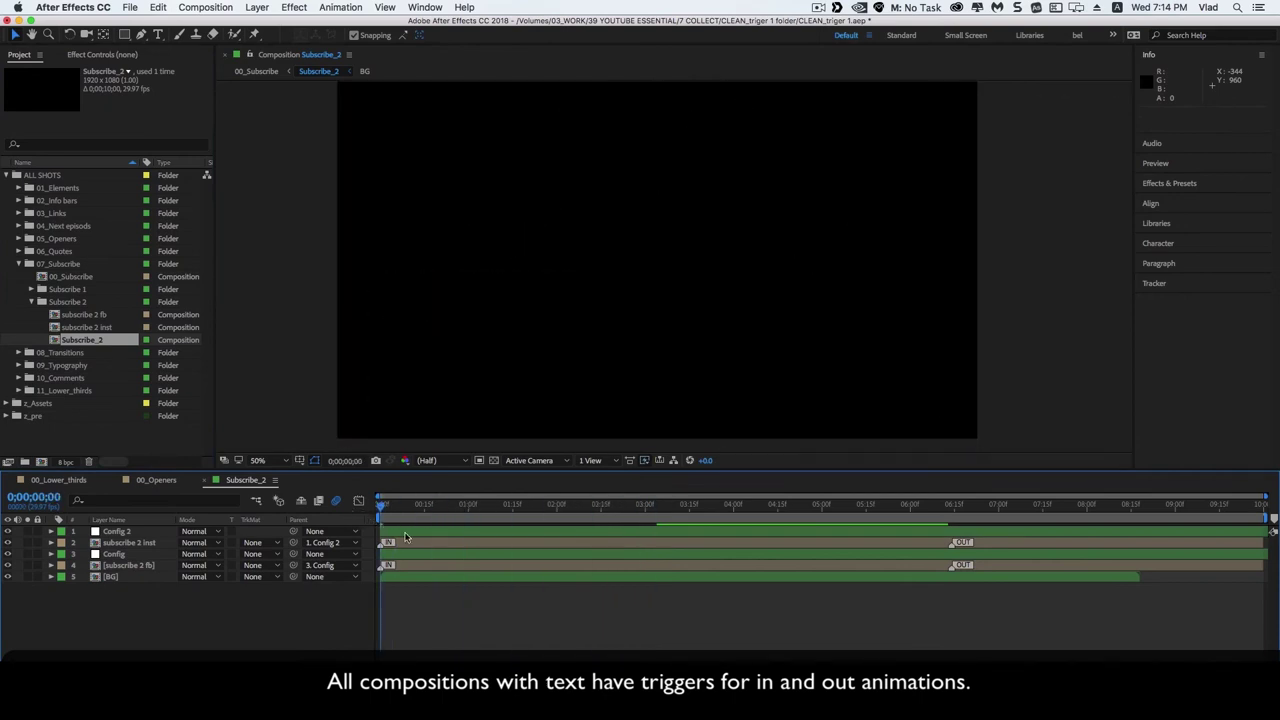
drag(392, 508, 459, 516)
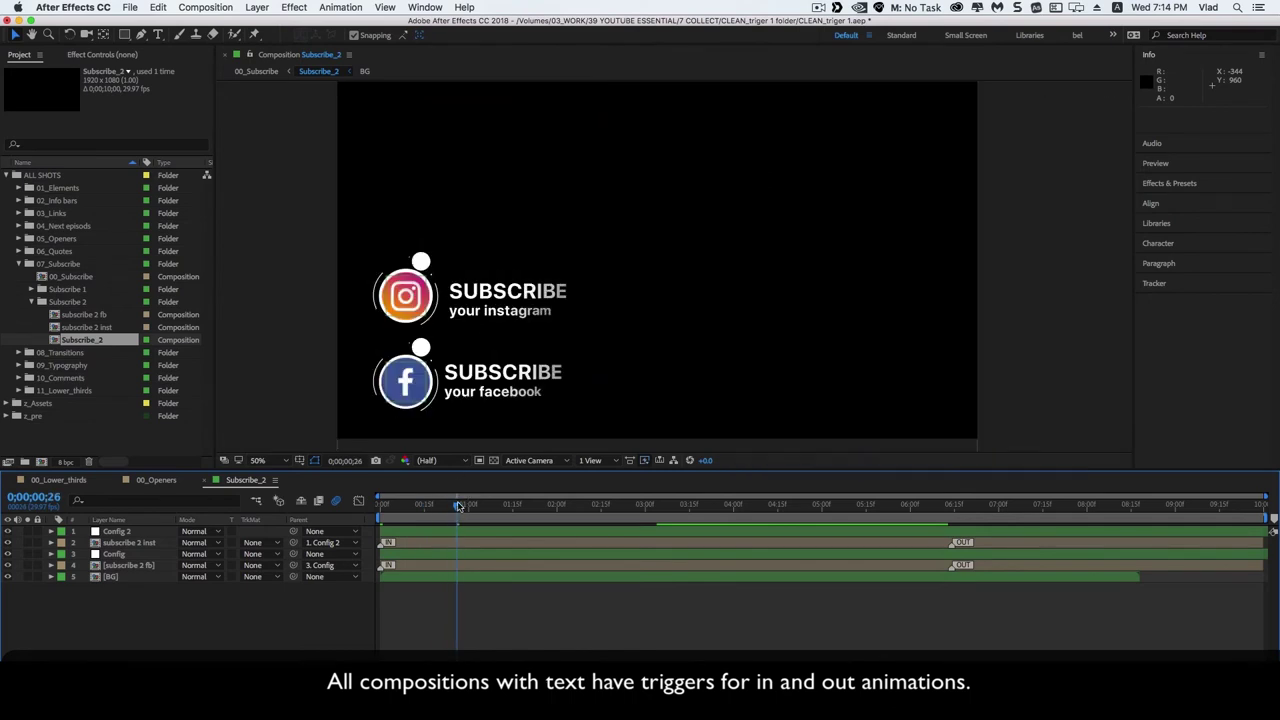
drag(479, 511, 824, 507)
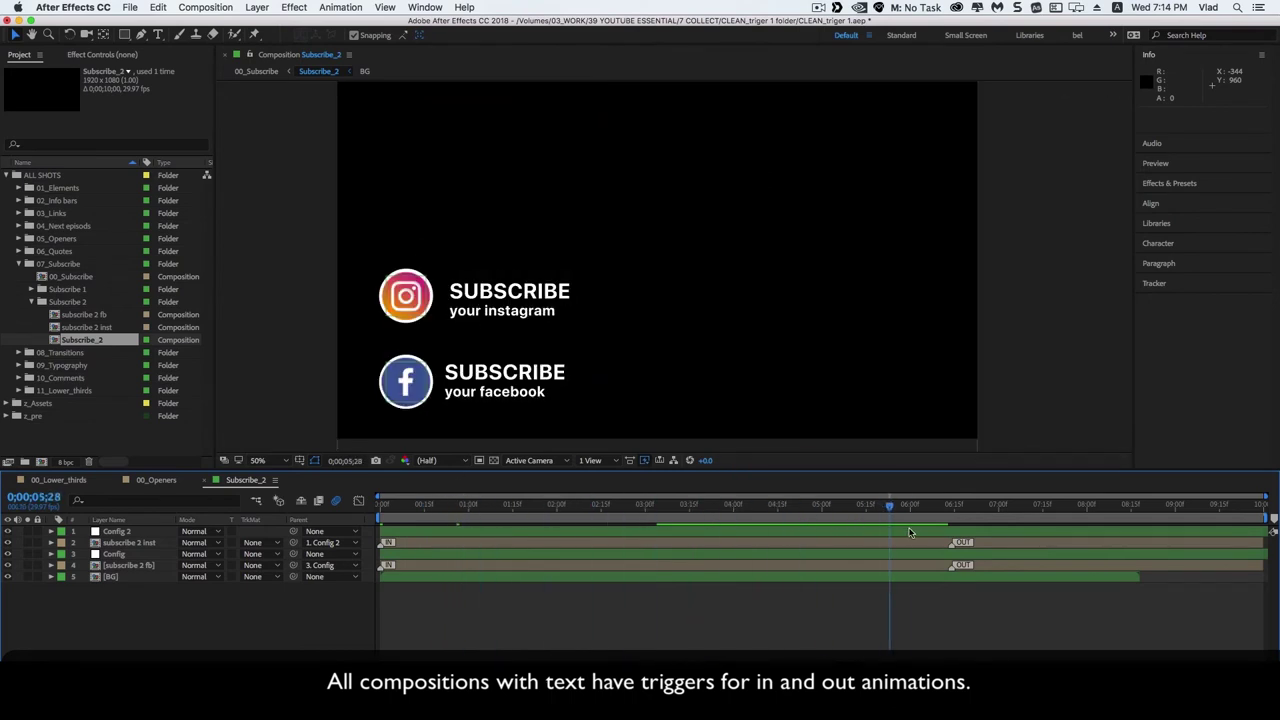
drag(953, 531, 1036, 529)
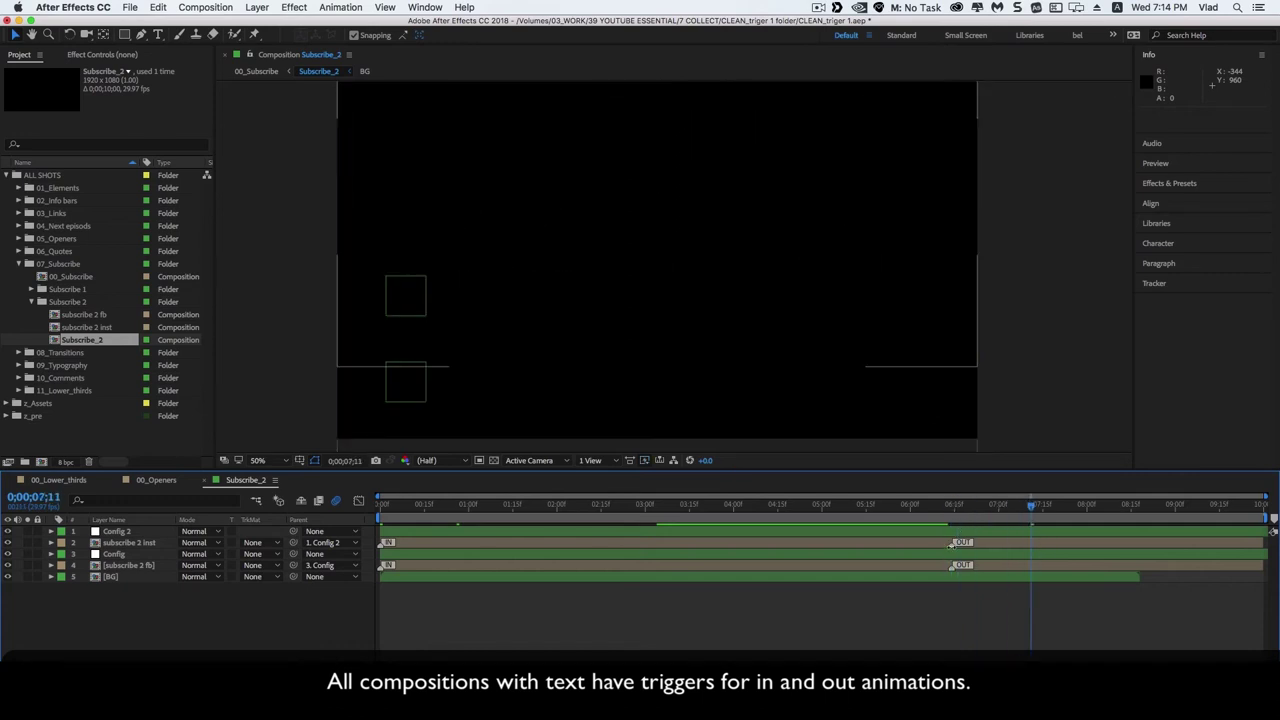
Shift the Instagram and Facebook out triggers and preview the exits around 5:17
drag(1008, 543, 1033, 543)
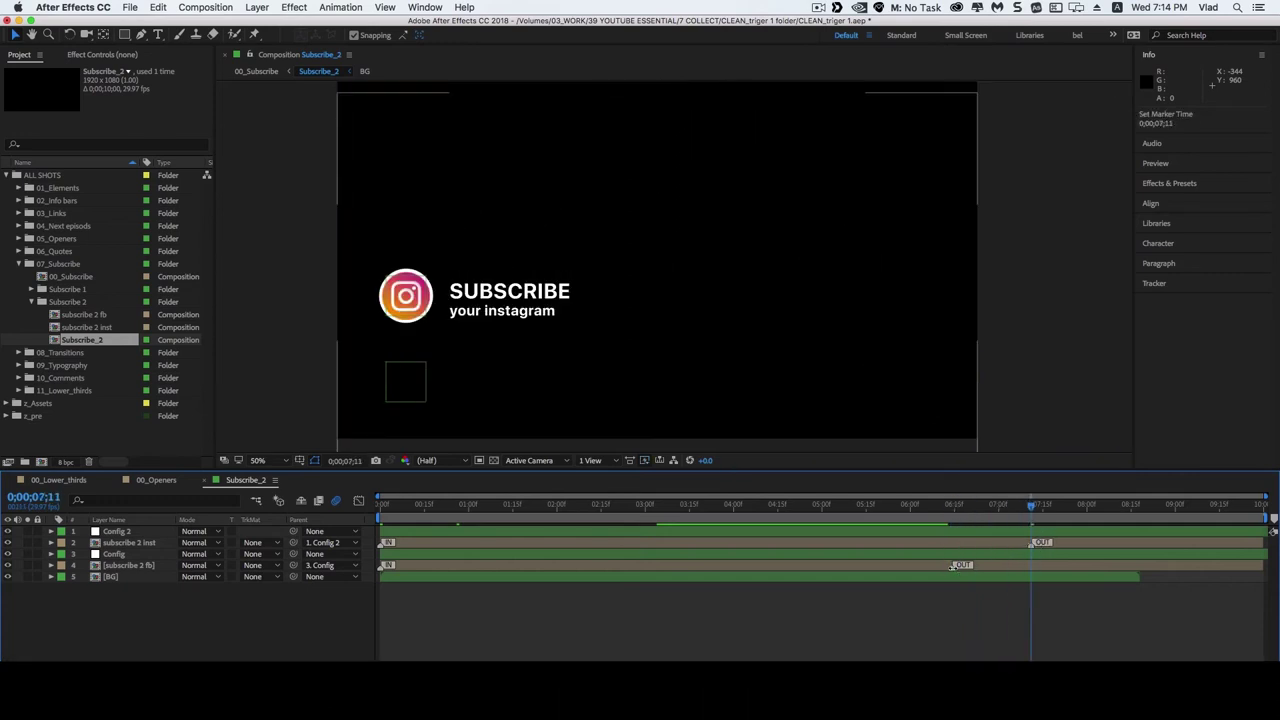
drag(952, 566, 892, 566)
click(867, 512)
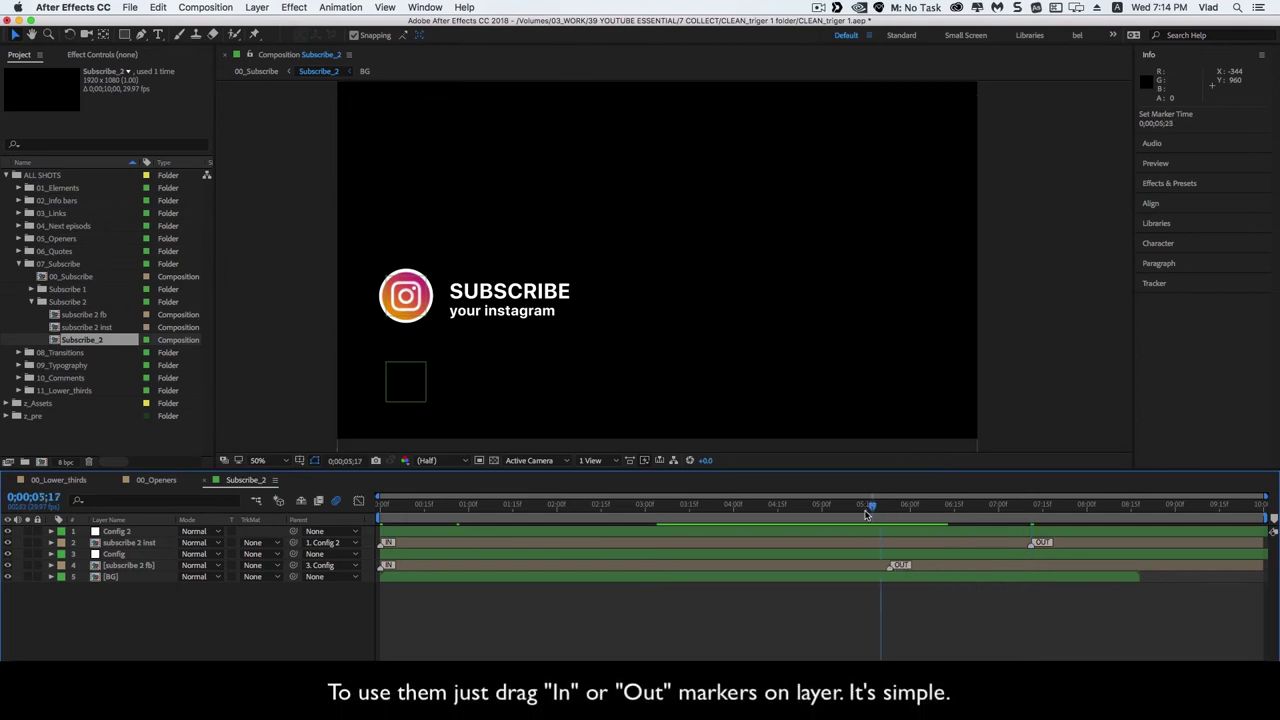
drag(867, 512, 862, 512)
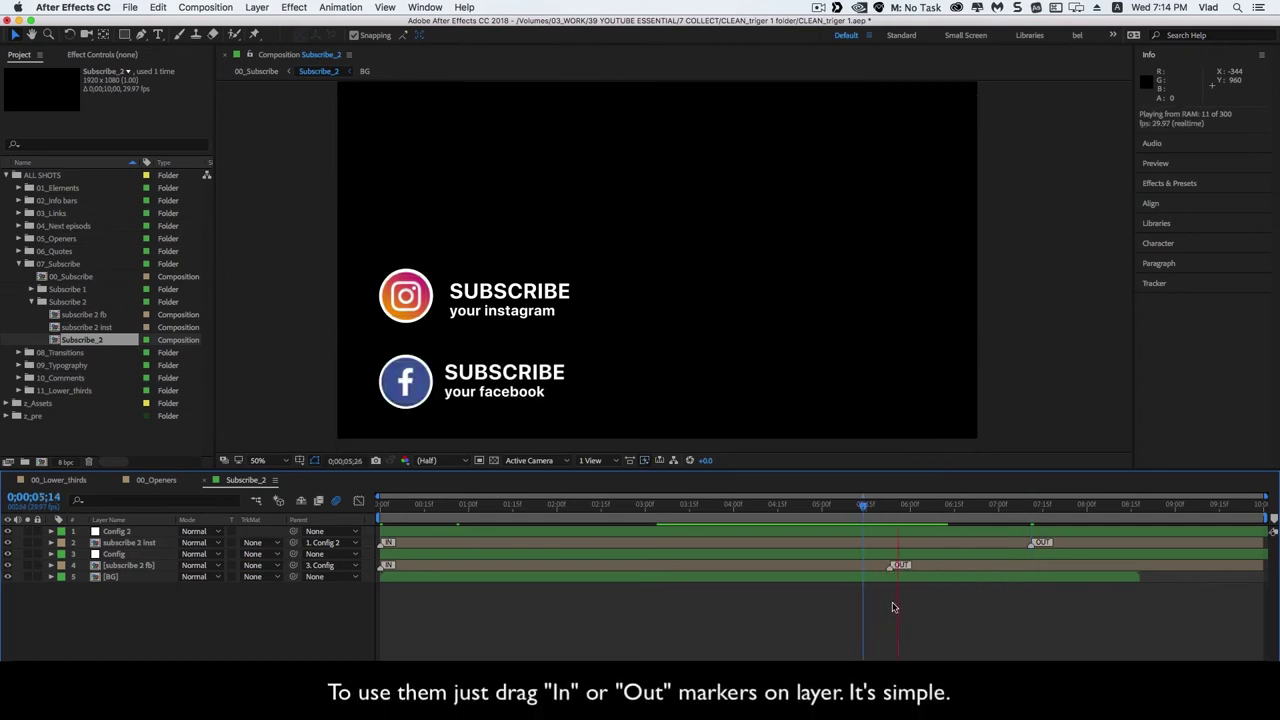
mouse_move(863, 505)
mouse_down()
mouse_move(921, 510)
mouse_move(951, 590)
mouse_up()
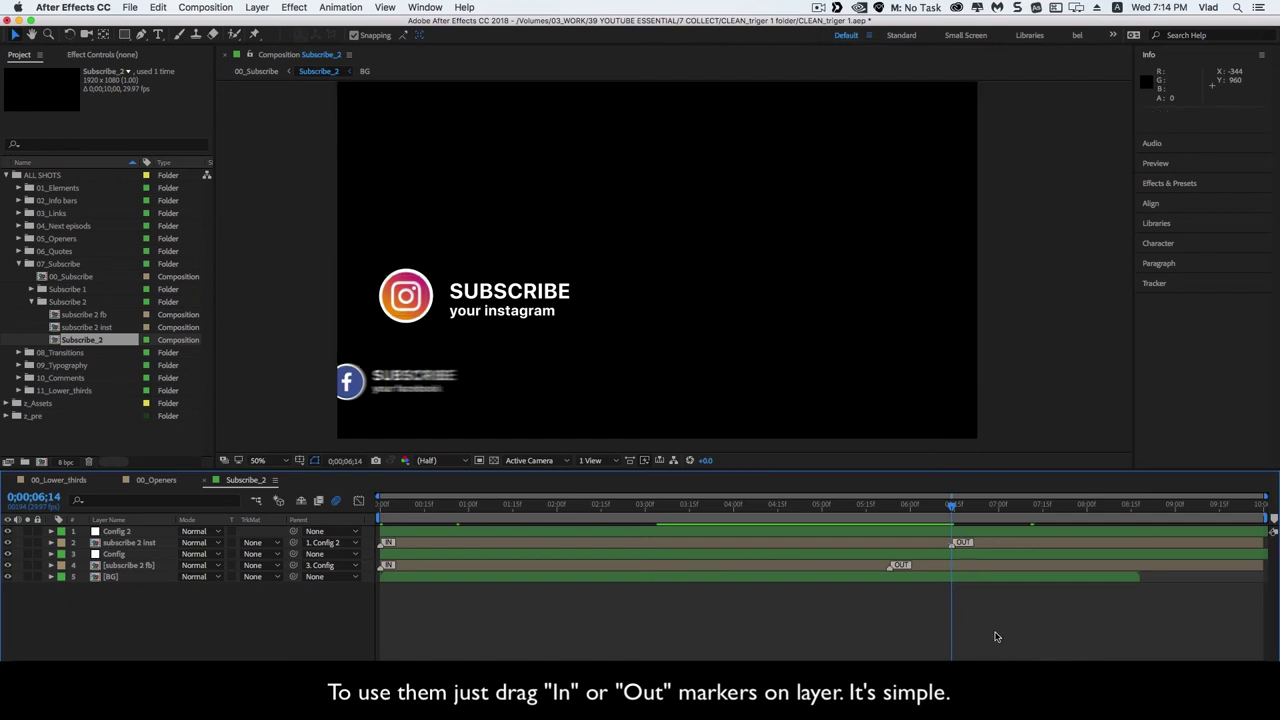
key(space)
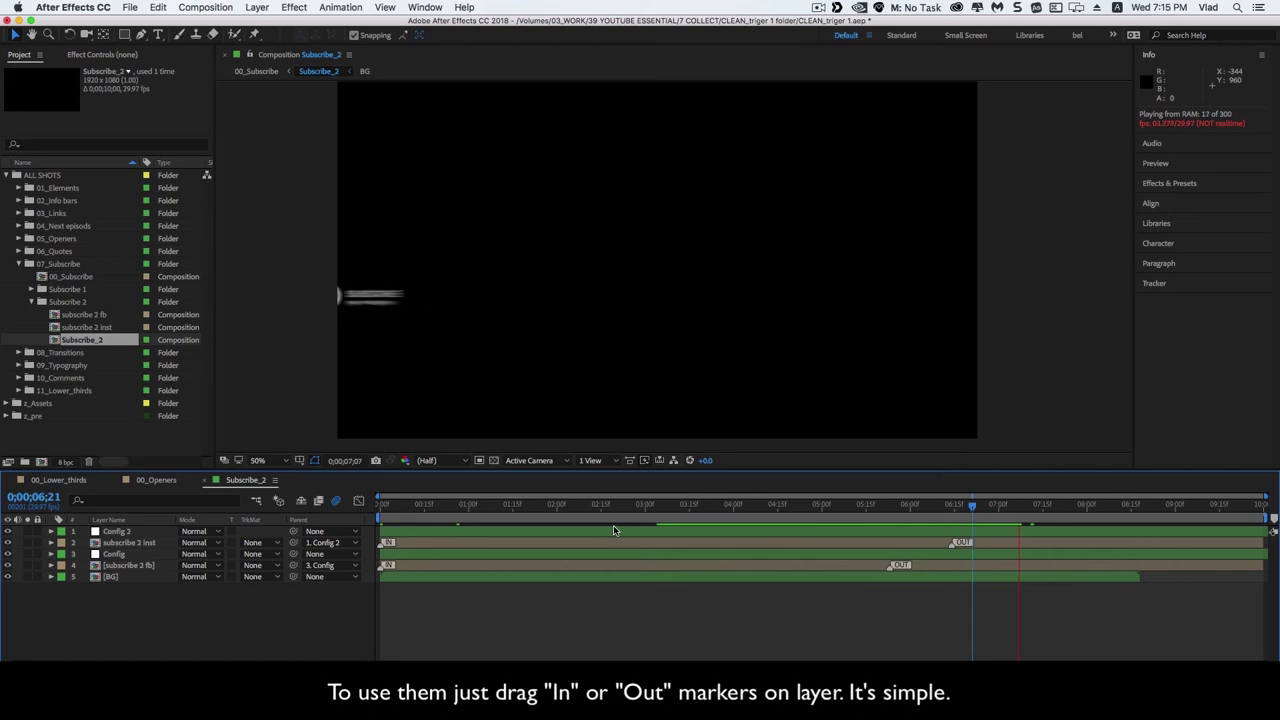
key(space)
Make Instagram exit before Facebook and delay its in trigger slightly
mouse_move(951, 543)
mouse_down()
mouse_move(878, 543)
mouse_move(976, 566)
mouse_up()
click(872, 508)
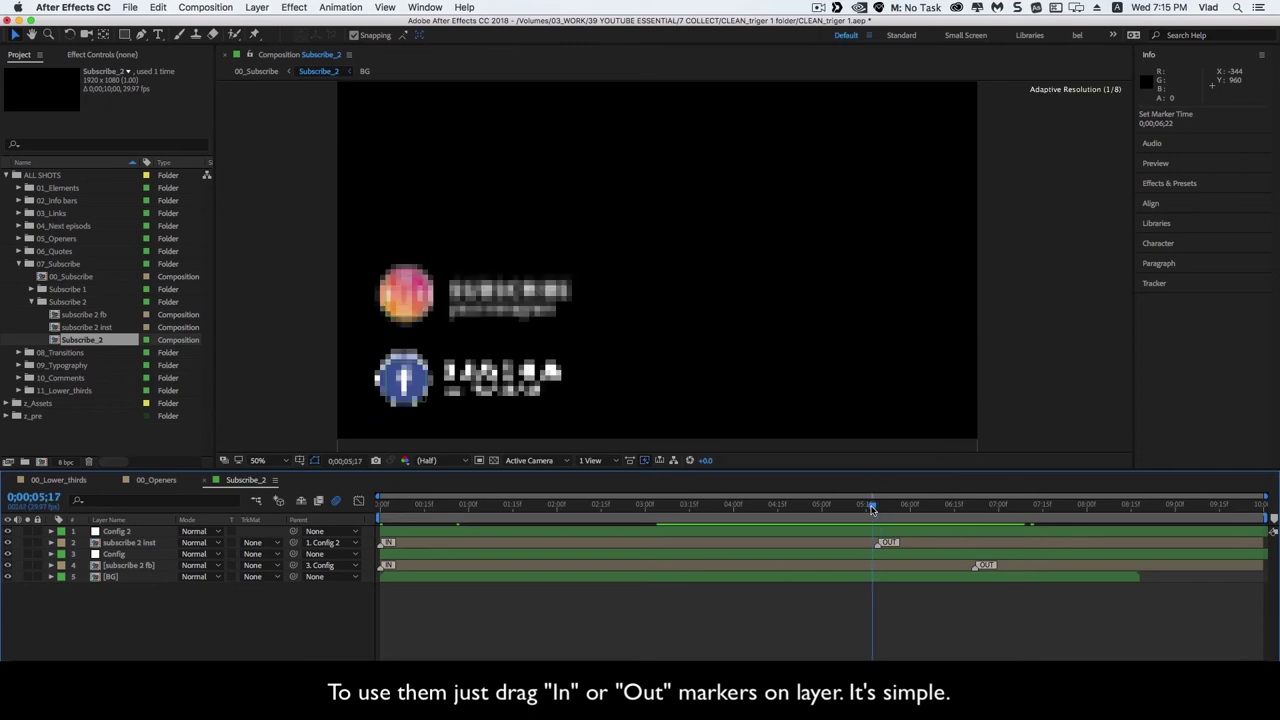
drag(385, 543, 396, 547)
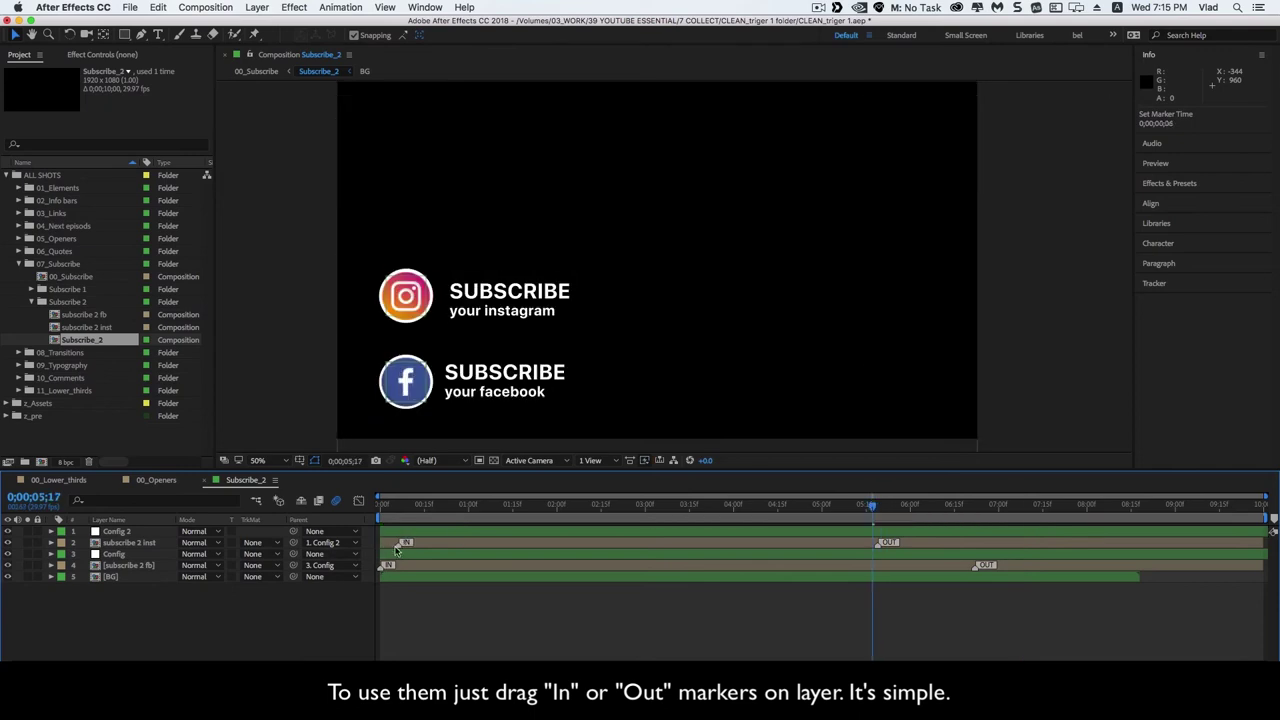
click(386, 565)
click(455, 610)
key(Home)
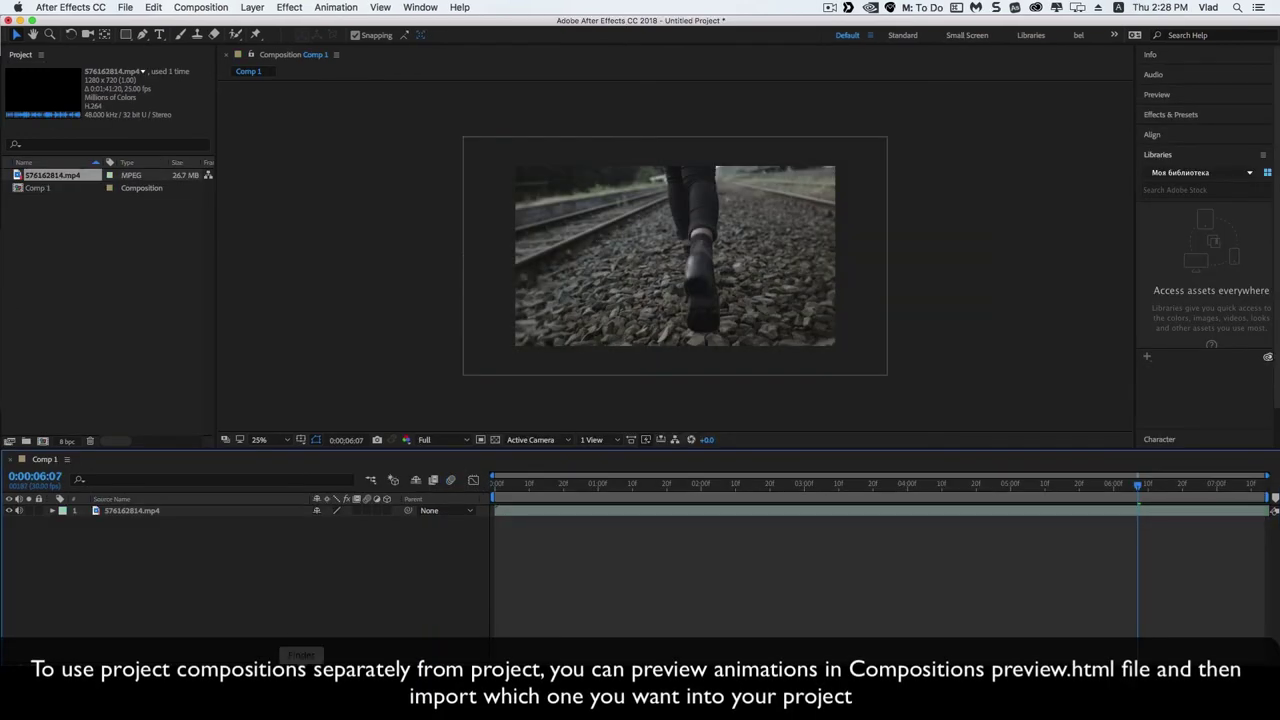
Back in Safari, scroll the Compositions preview.html page of template animations down to the bottom
key(super+Tab)
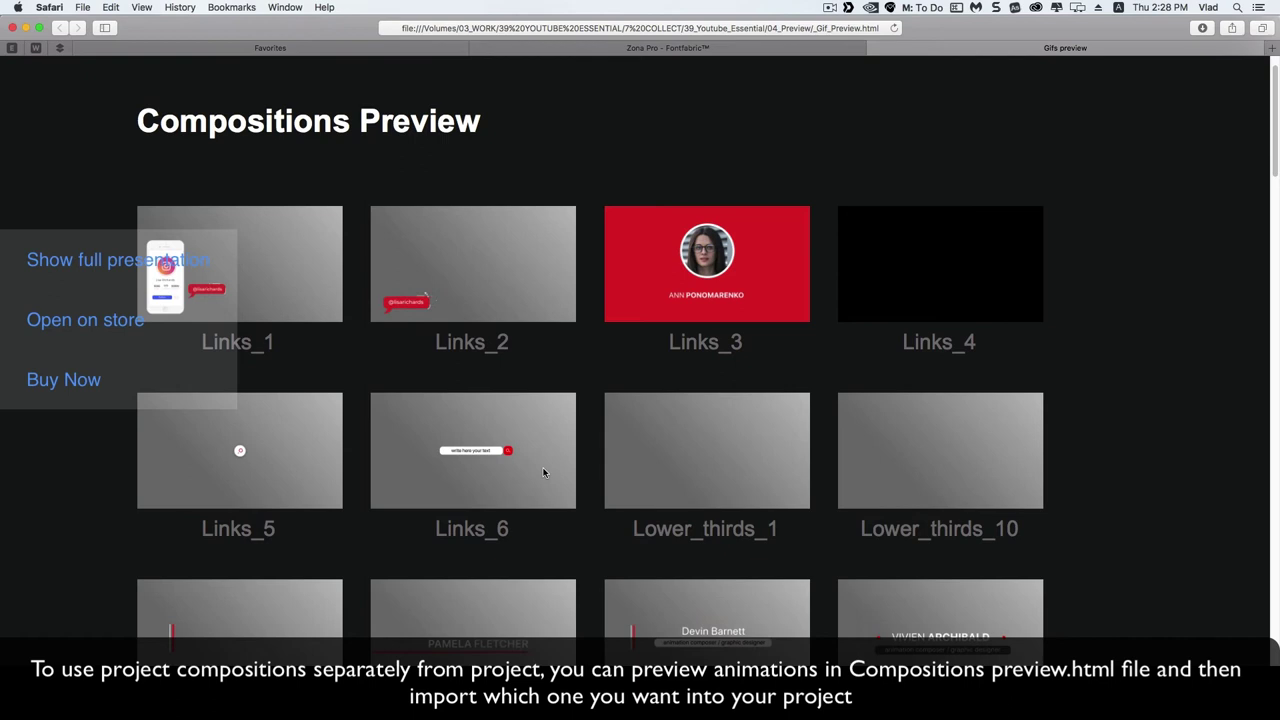
scroll(543, 472, down, 2)
scroll(550, 478, down, 10)
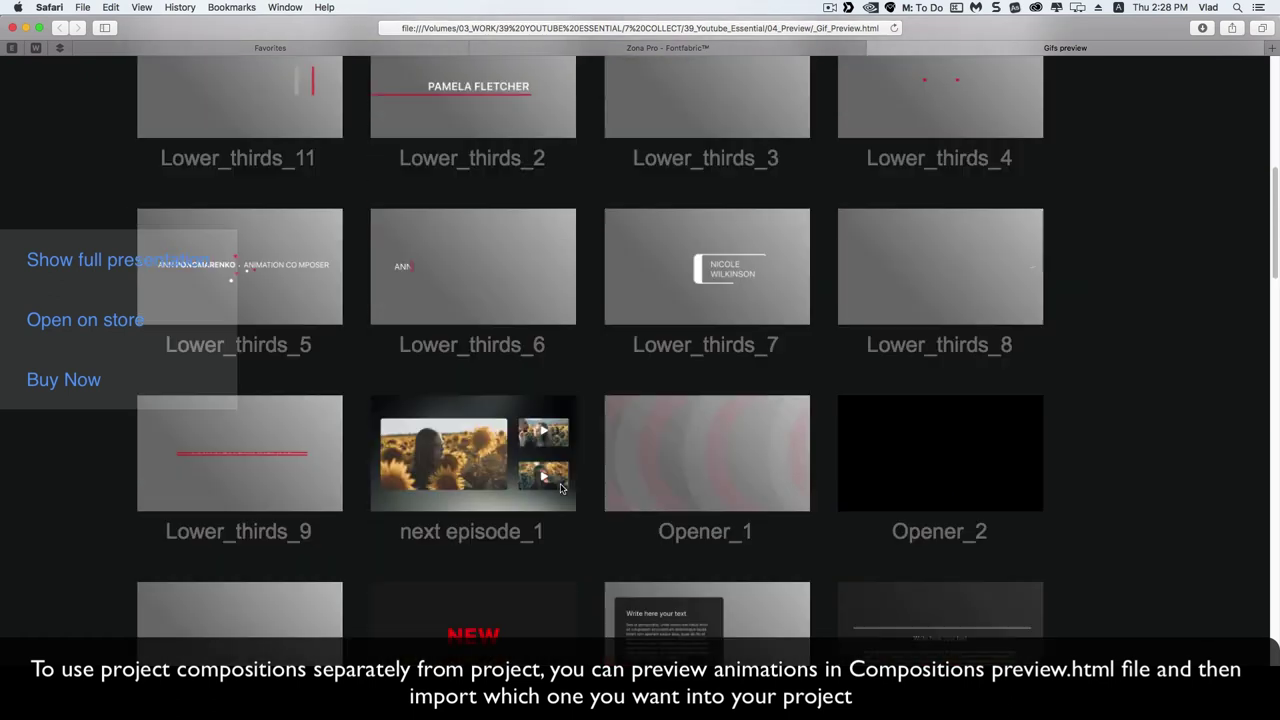
scroll(561, 488, down, 1)
scroll(561, 488, down, 5)
scroll(561, 488, down, 12)
scroll(560, 484, down, 5)
scroll(560, 484, down, 15)
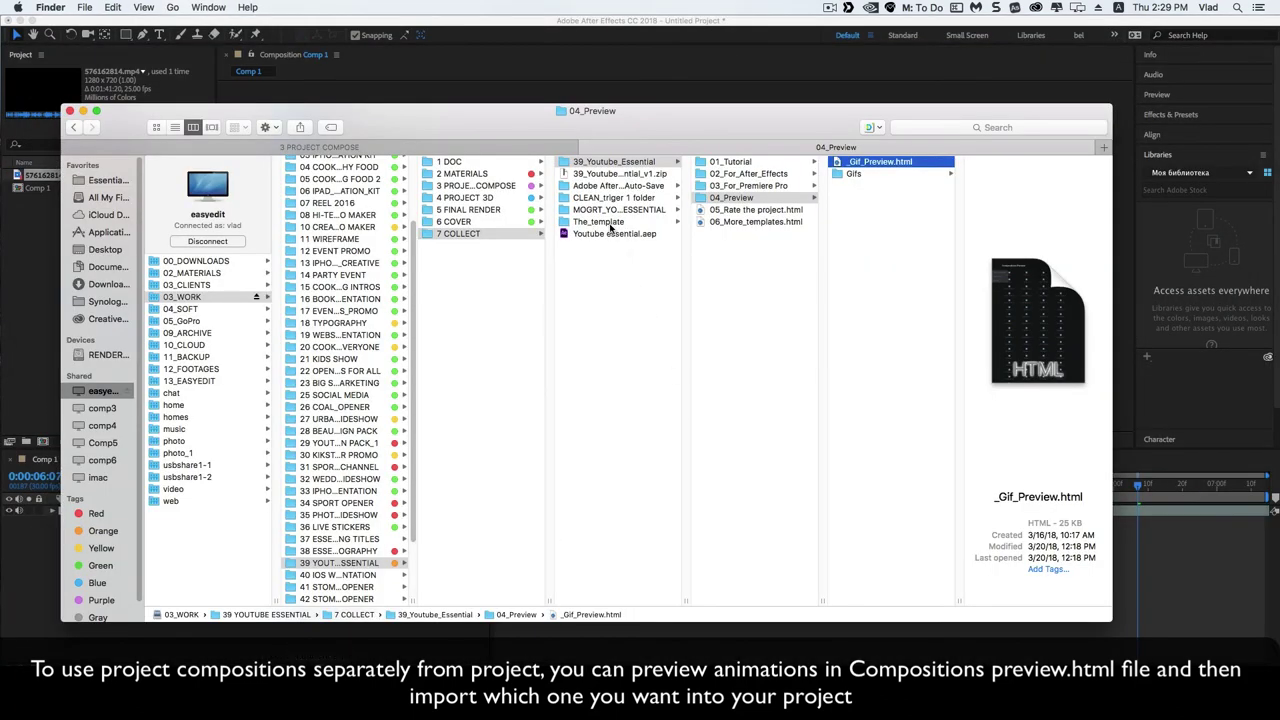
Import Lower_thirds_9.aep from CLEAN_triger 1 > Comps as project into the After Effects Project panel
click(614, 197)
click(742, 185)
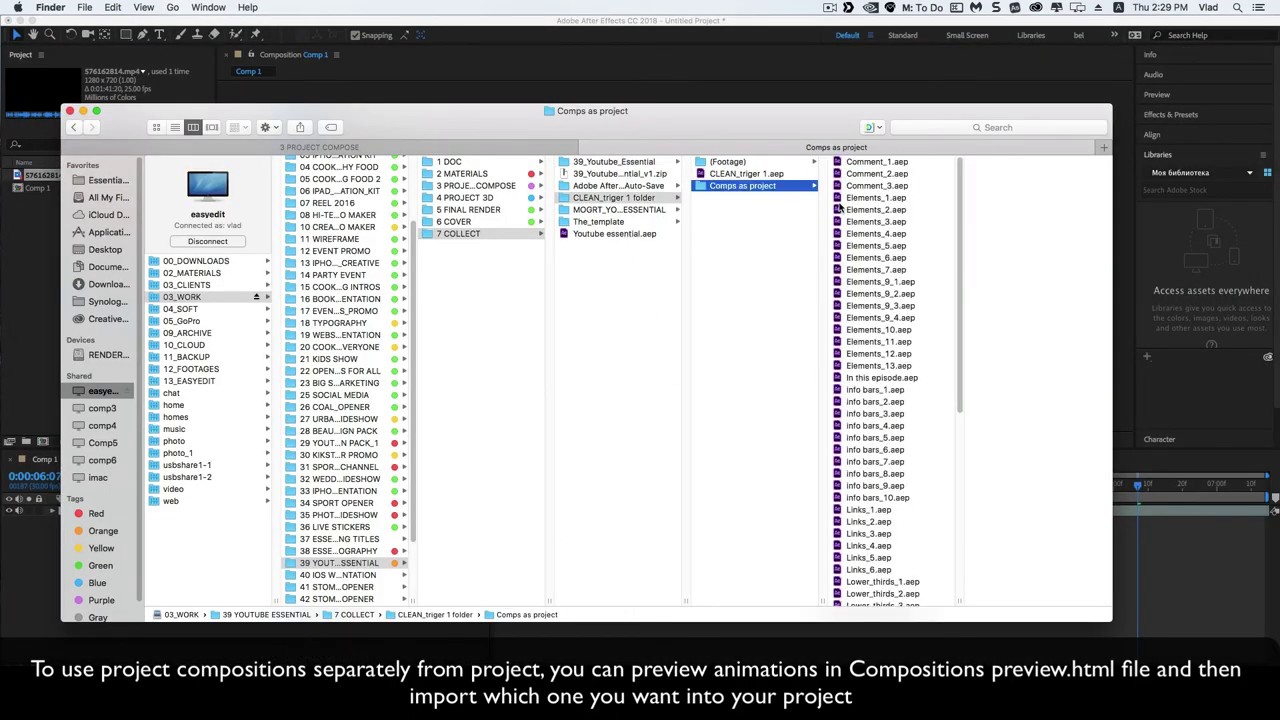
scroll(883, 205, down, 10)
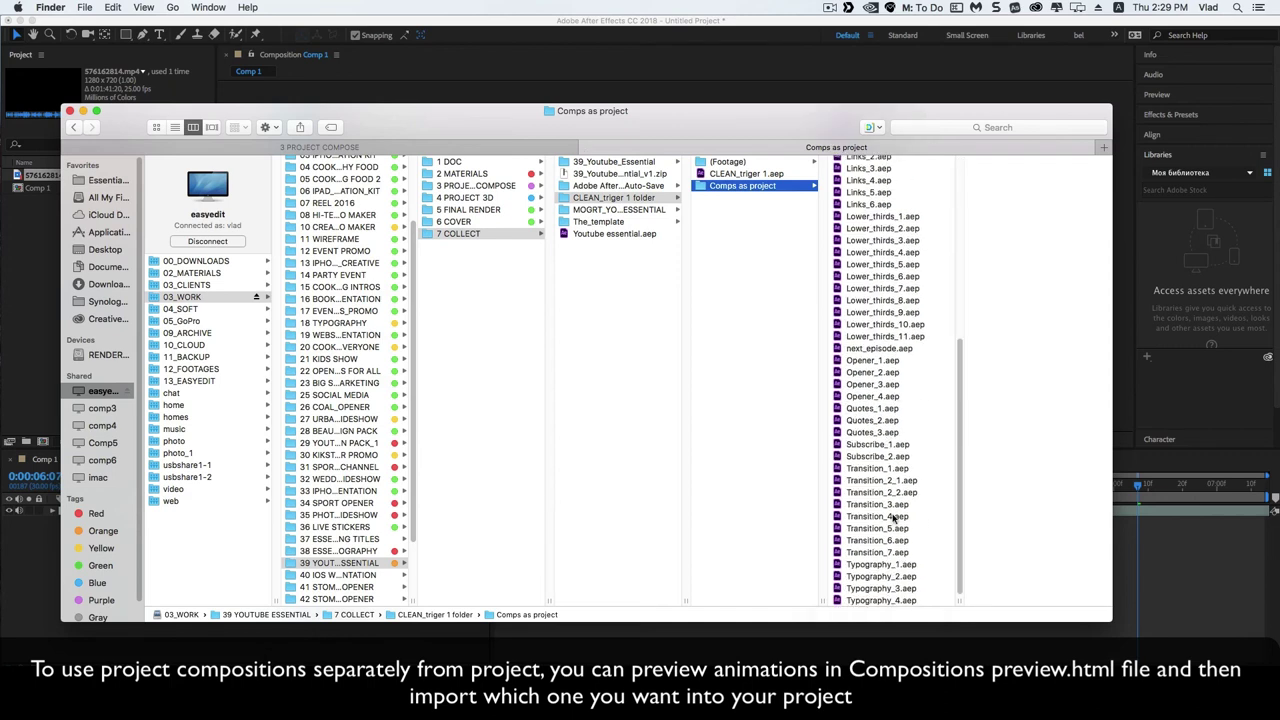
click(903, 290)
drag(764, 118, 957, 92)
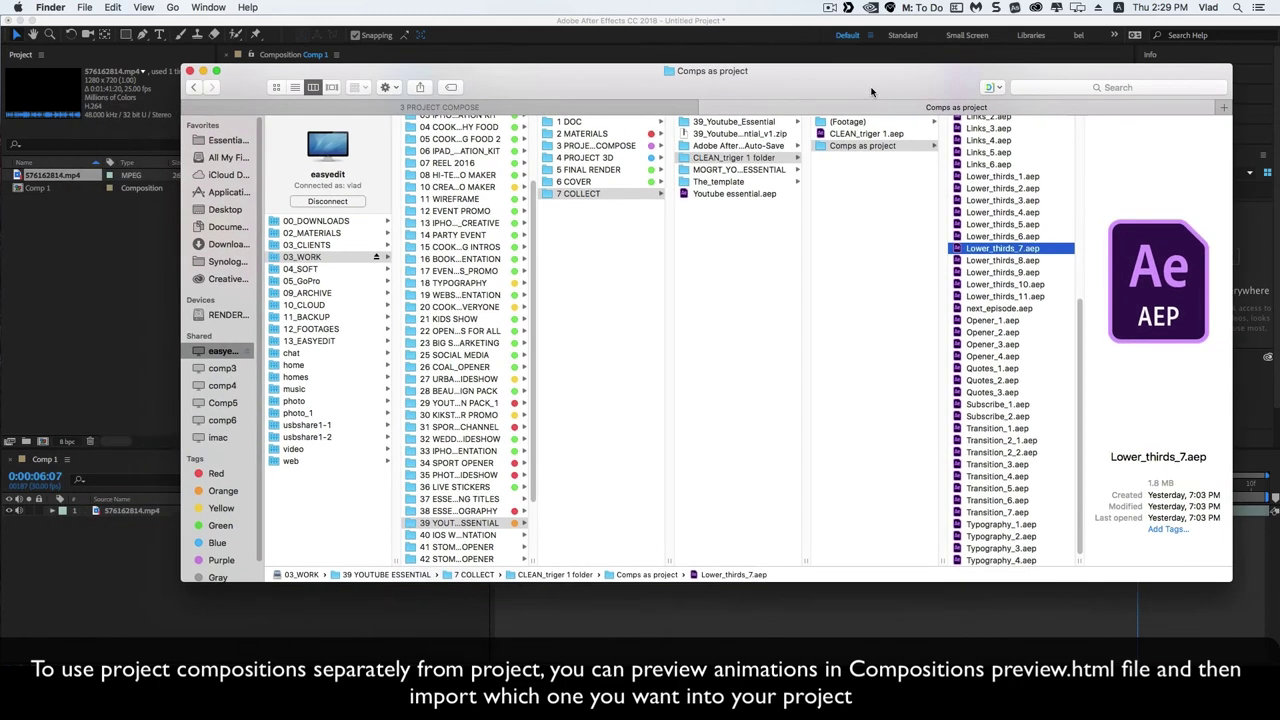
click(1090, 286)
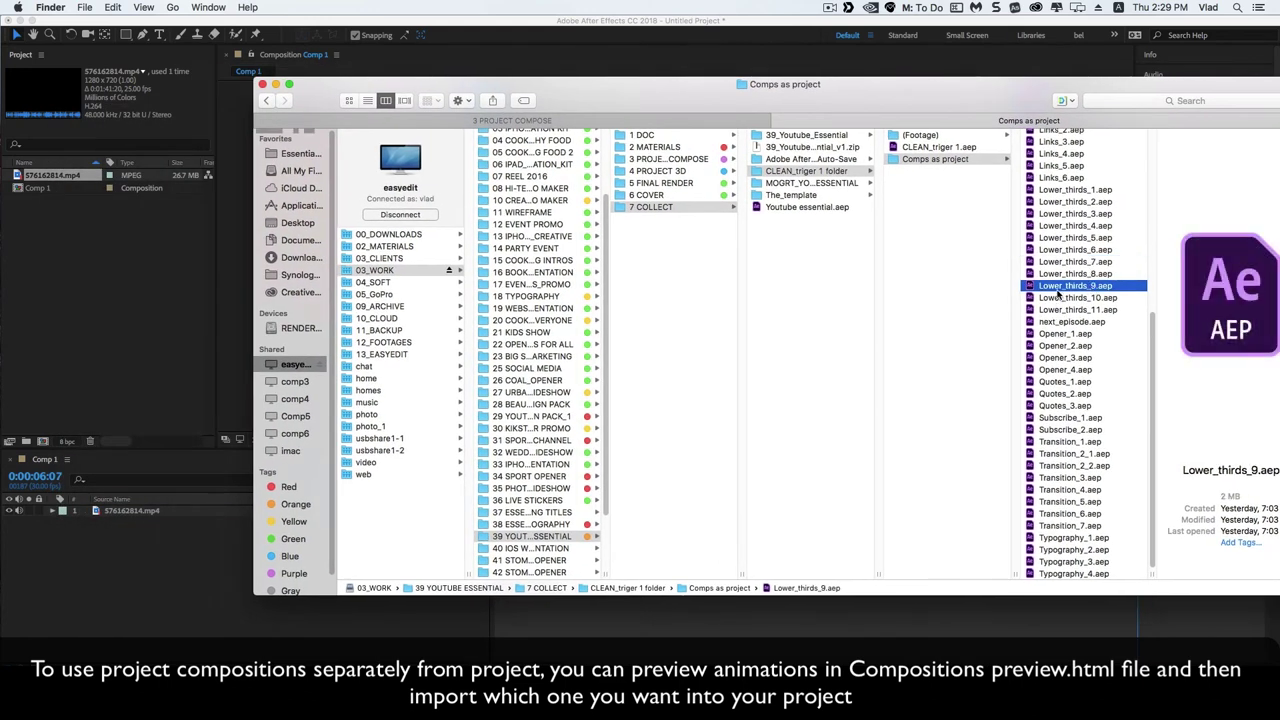
drag(1063, 293, 128, 305)
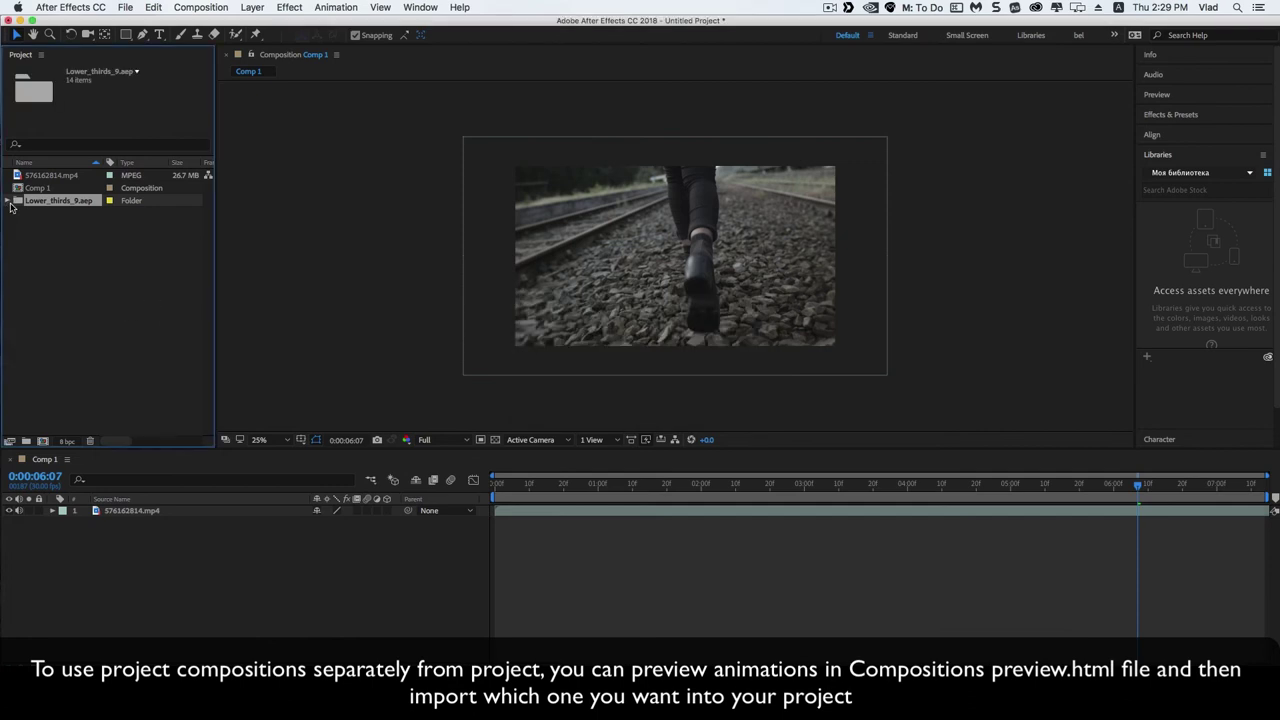
Place the Lower_thirds_9 composition above the railway footage in the Comp 1 timeline
click(9, 202)
click(60, 214)
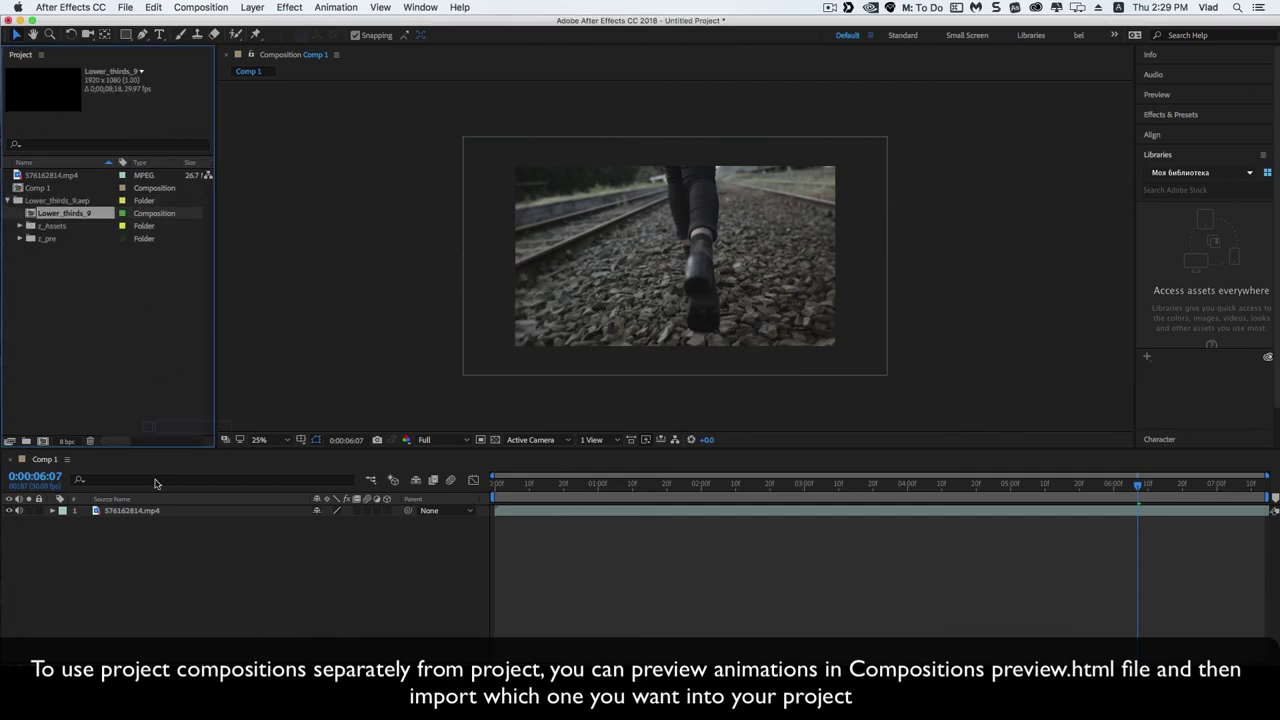
mouse_move(155, 484)
mouse_down()
mouse_move(128, 528)
mouse_move(160, 508)
mouse_up()
drag(527, 494, 619, 492)
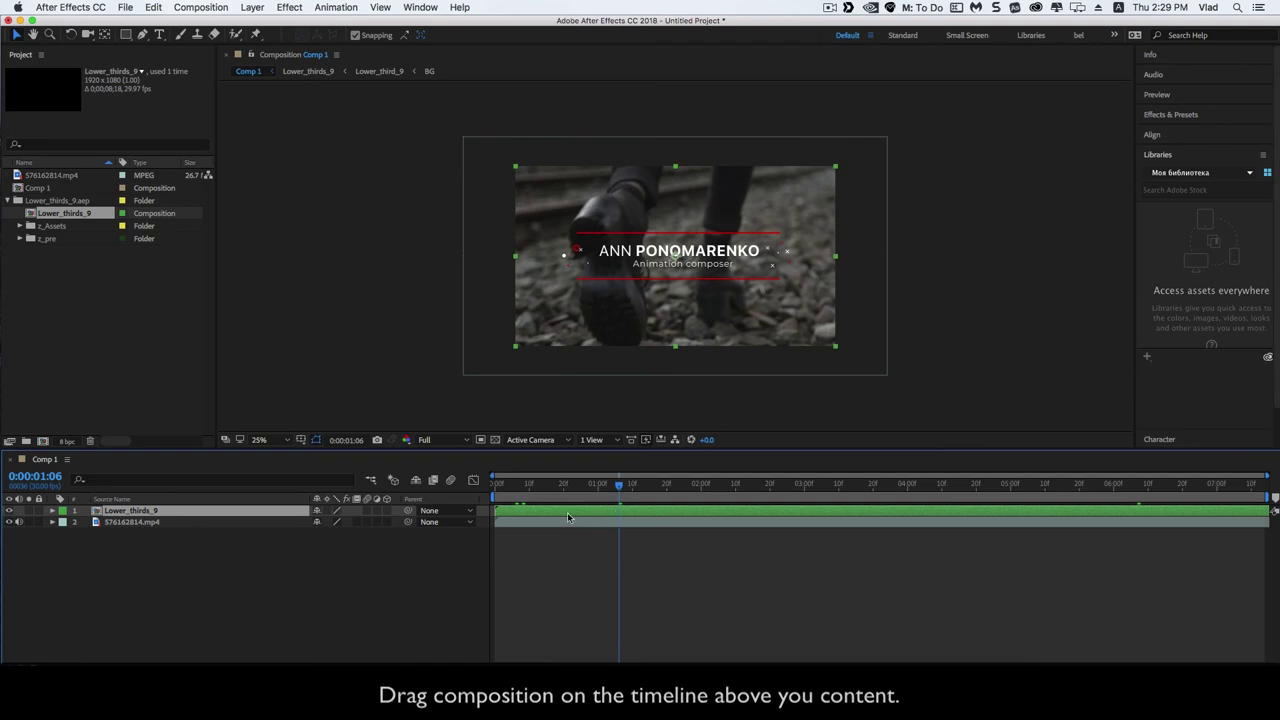
Scale the Lower_thirds_9 title to 51%, move it to the lower-left corner, and preview from the start
key(shift+Page_Up)
key(s)
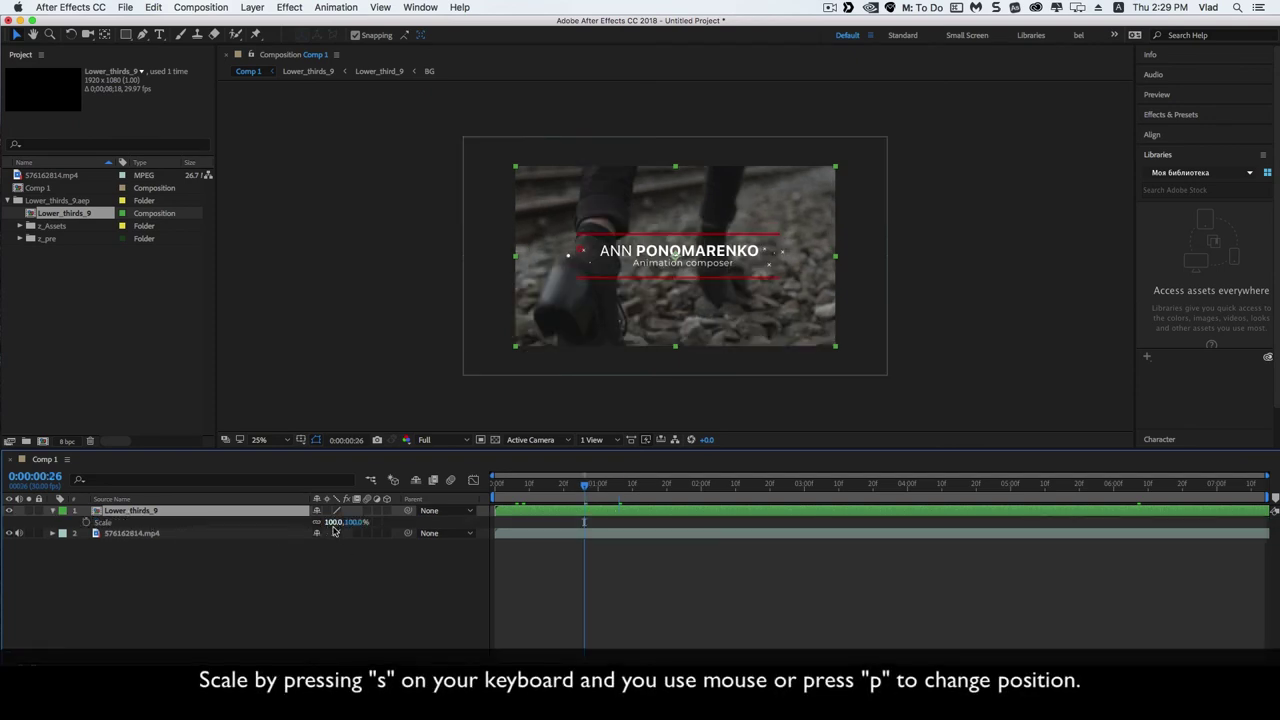
drag(333, 522, 284, 522)
click(661, 268)
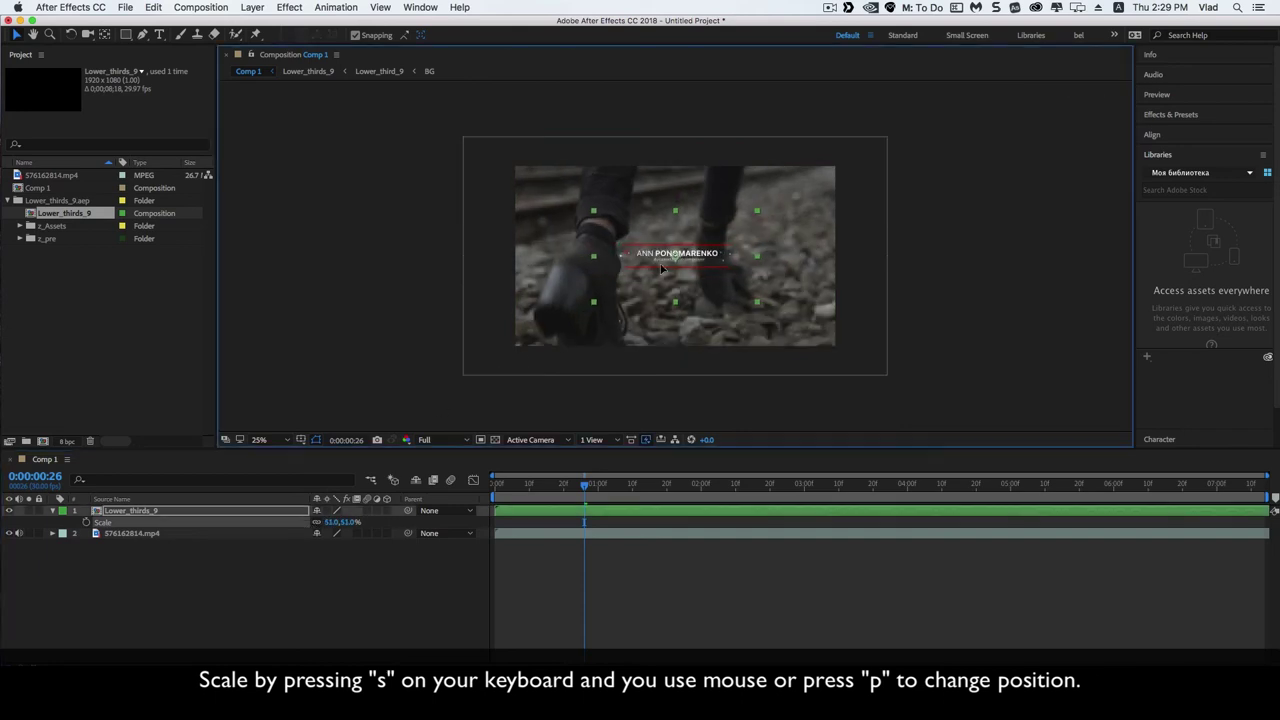
drag(661, 268, 574, 332)
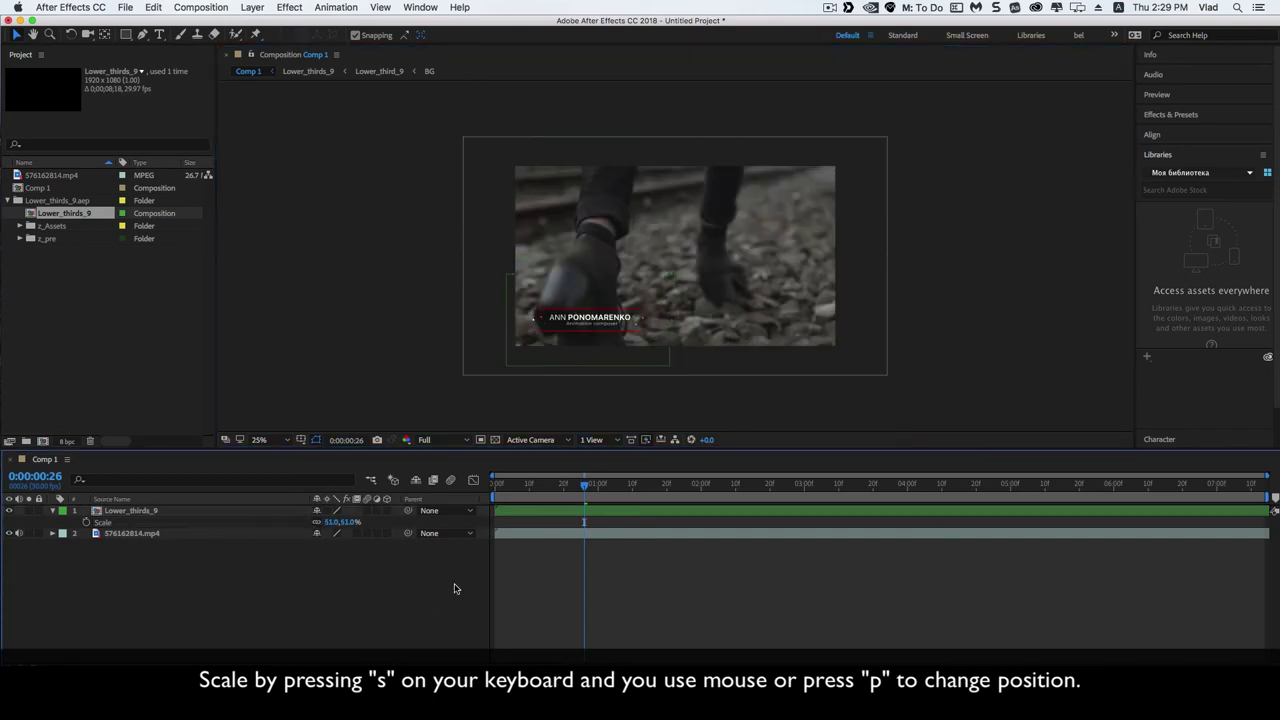
drag(585, 492, 410, 533)
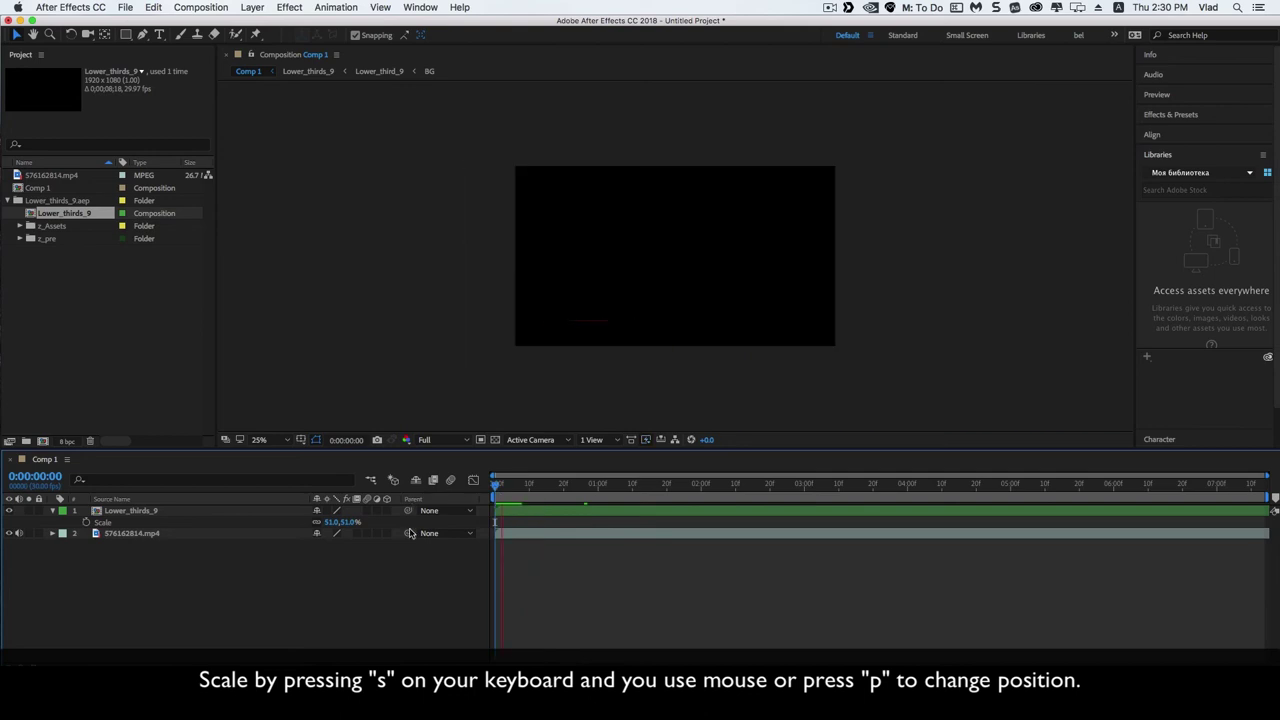
key(space)
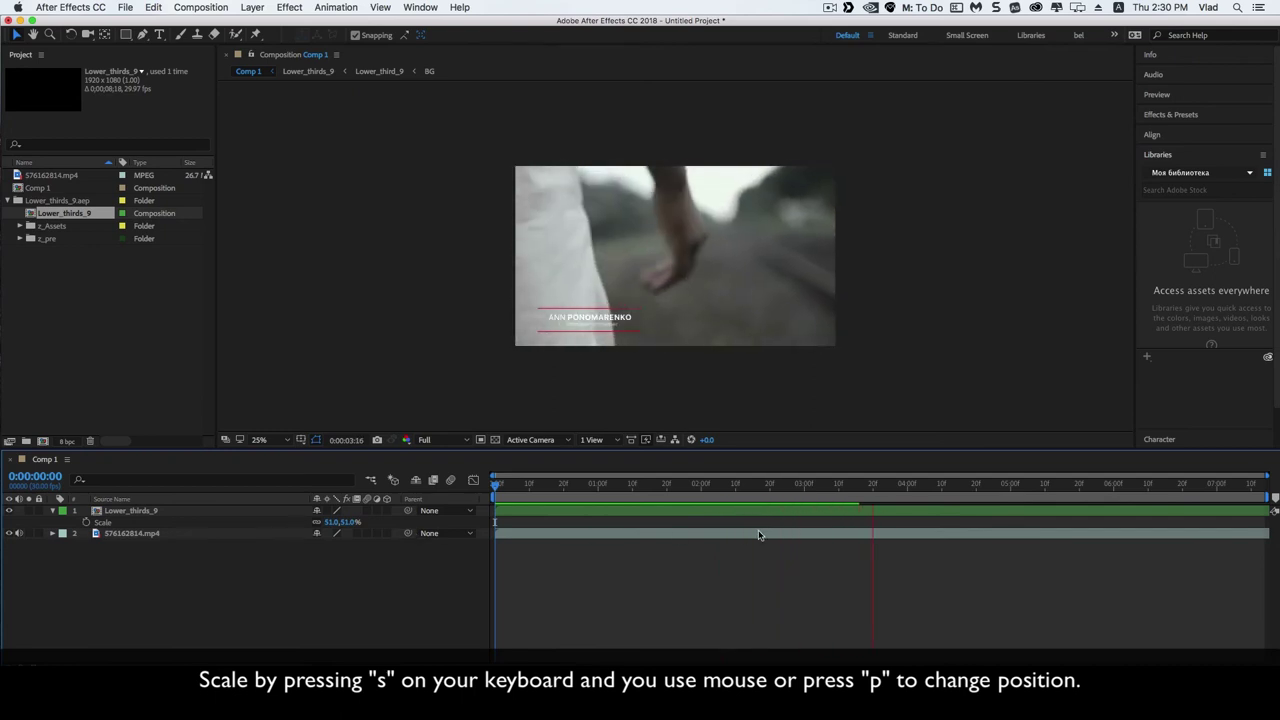
Move the OUT marker in Lower_thirds_9 earlier, then preview the result in Comp 1
double_click(724, 511)
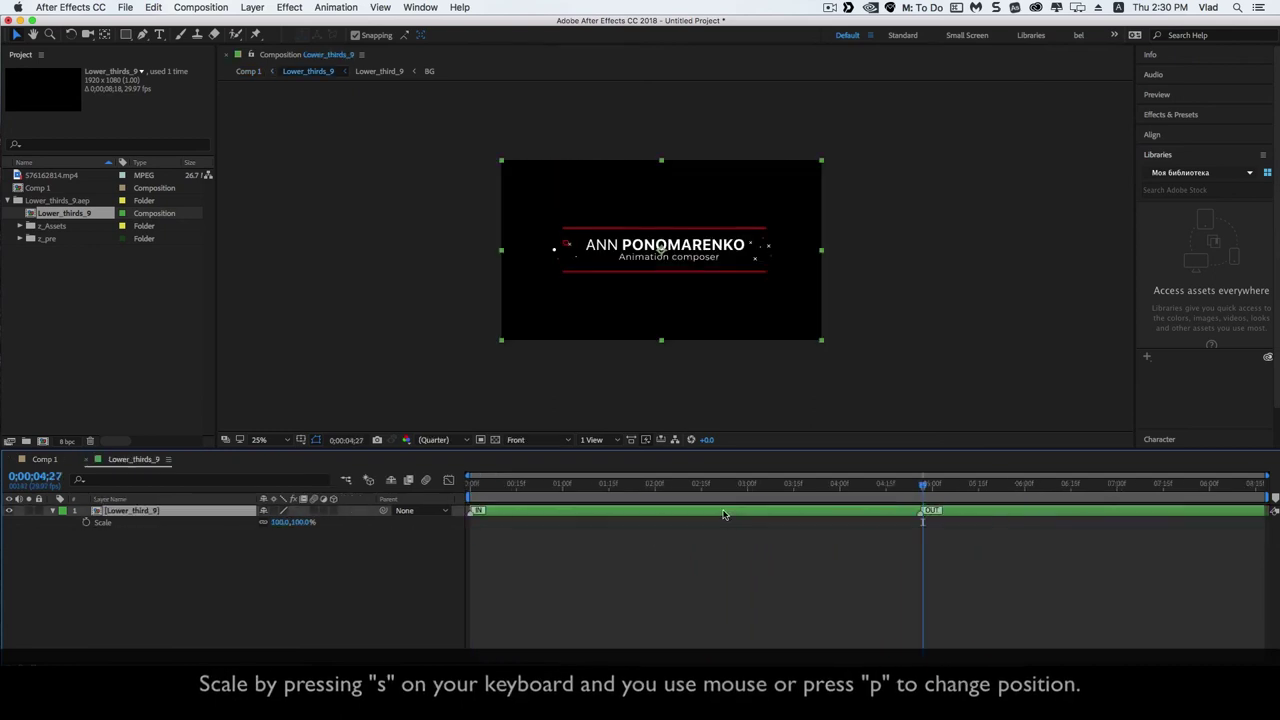
drag(931, 511, 898, 511)
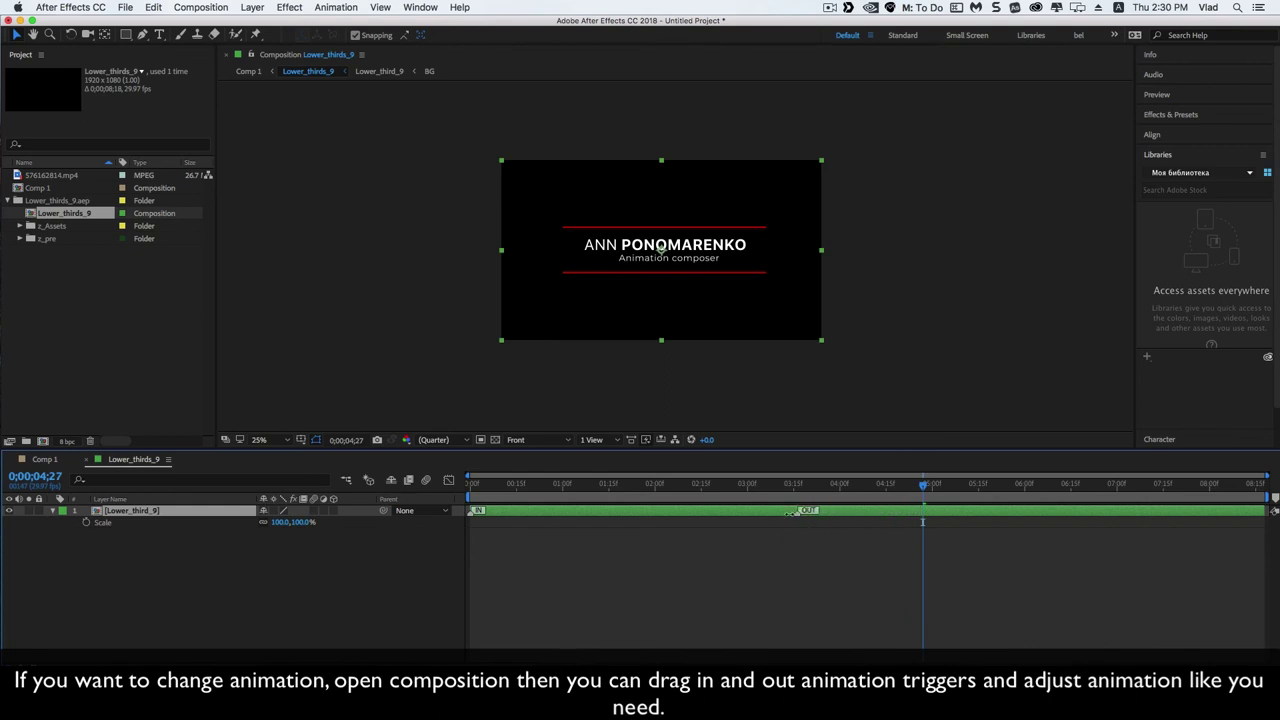
drag(748, 512, 745, 513)
click(44, 460)
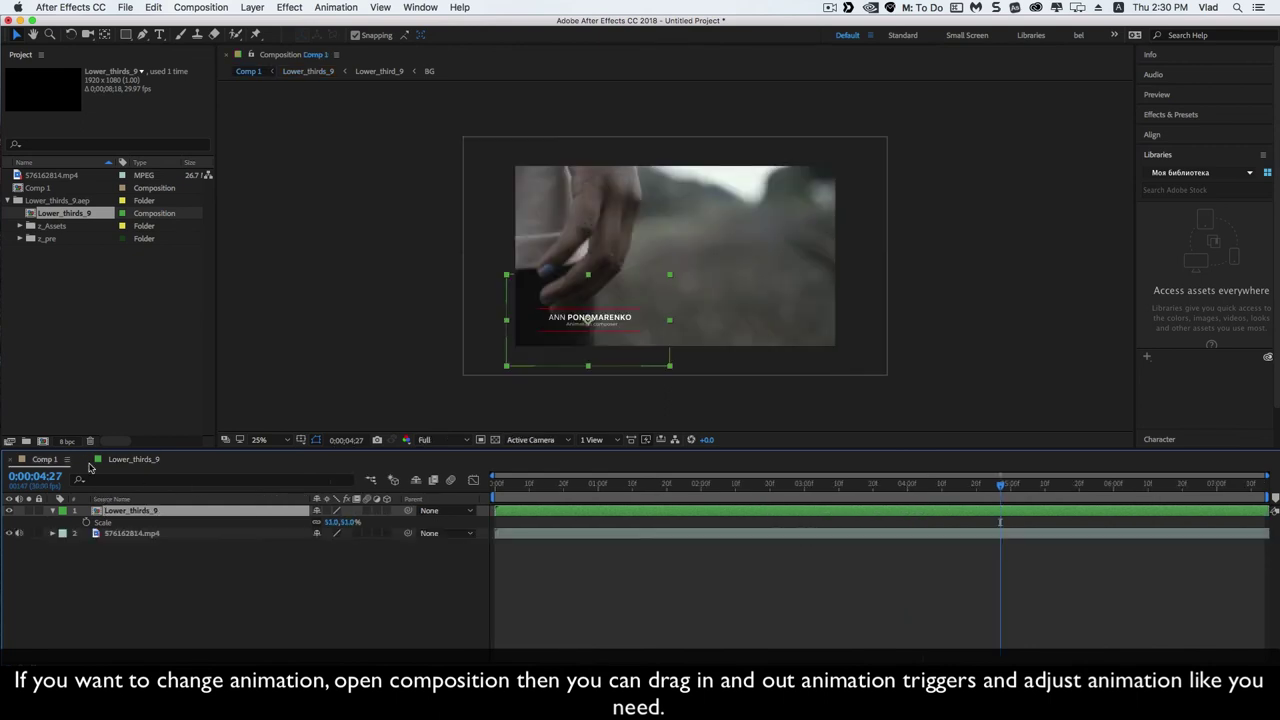
key(space)
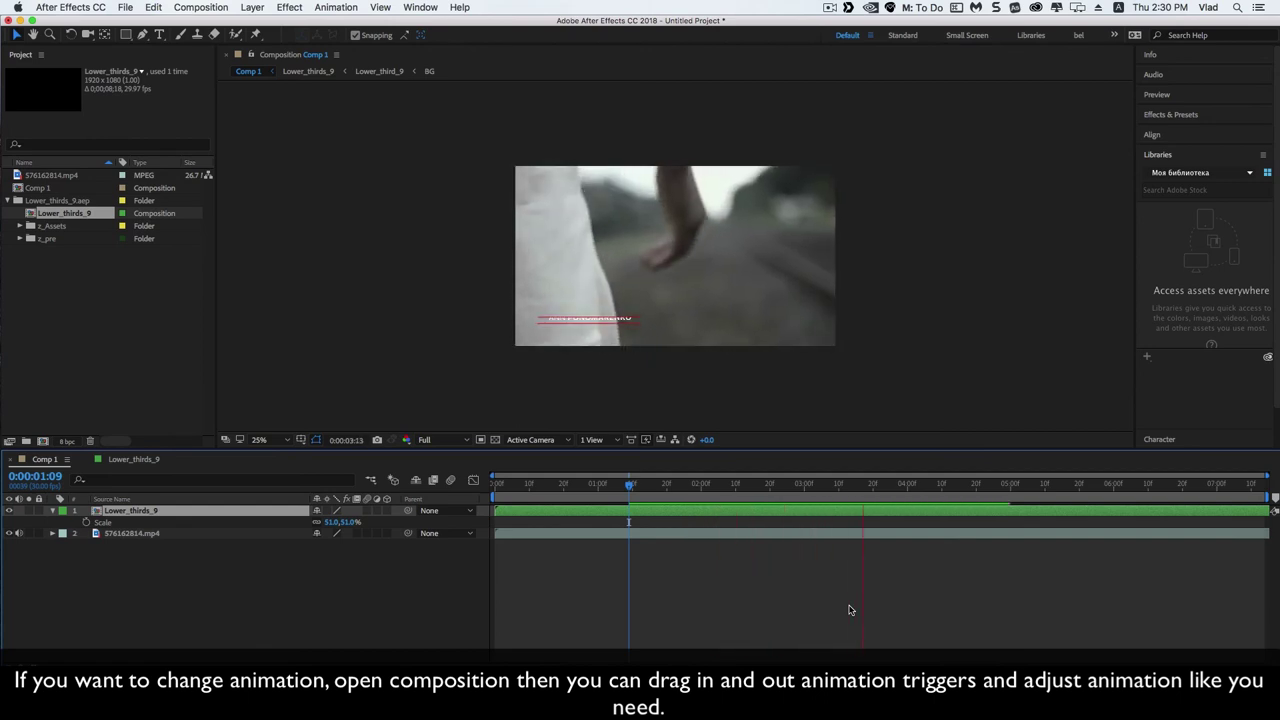
click(118, 545)
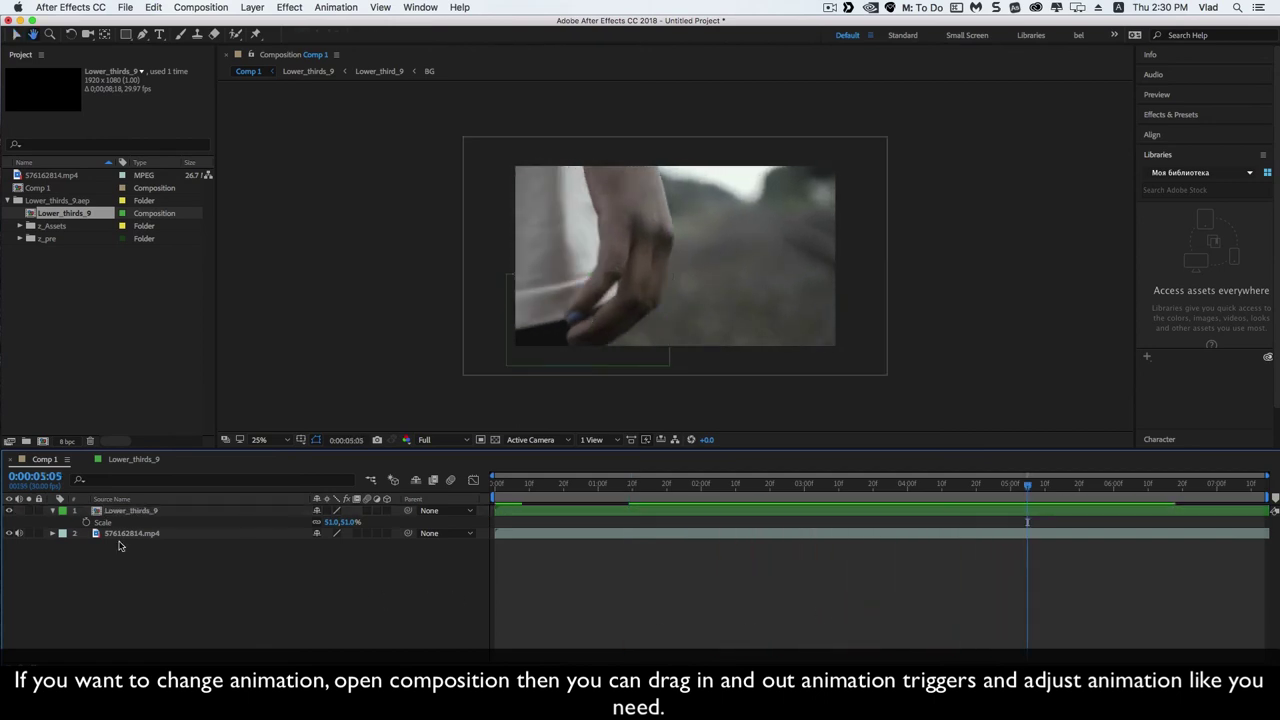
click(52, 511)
Import Quotes_3.aep from the Comps as project folder into the After Effects project
key(super+Tab)
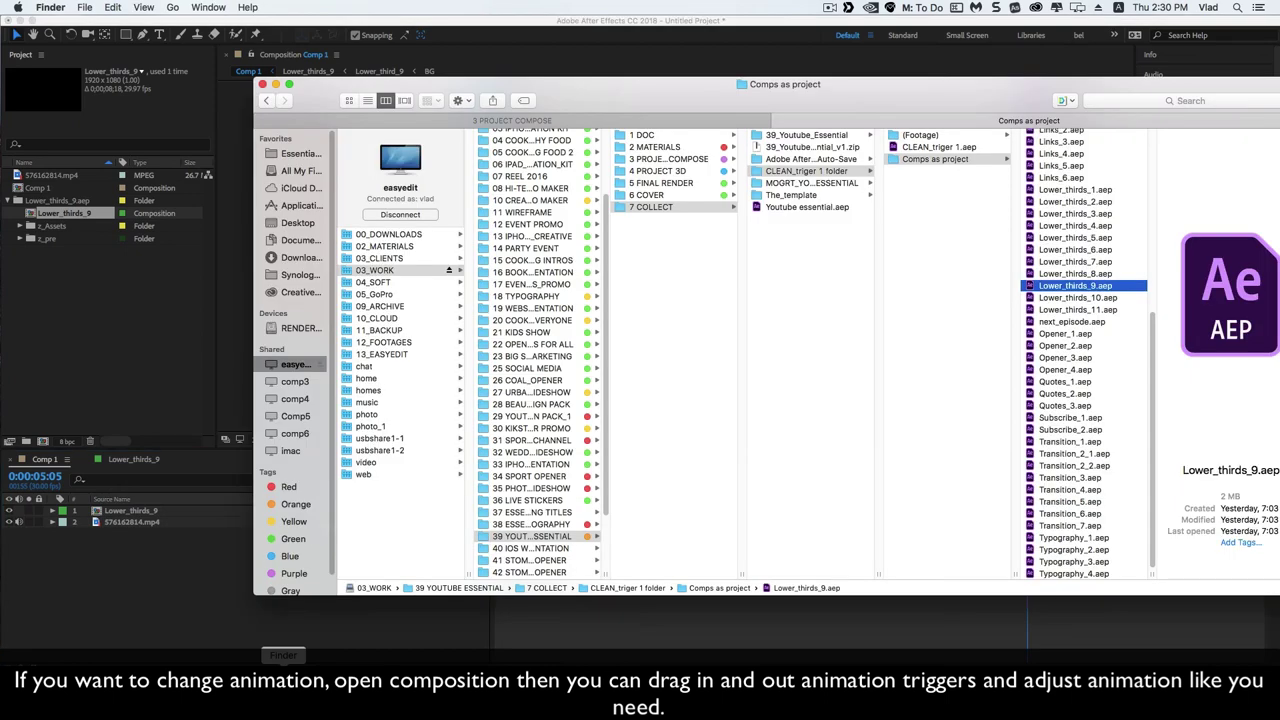
click(1065, 381)
click(1065, 393)
click(1065, 405)
mouse_move(1065, 405)
mouse_down()
mouse_move(726, 393)
mouse_move(128, 343)
mouse_up()
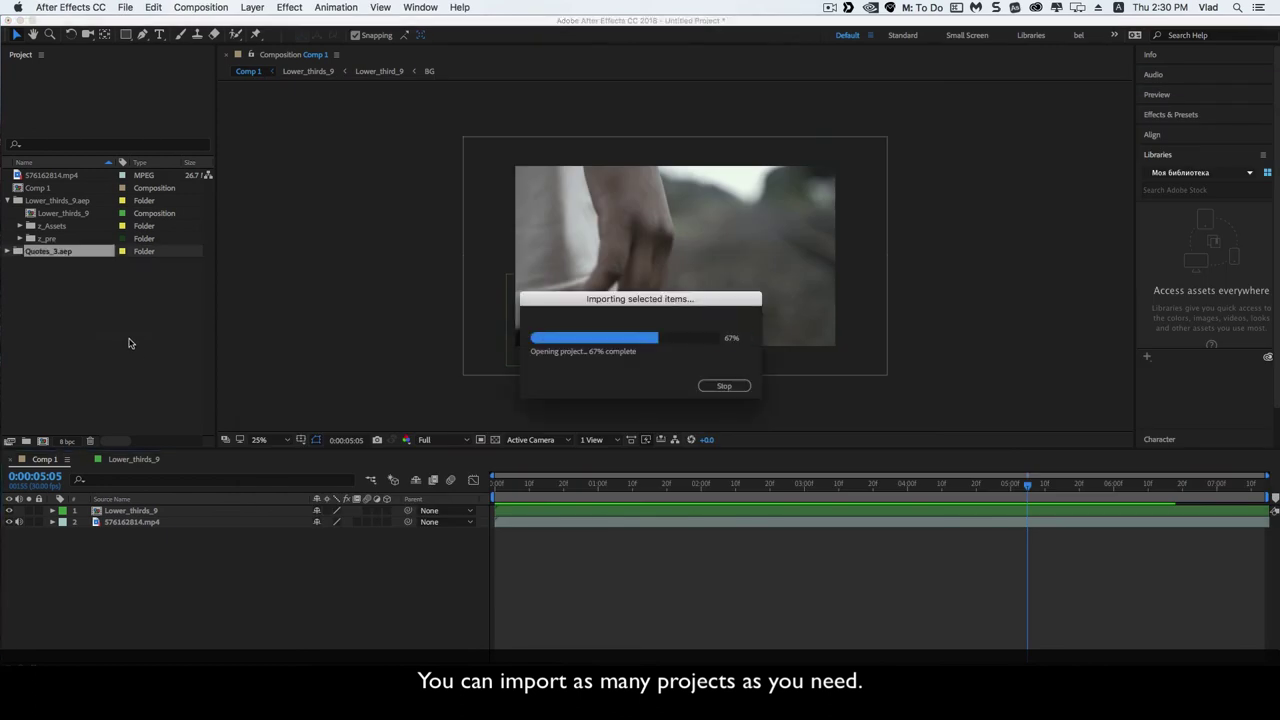
Add the Quotes_3 composition as the top layer of Comp 1, about 4 seconds in, and preview it
drag(617, 487, 924, 497)
click(9, 251)
drag(35, 265, 932, 515)
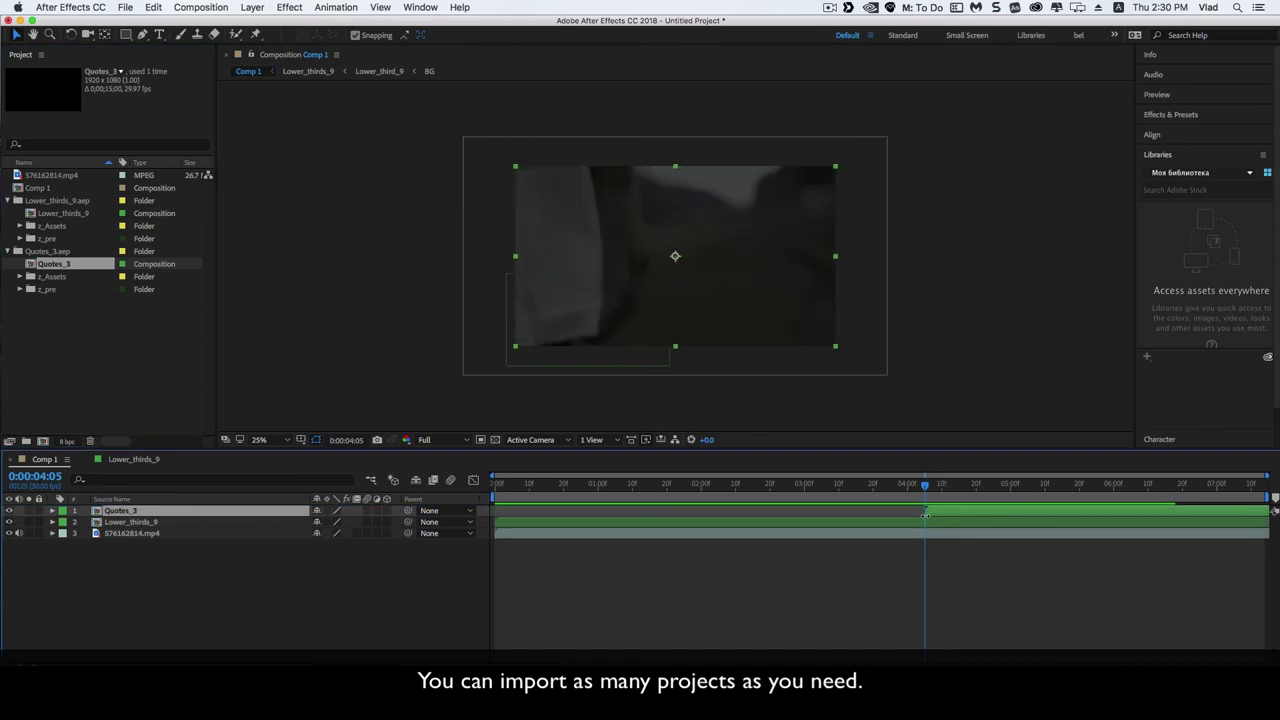
double_click(932, 512)
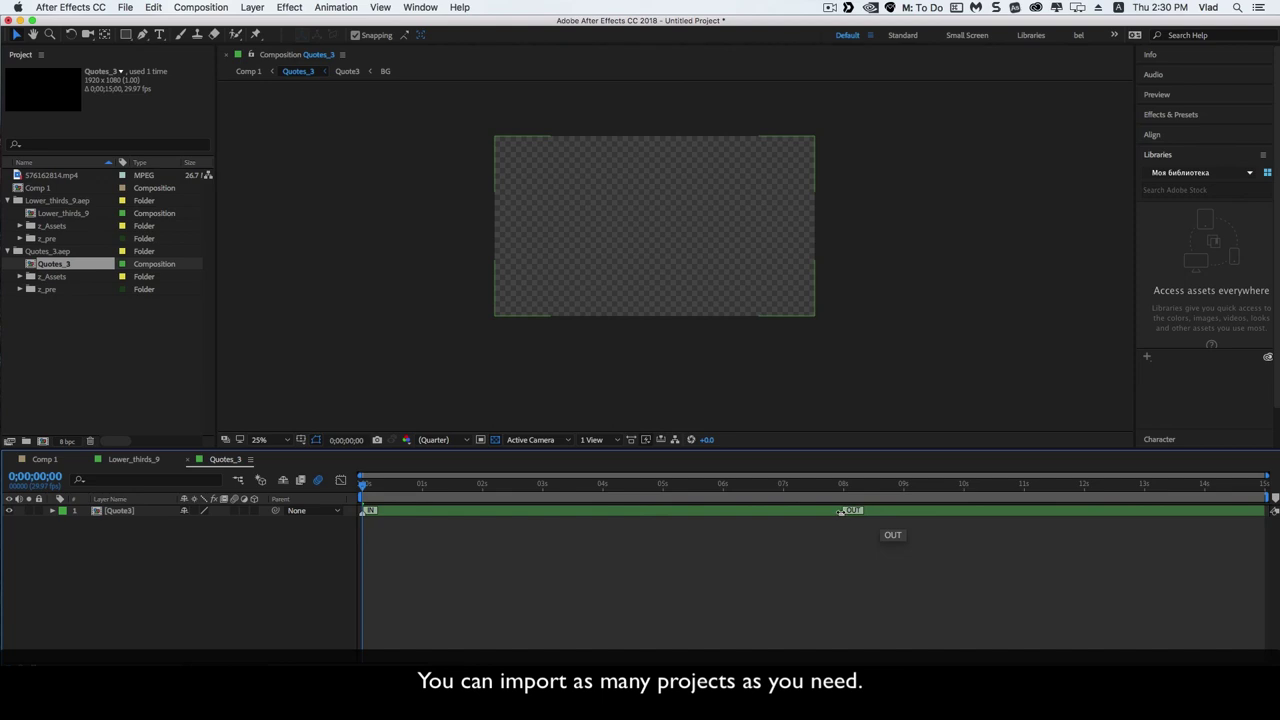
click(133, 459)
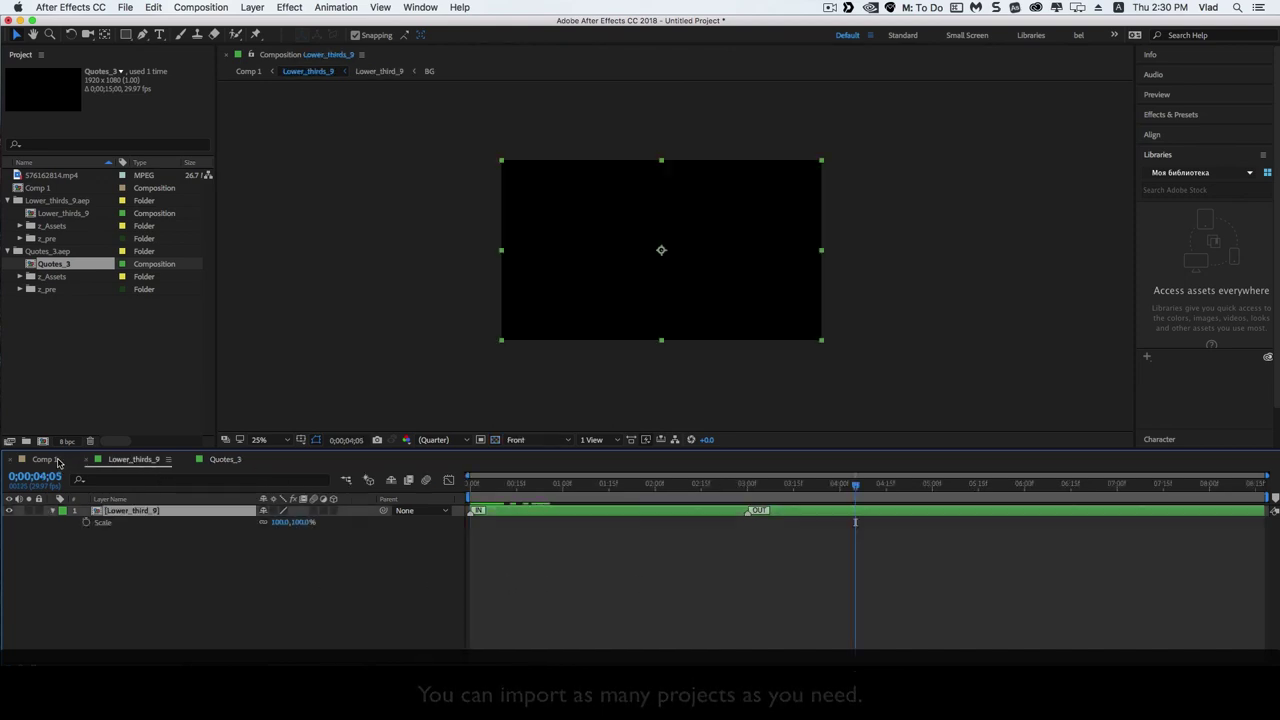
click(44, 459)
key(space)
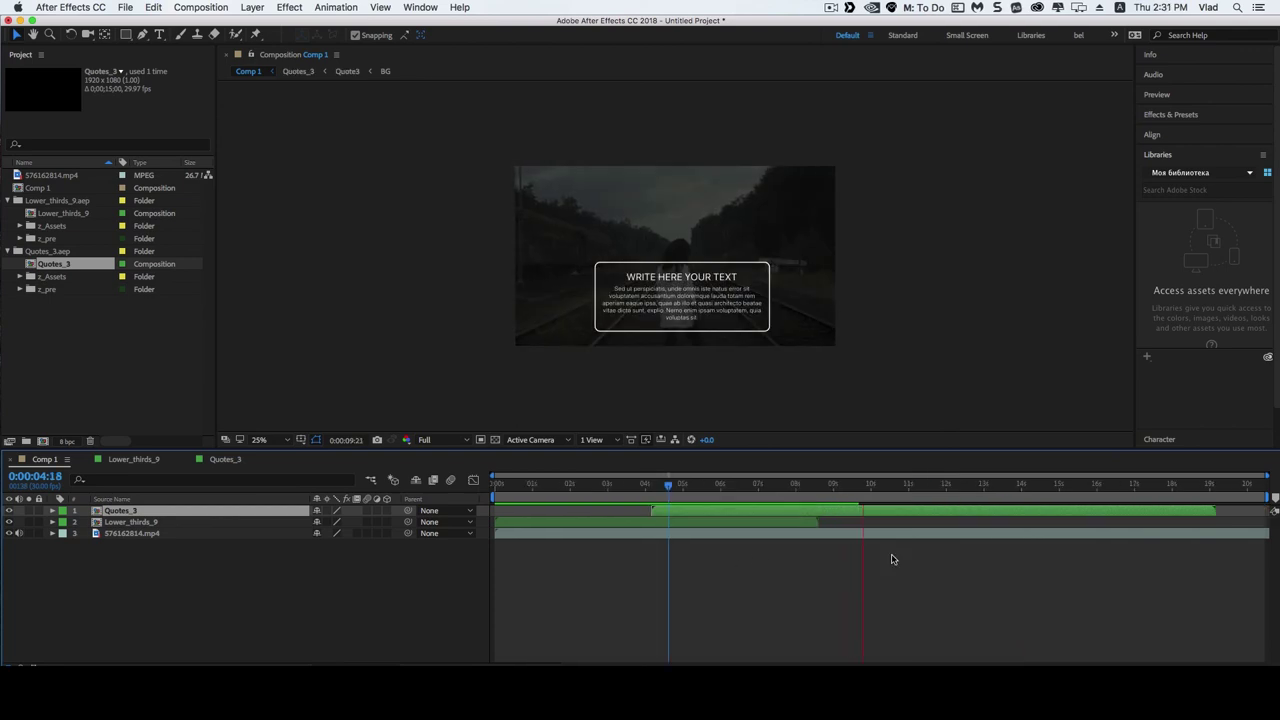
Check the Quotes_3 comp again, then replay Comp 1 from just before the quote appears
double_click(853, 512)
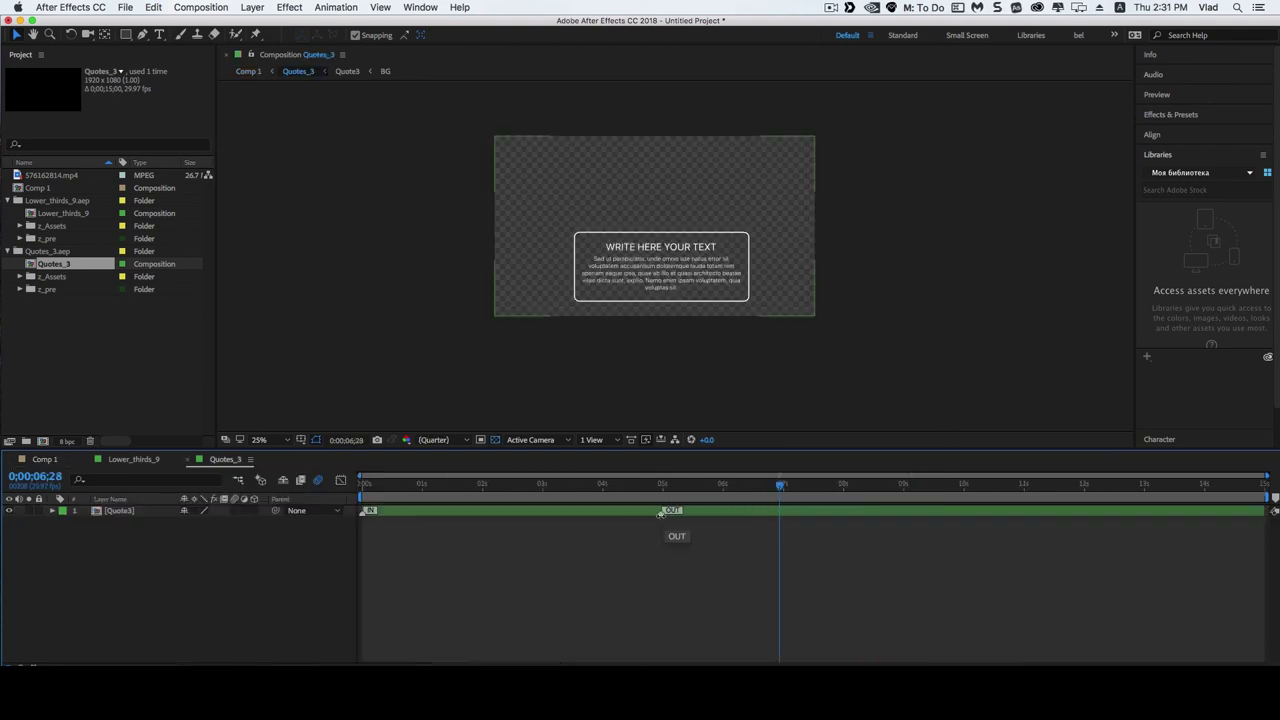
click(45, 459)
drag(914, 590, 643, 594)
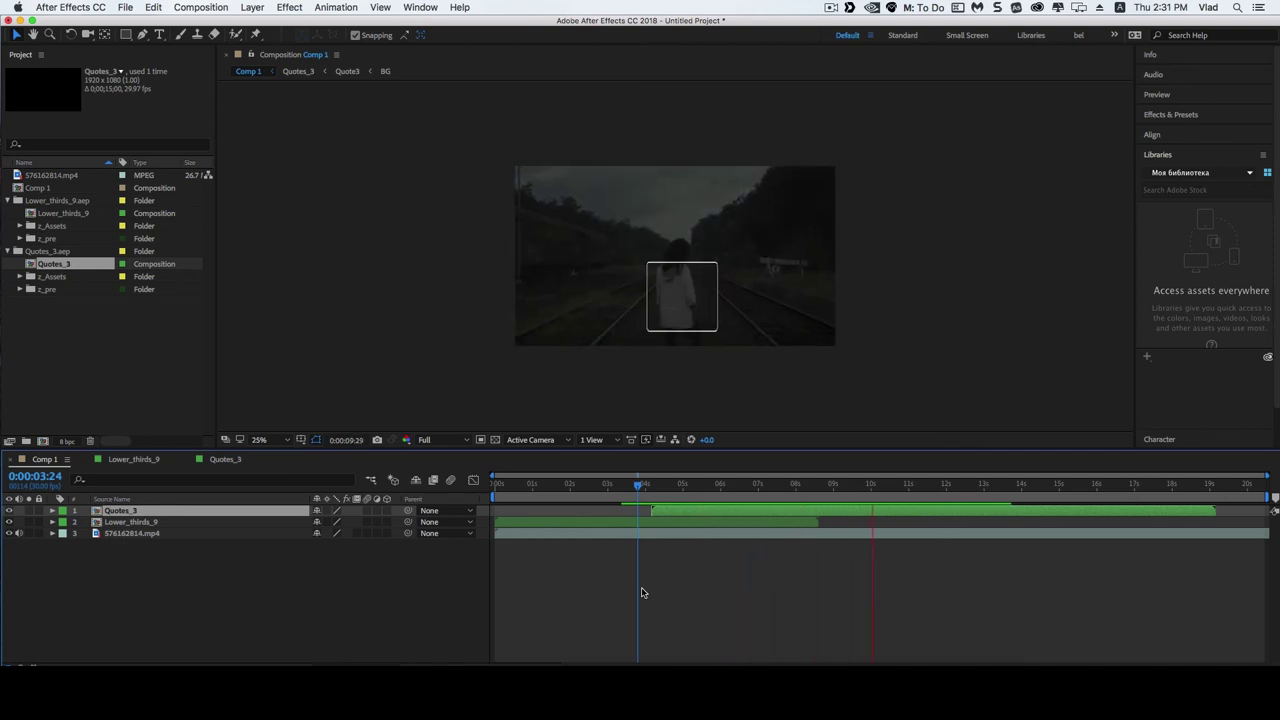
click(716, 513)
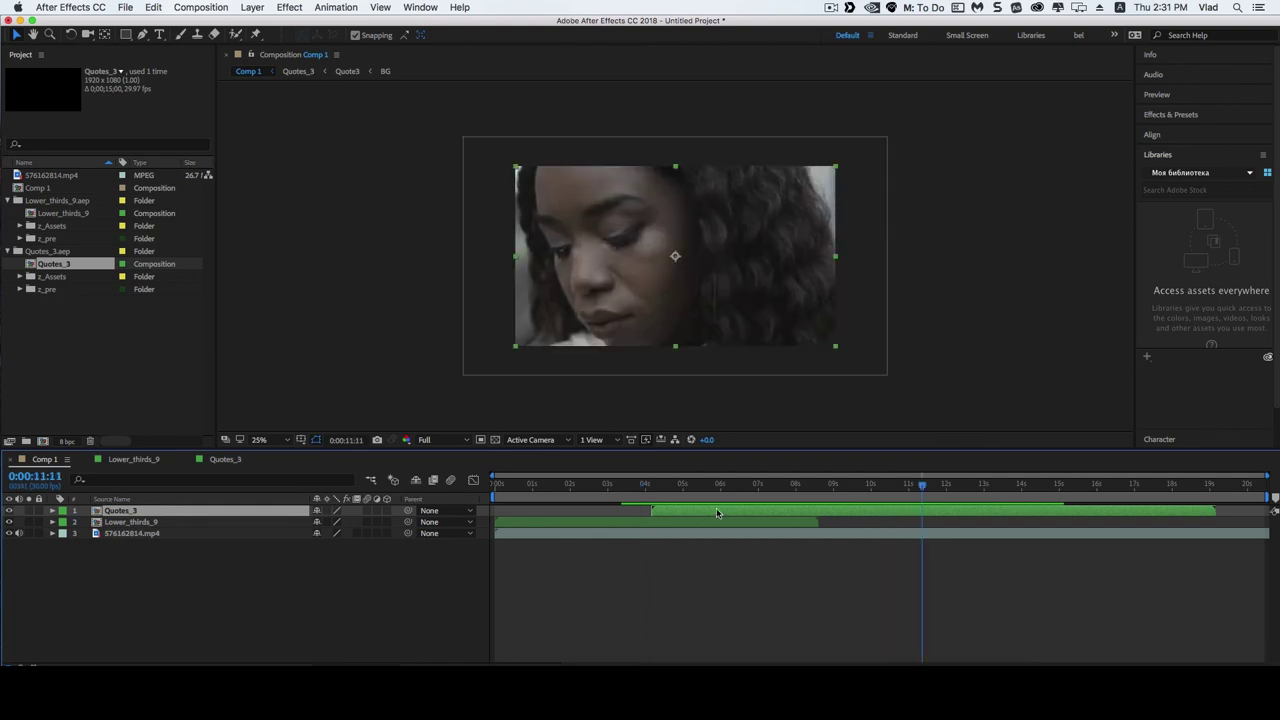
click(372, 624)
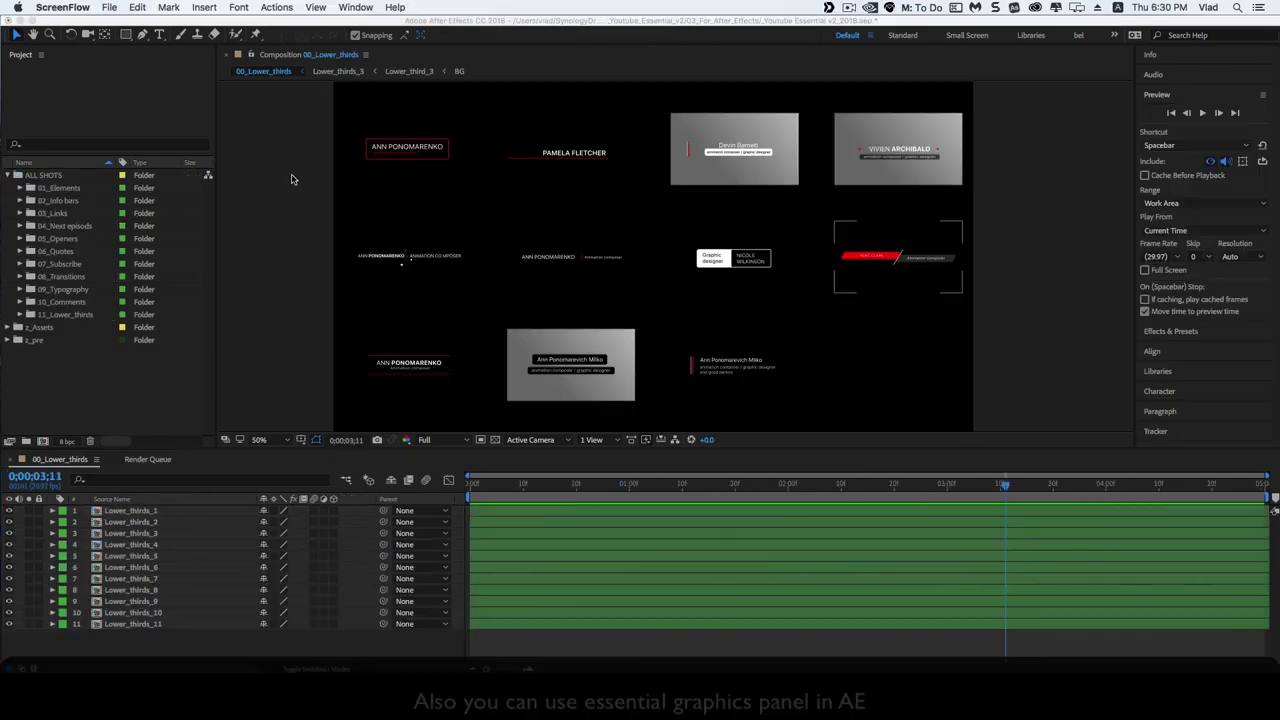
Show the Essential Graphics panel from the Window menu
click(355, 7)
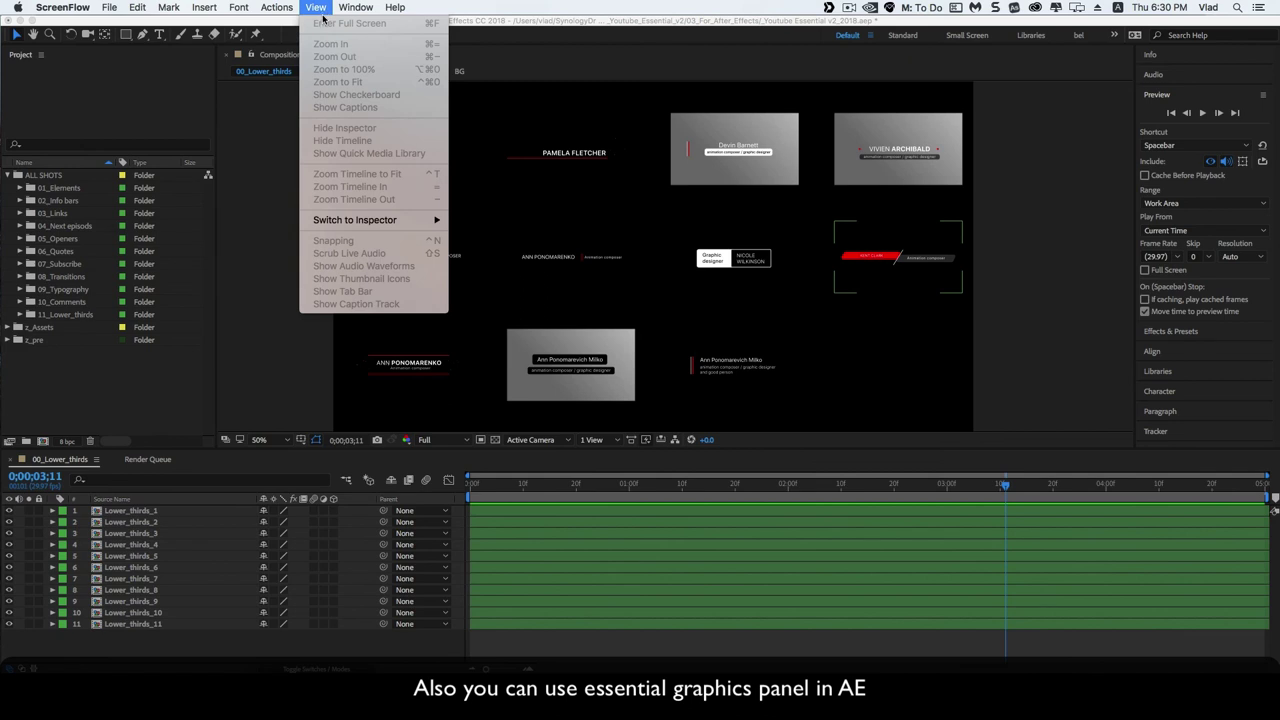
click(424, 10)
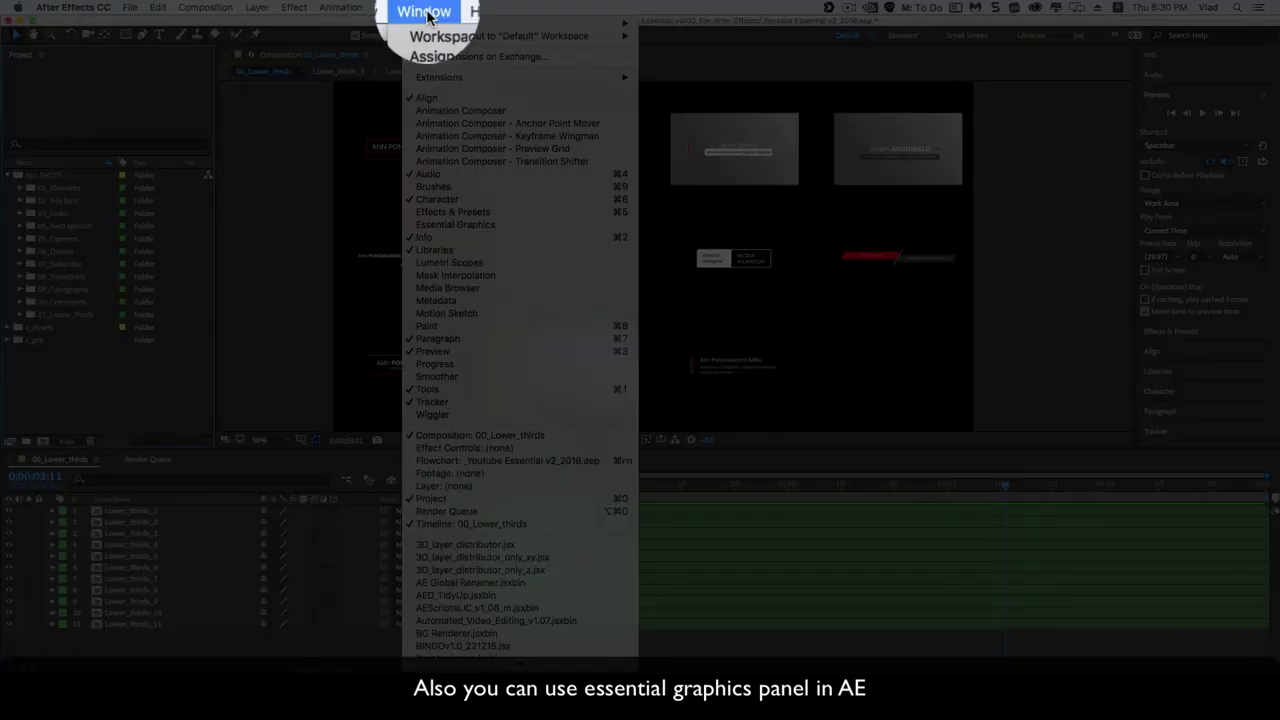
click(460, 212)
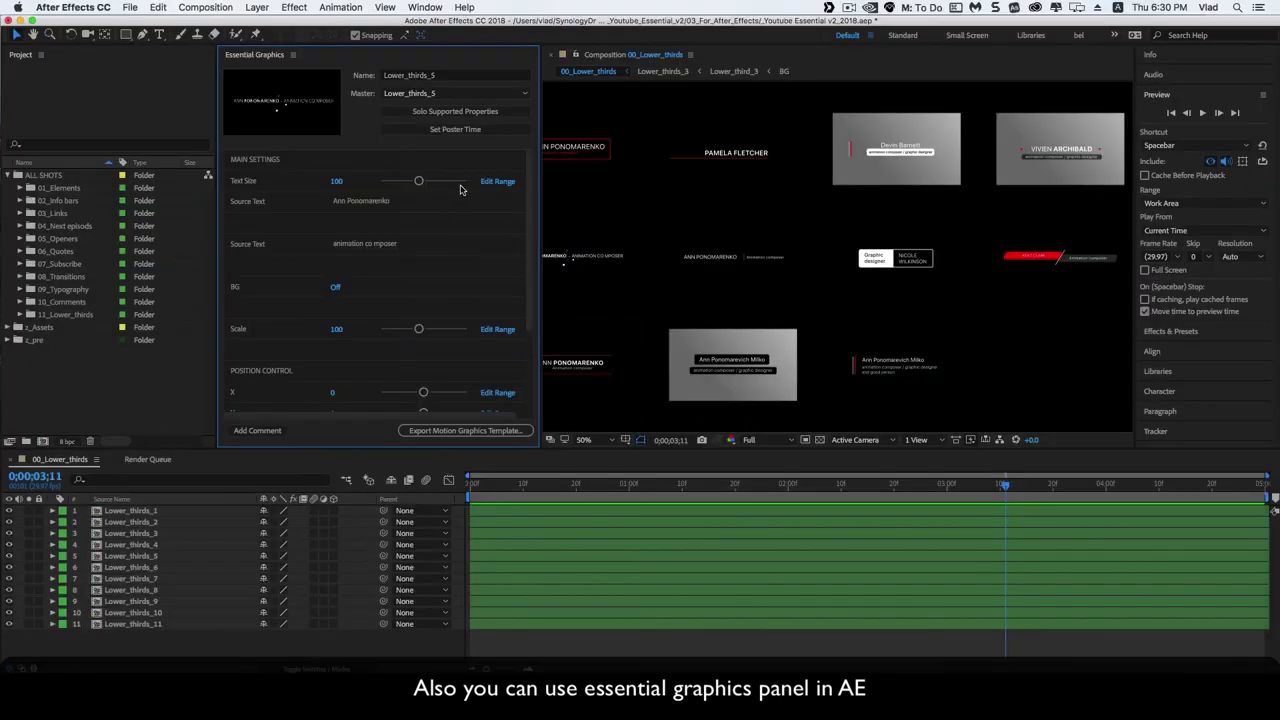
Open the Lower_thirds_5 composition and load it into Essential Graphics
double_click(160, 567)
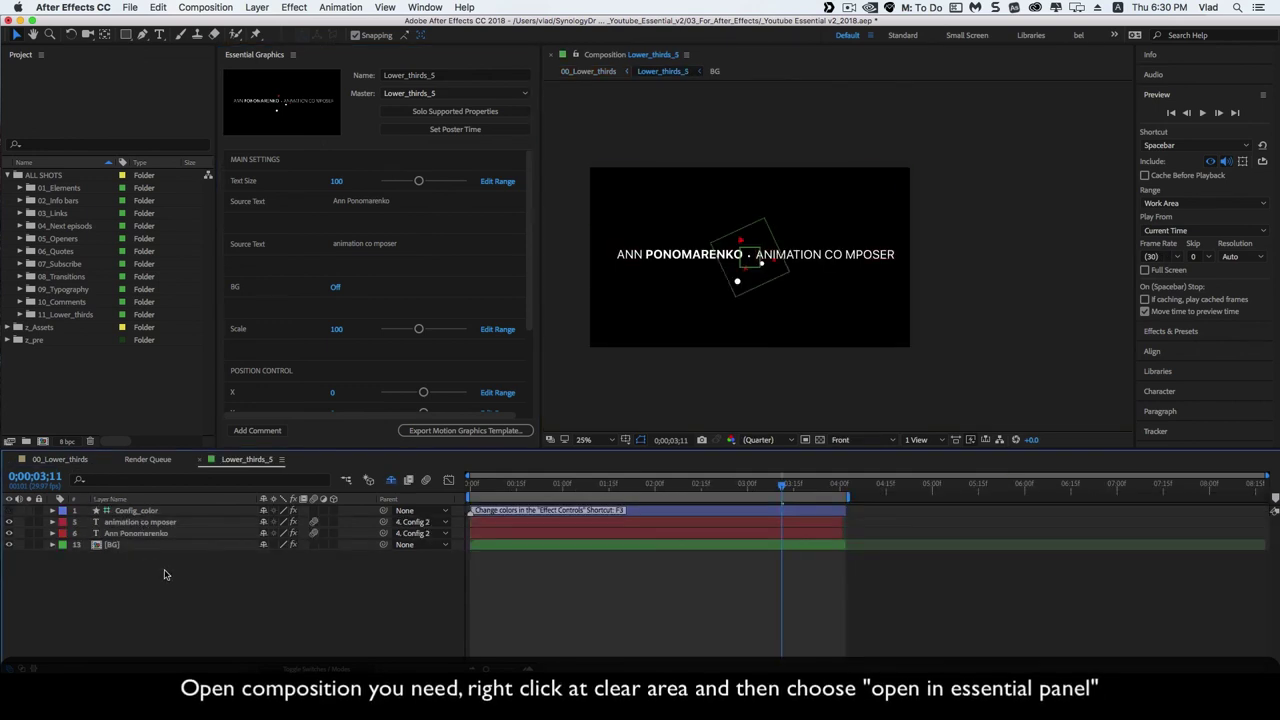
right_click(166, 574)
click(232, 626)
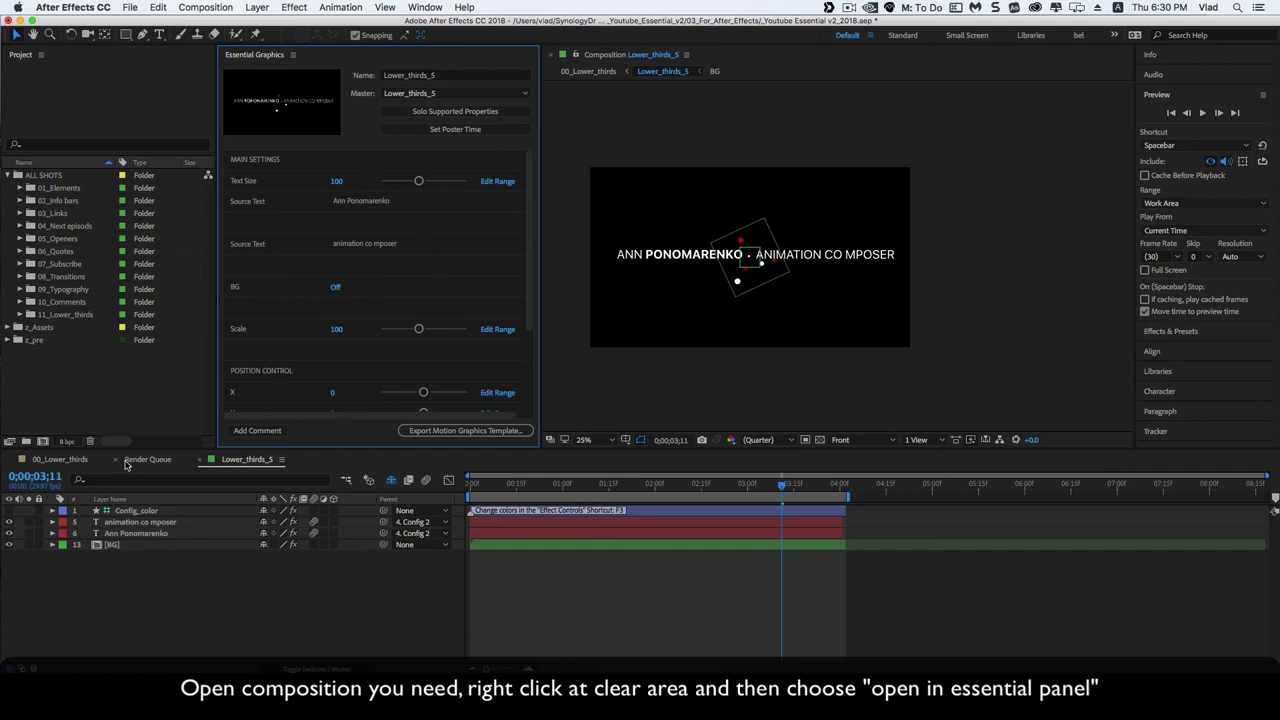
Open the Lower_thirds_7 composition and load it into Essential Graphics
click(62, 460)
double_click(142, 579)
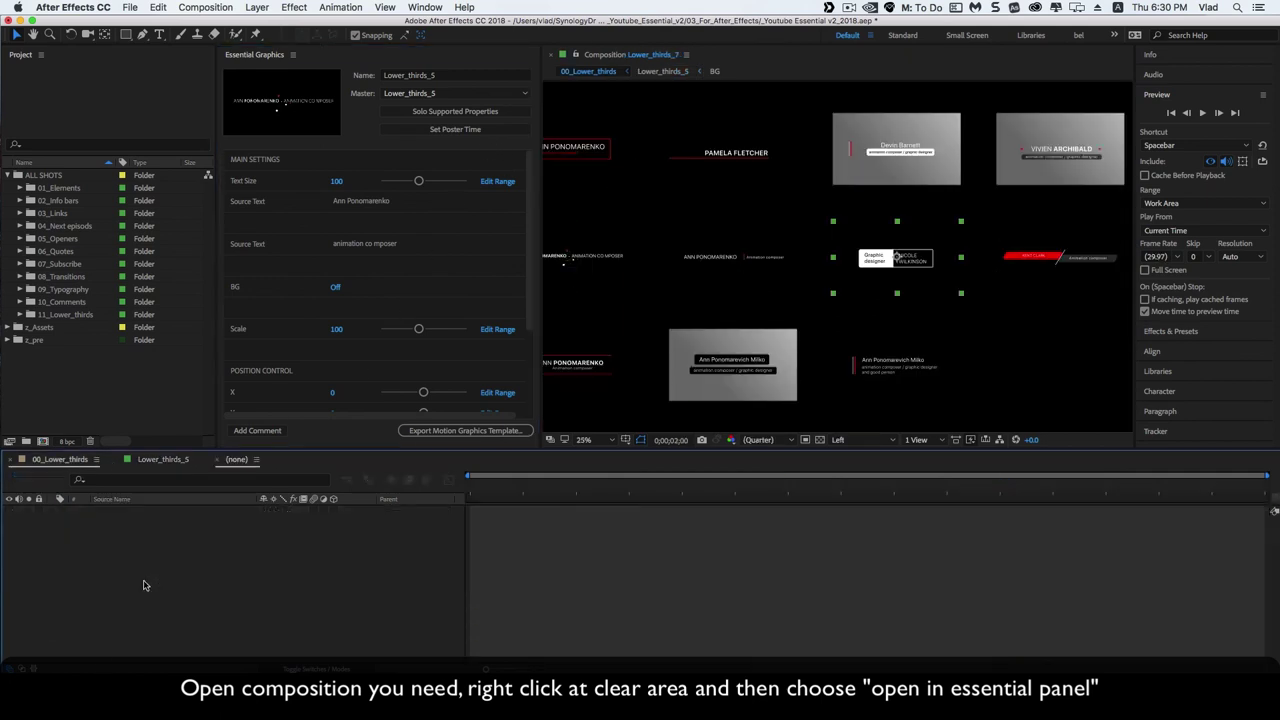
right_click(200, 572)
click(250, 628)
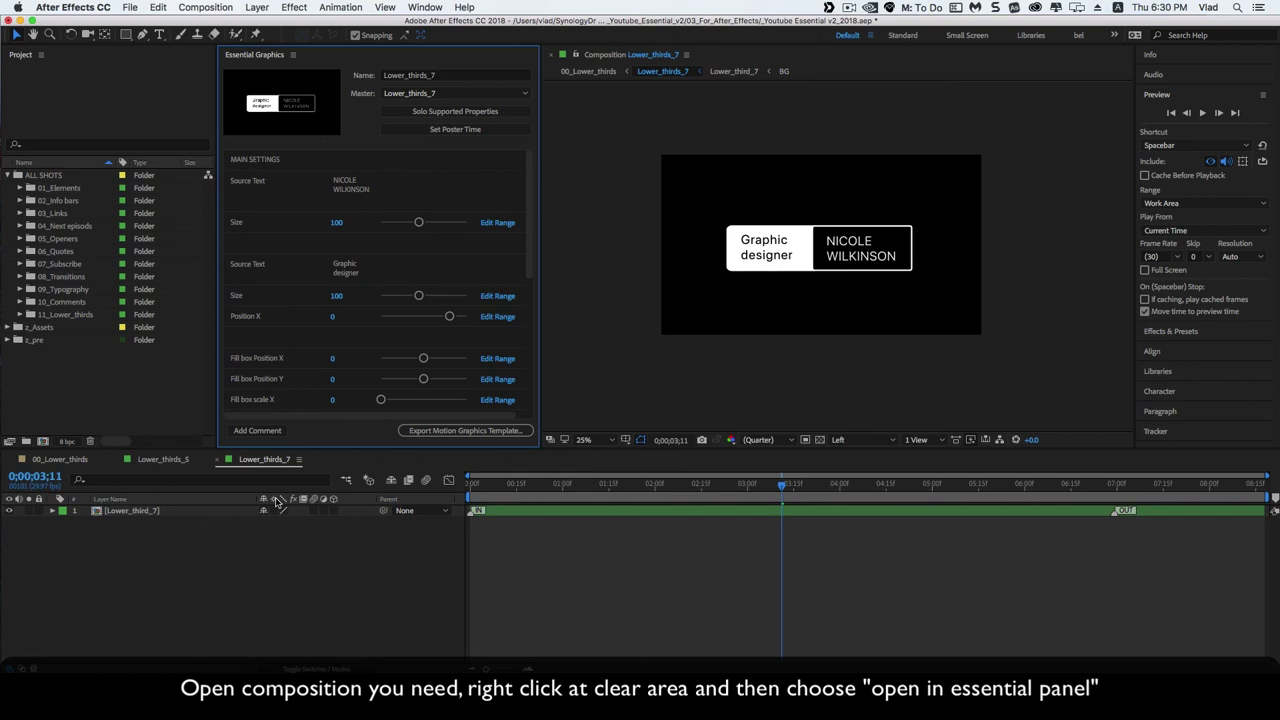
Open the Opener_2 composition and load its text and colour controls into Essential Graphics
scroll(289, 326, down, 5)
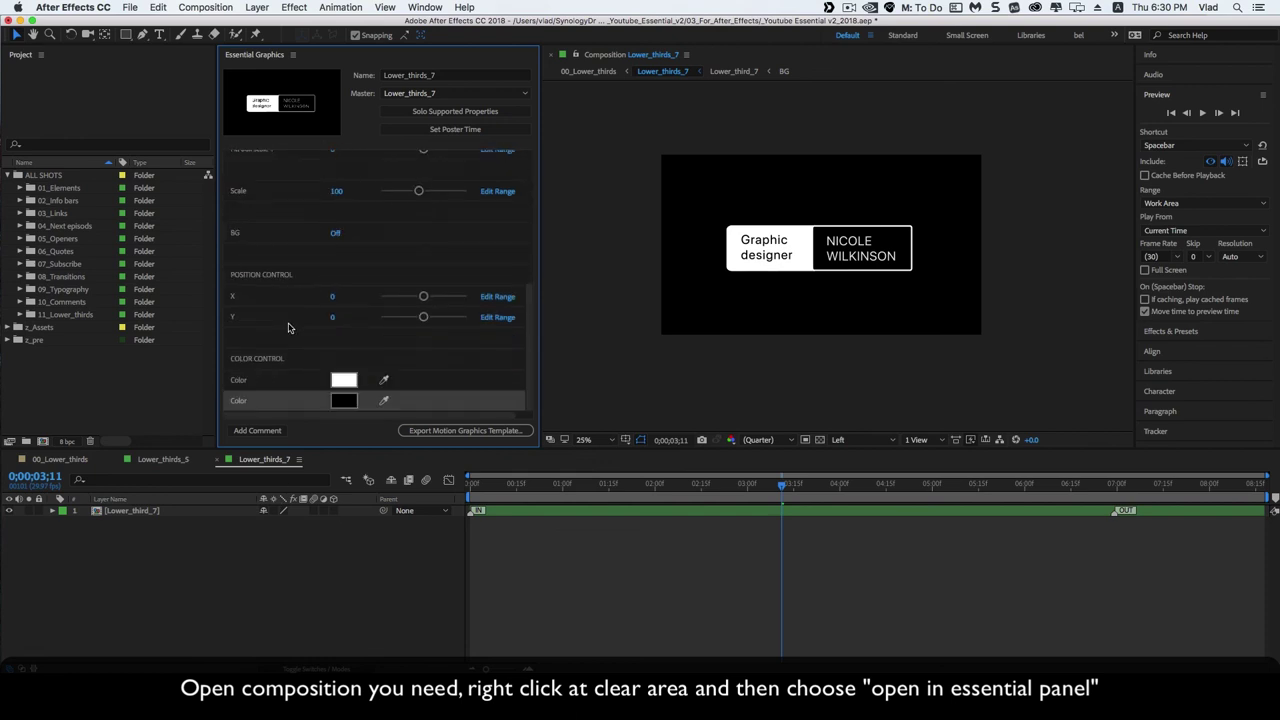
scroll(288, 331, up, 8)
click(19, 239)
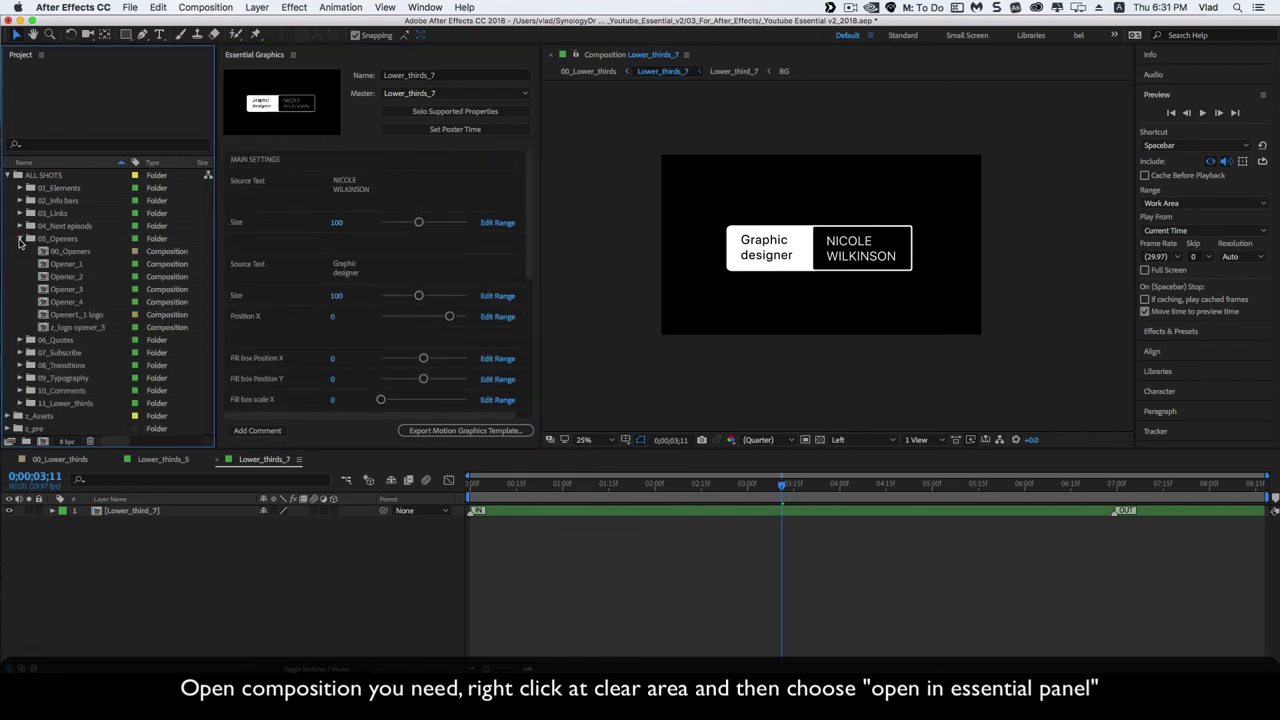
double_click(68, 278)
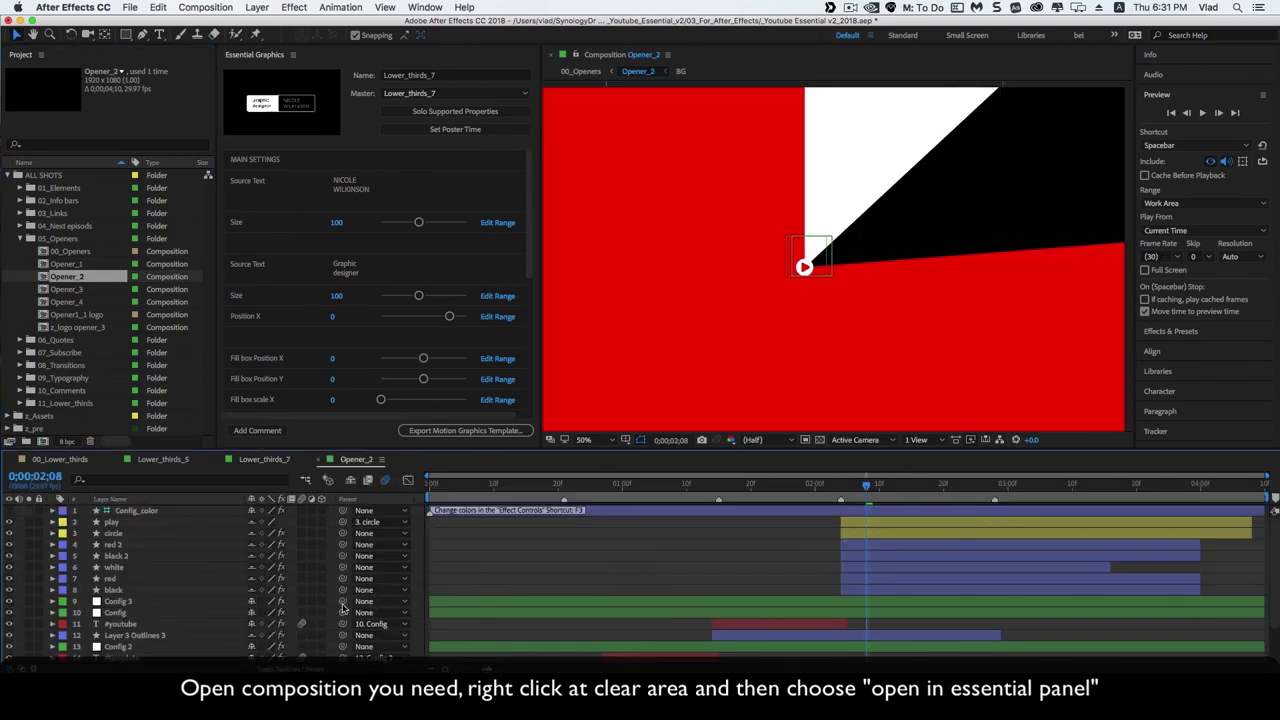
right_click(420, 593)
click(459, 628)
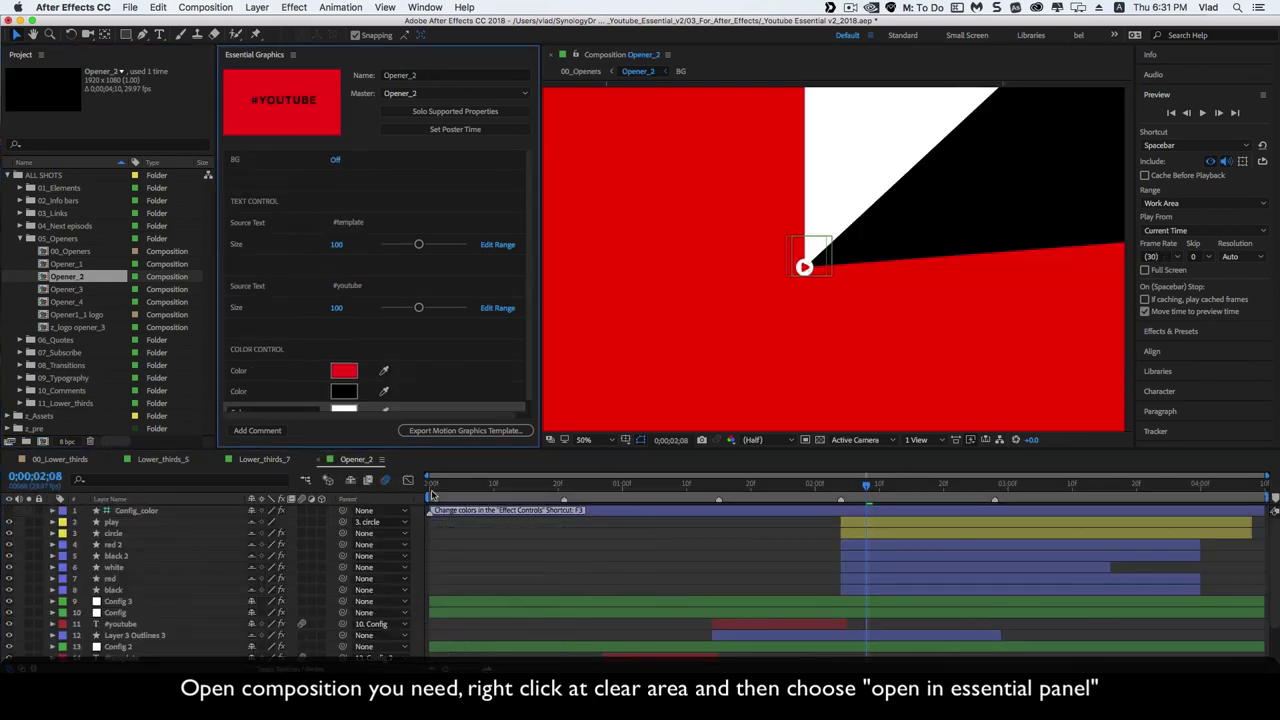